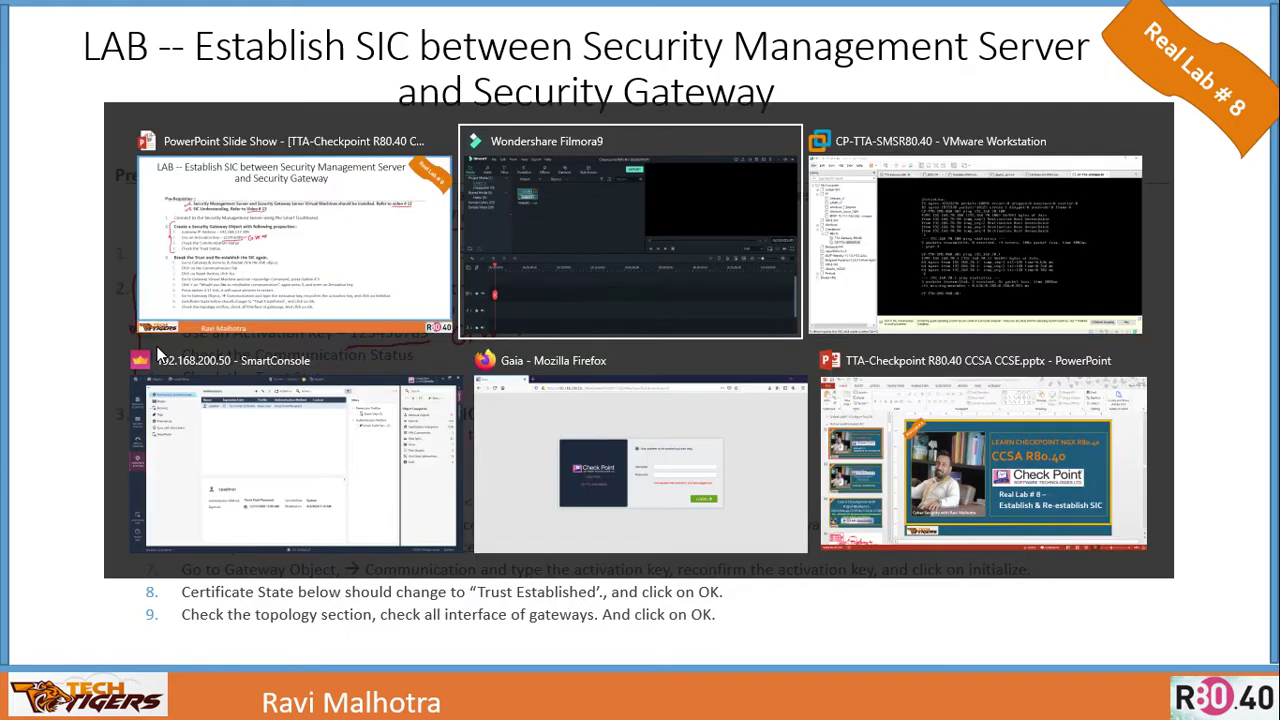
# Cycle through SmartConsole and the slideshow back to the CP-TTA-SMSR80.40 VM console
pyautogui.press('Tab')
pyautogui.press('Tab')
pyautogui.press('Tab')
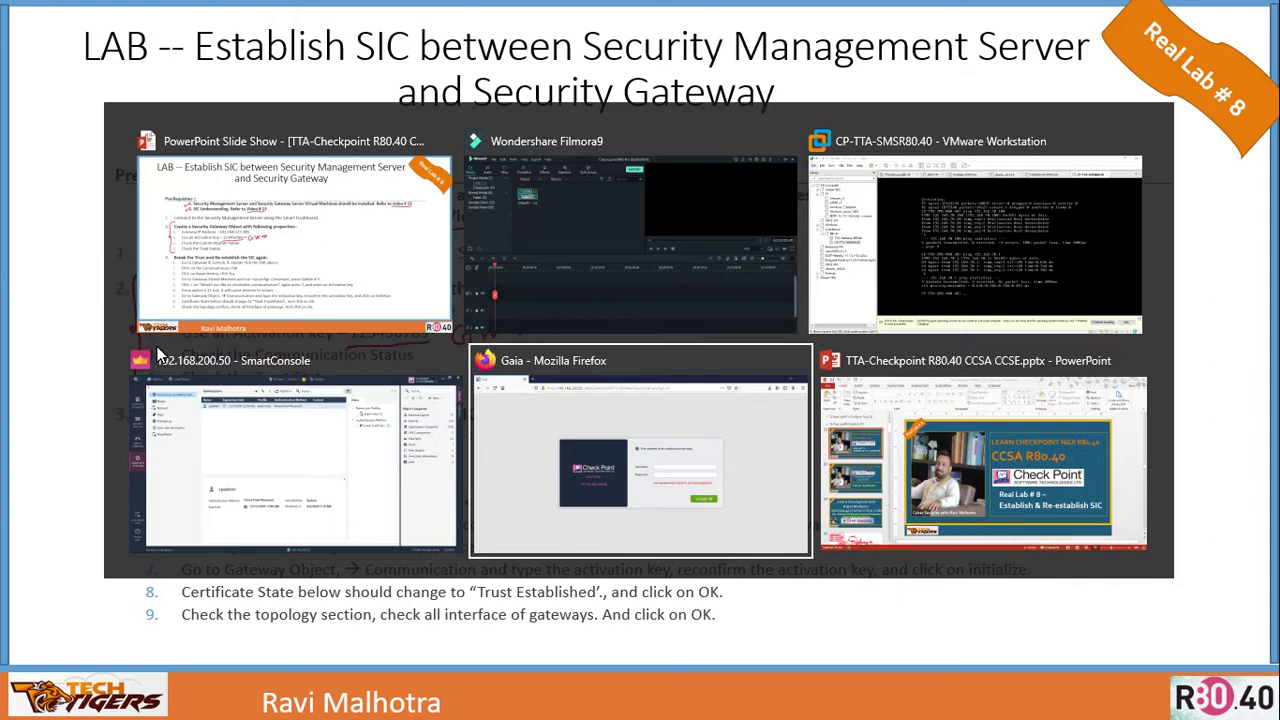
pyautogui.click(158, 355)
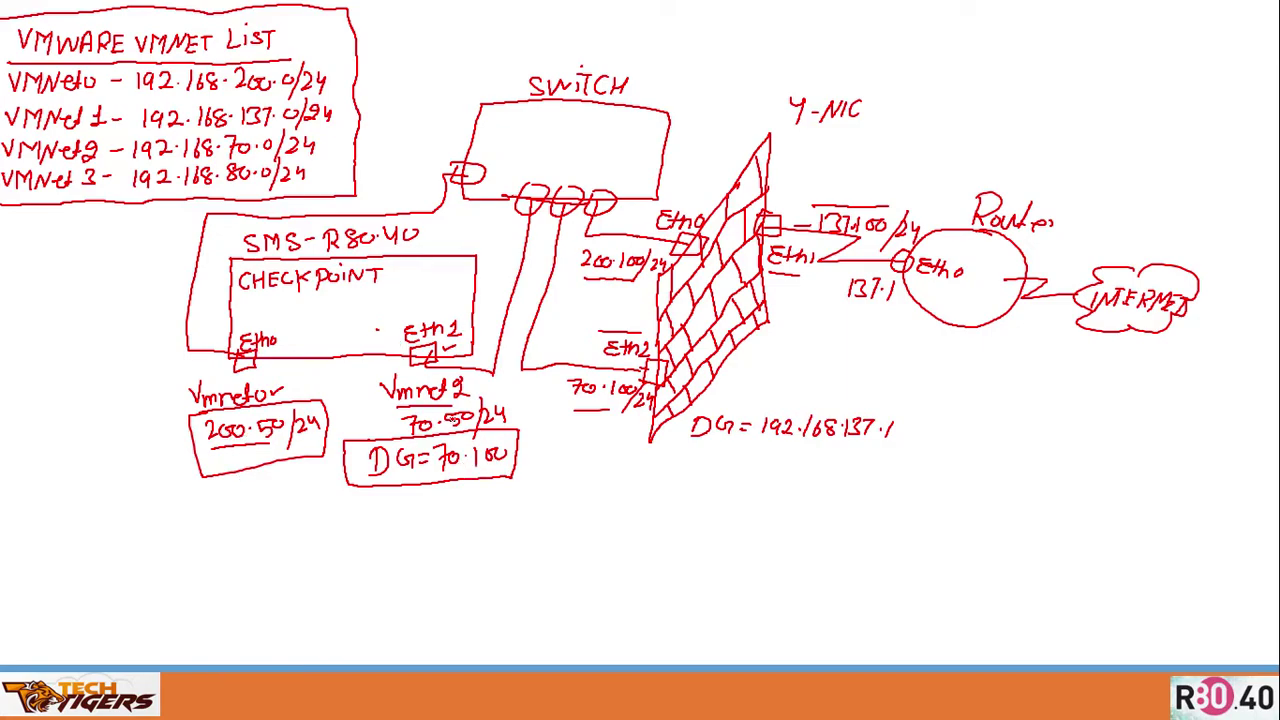
pyautogui.hotkey('alt', 'Tab')
pyautogui.hotkey('alt', 'Tab')
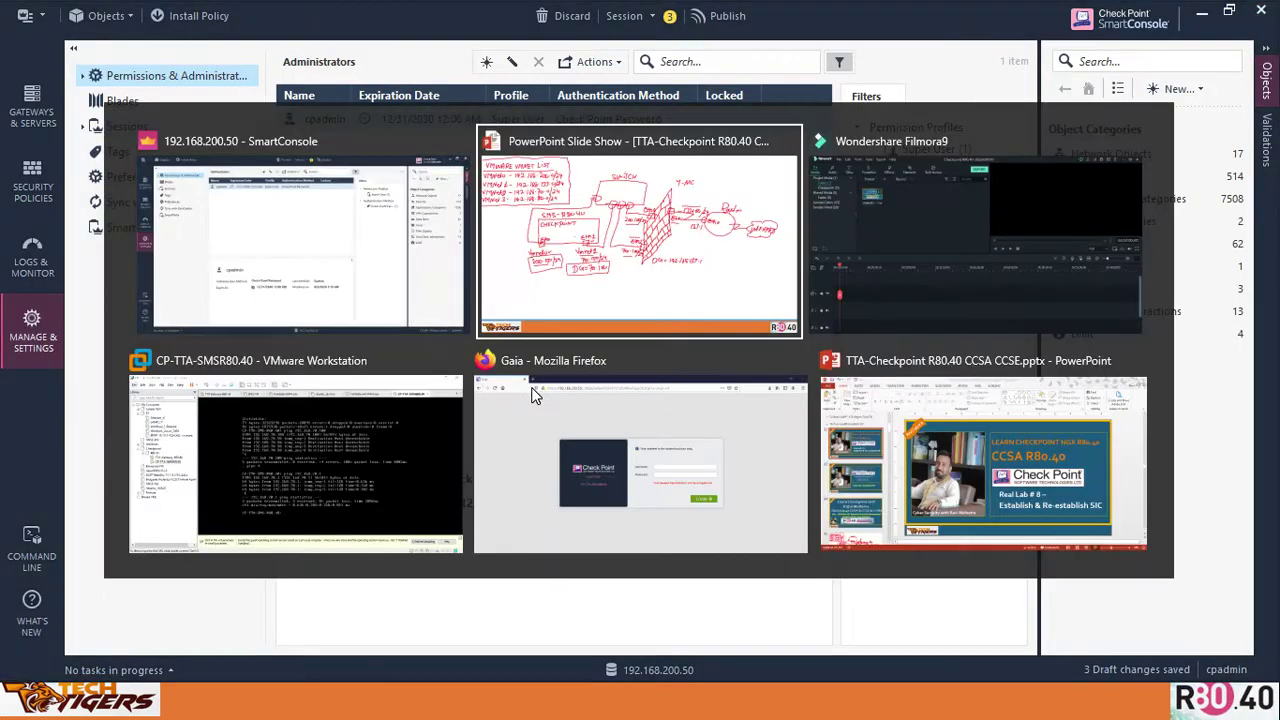
pyautogui.hotkey('alt', 'Tab')
pyautogui.hotkey('alt', 'Tab')
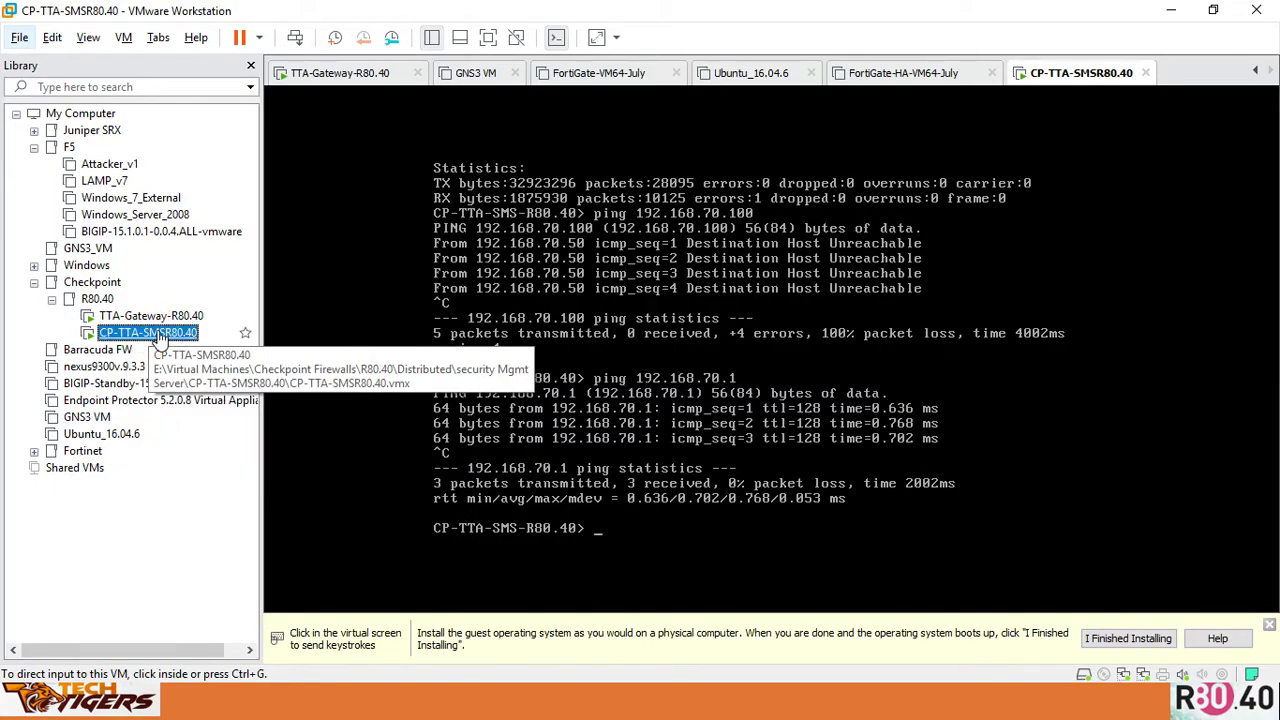
# Clear the management server console and show the eth0 and eth1 IPv4 addresses
pyautogui.click(617, 359)
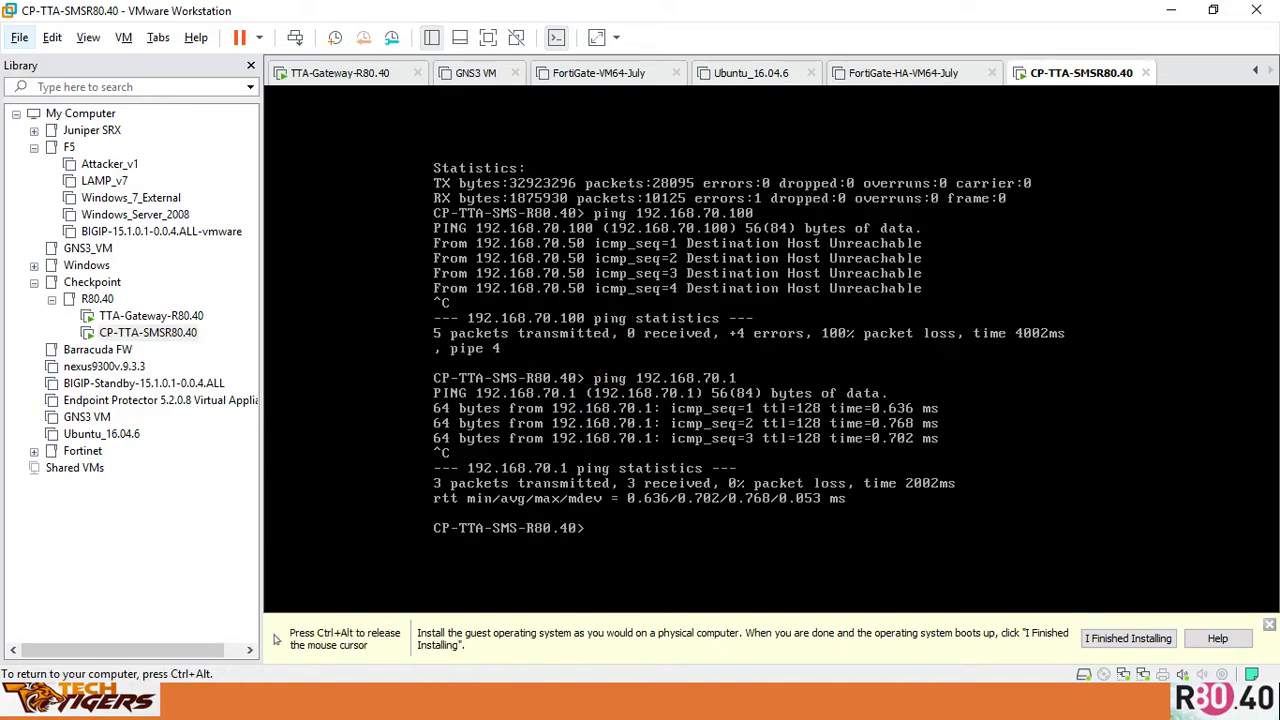
pyautogui.write('clear')
pyautogui.press('Return')
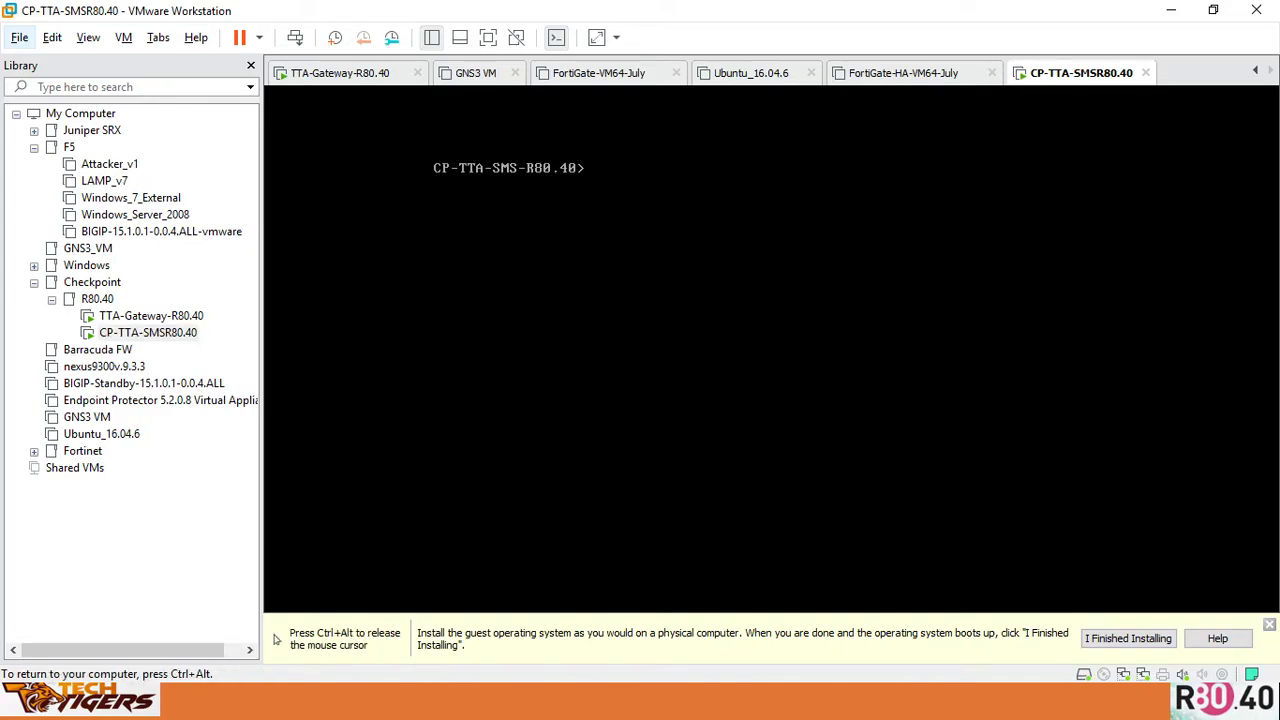
pyautogui.write('show interface eth')
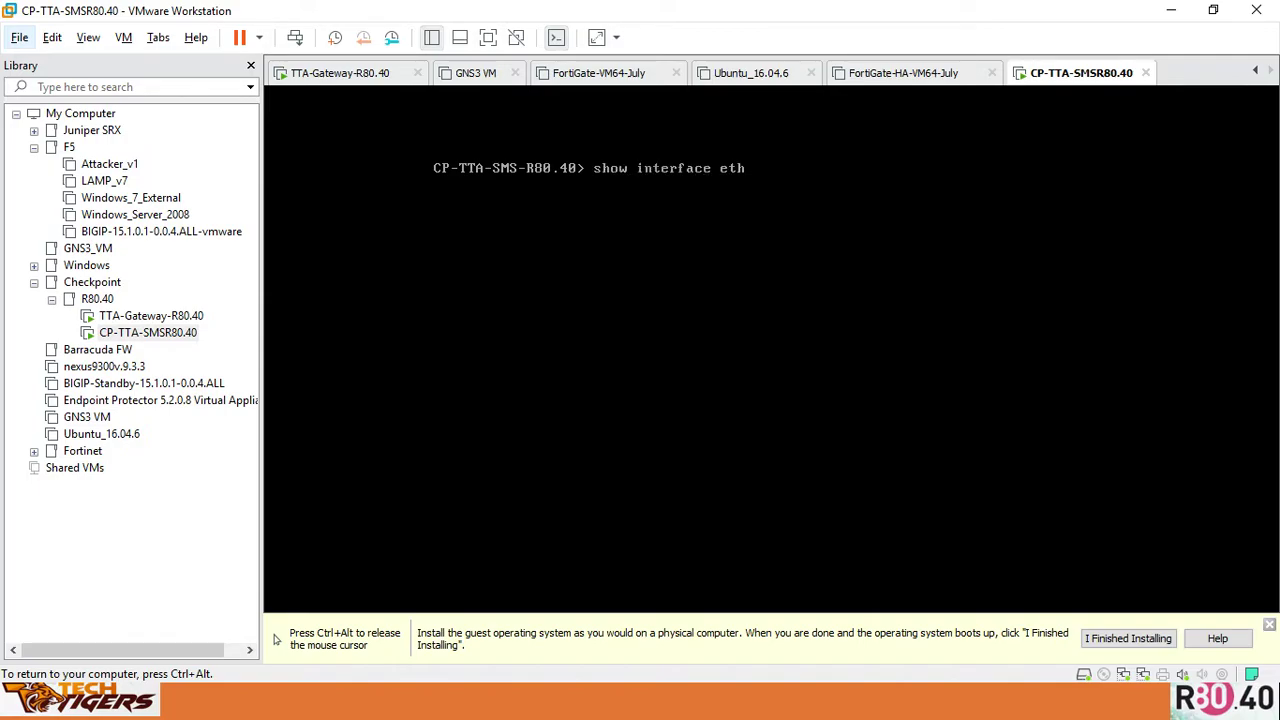
pyautogui.write('0 ipv4-address')
pyautogui.press('Return')
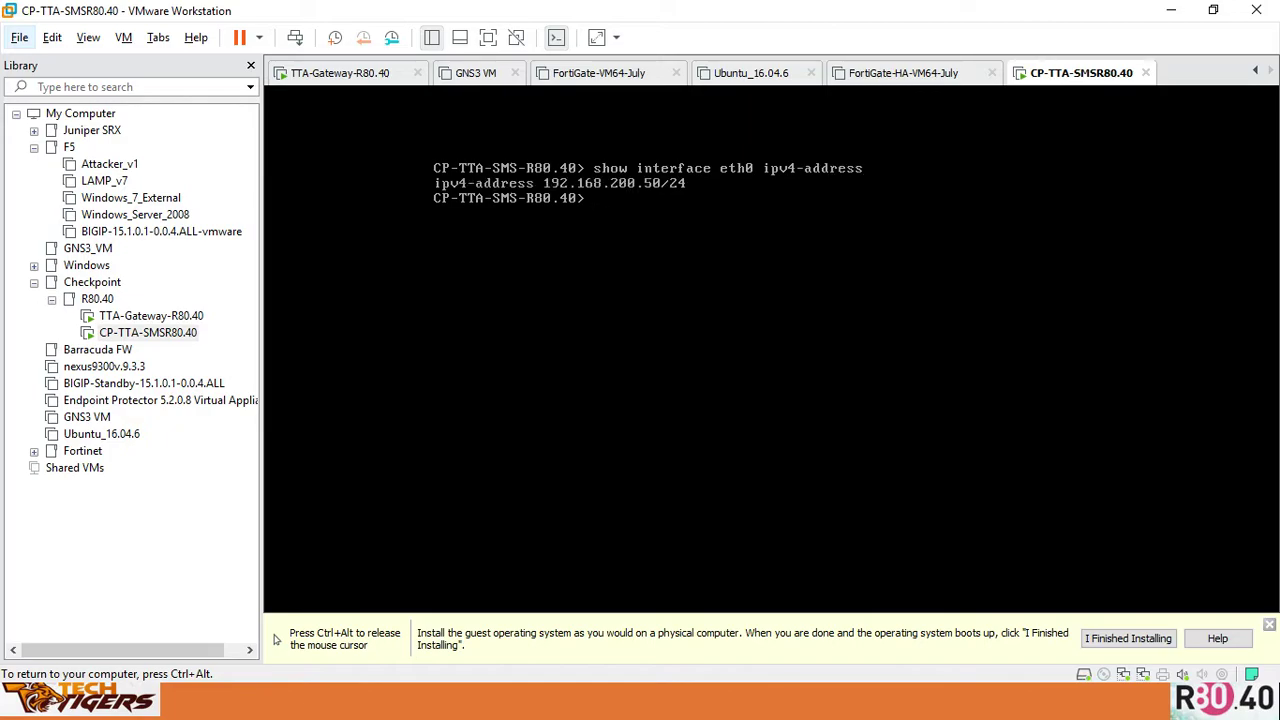
pyautogui.write('show interface eth1 ipv4')
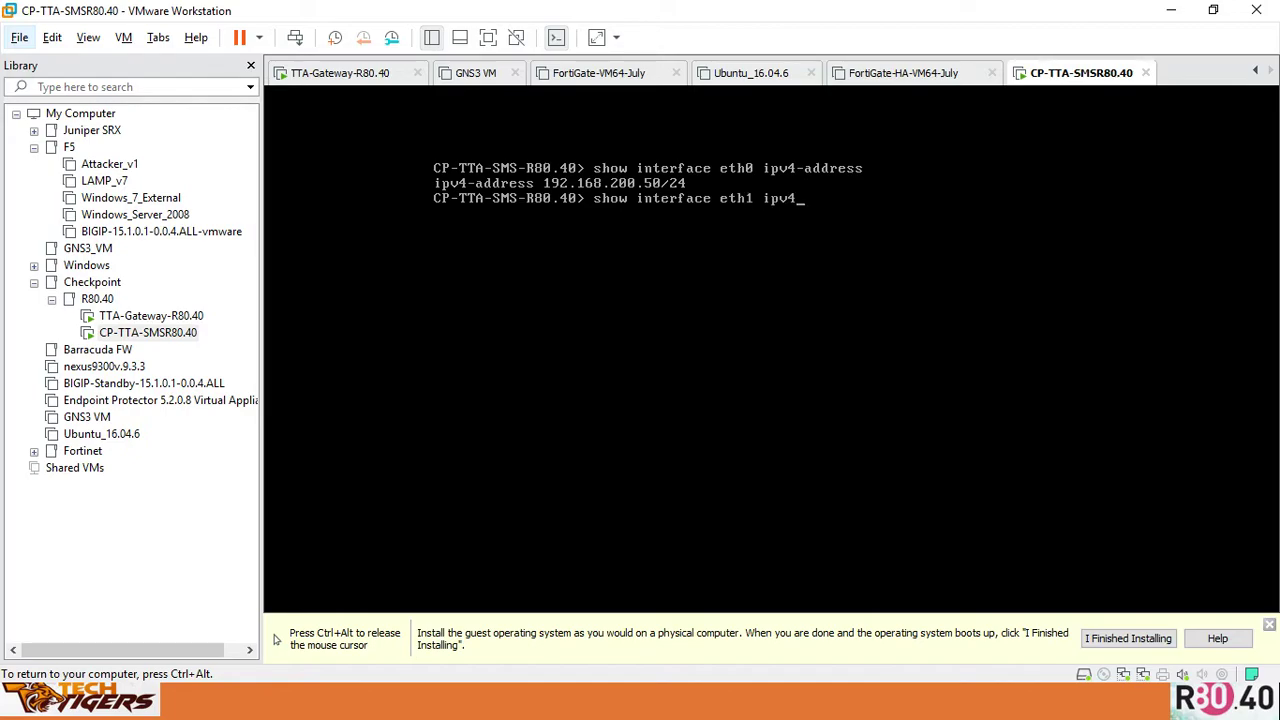
pyautogui.write('-address')
pyautogui.press('Return')
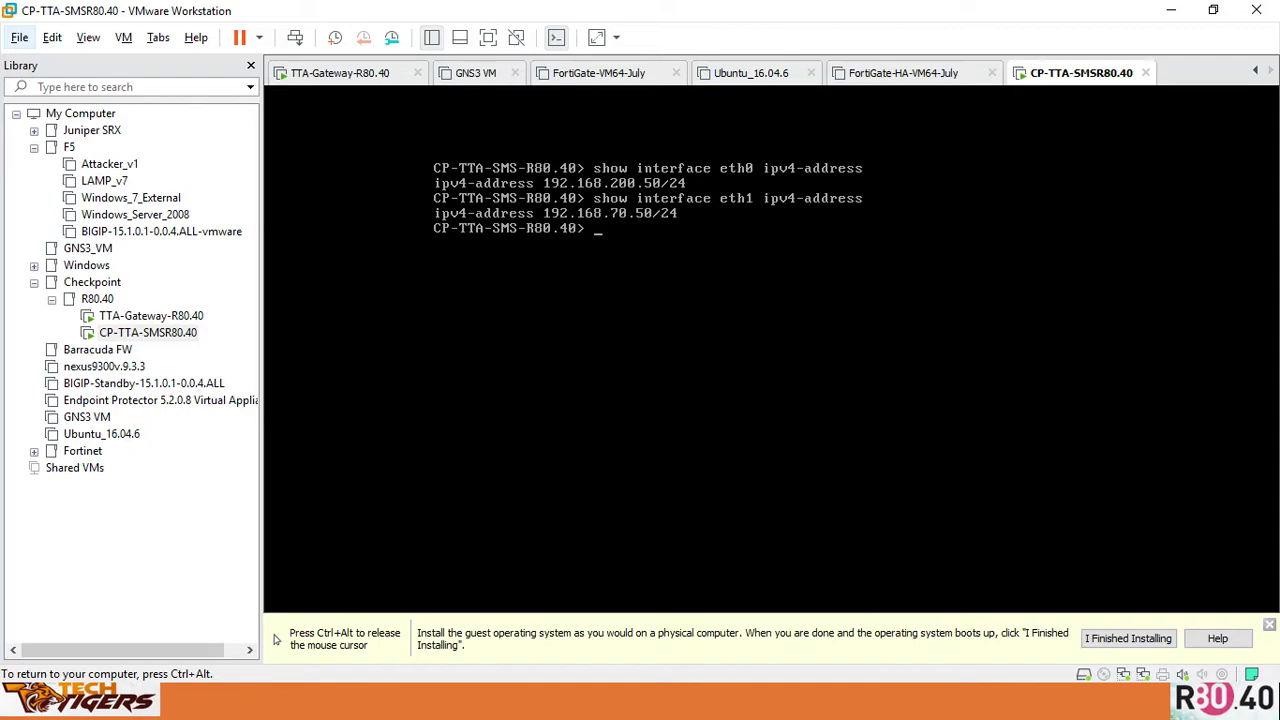
# Ping 192.168.200.1 and 192.168.70.1 from the management server, stopping each with Ctrl+C
pyautogui.write('ping 192.168.200.1')
pyautogui.press('Return')
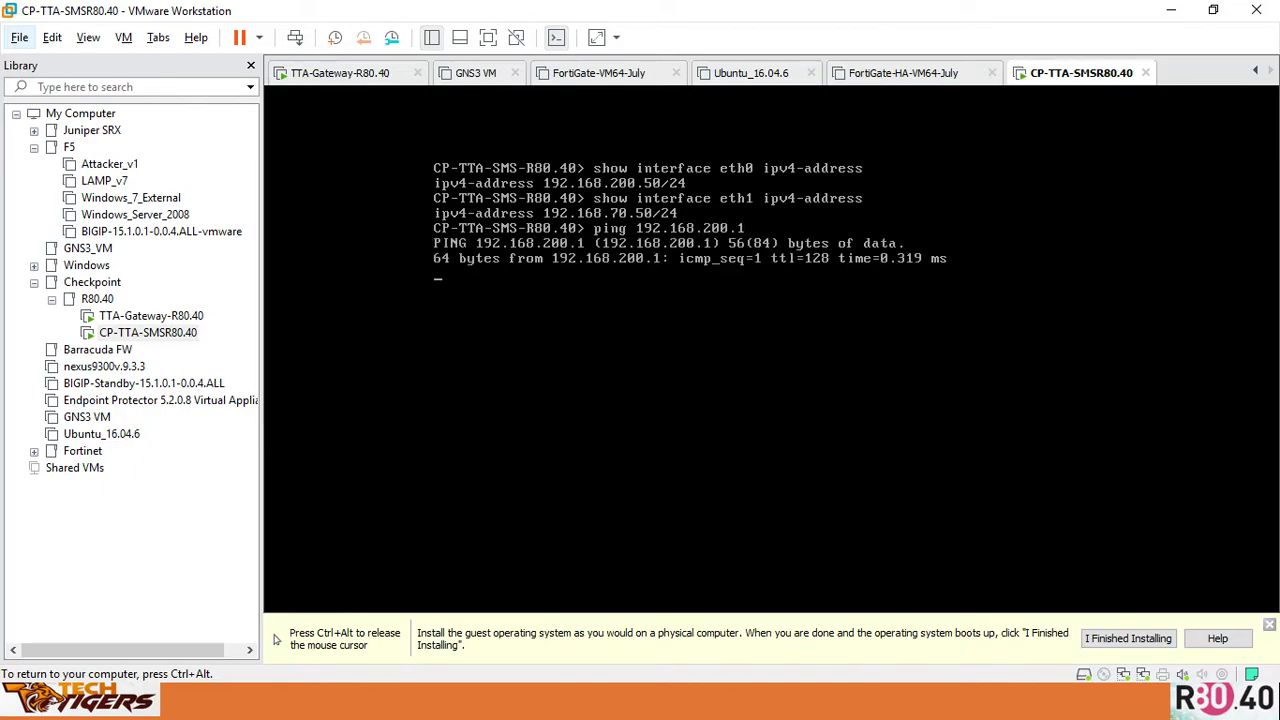
pyautogui.hotkey('ctrl', 'c')
pyautogui.press('Up')
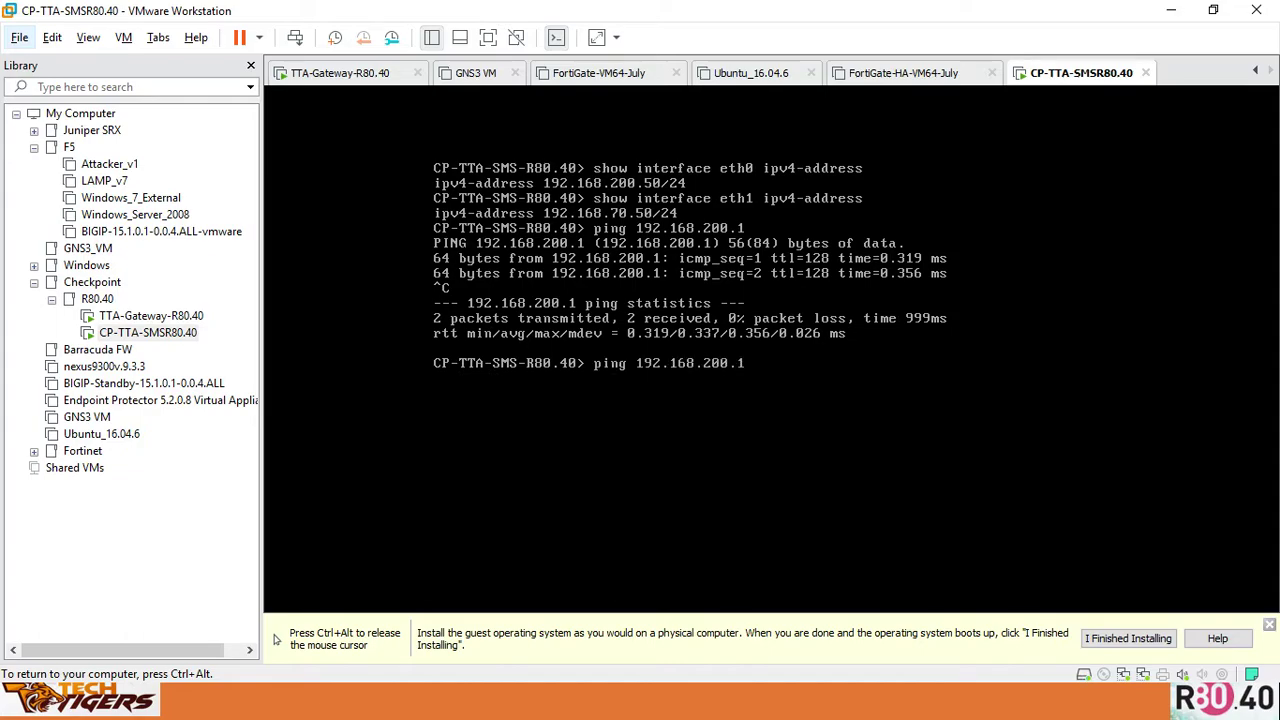
pyautogui.press('BackSpace')
pyautogui.press('BackSpace')
pyautogui.press('BackSpace')
pyautogui.press('BackSpace')
pyautogui.press('BackSpace')
pyautogui.press('BackSpace')
pyautogui.write('.70.1')
pyautogui.press('Return')
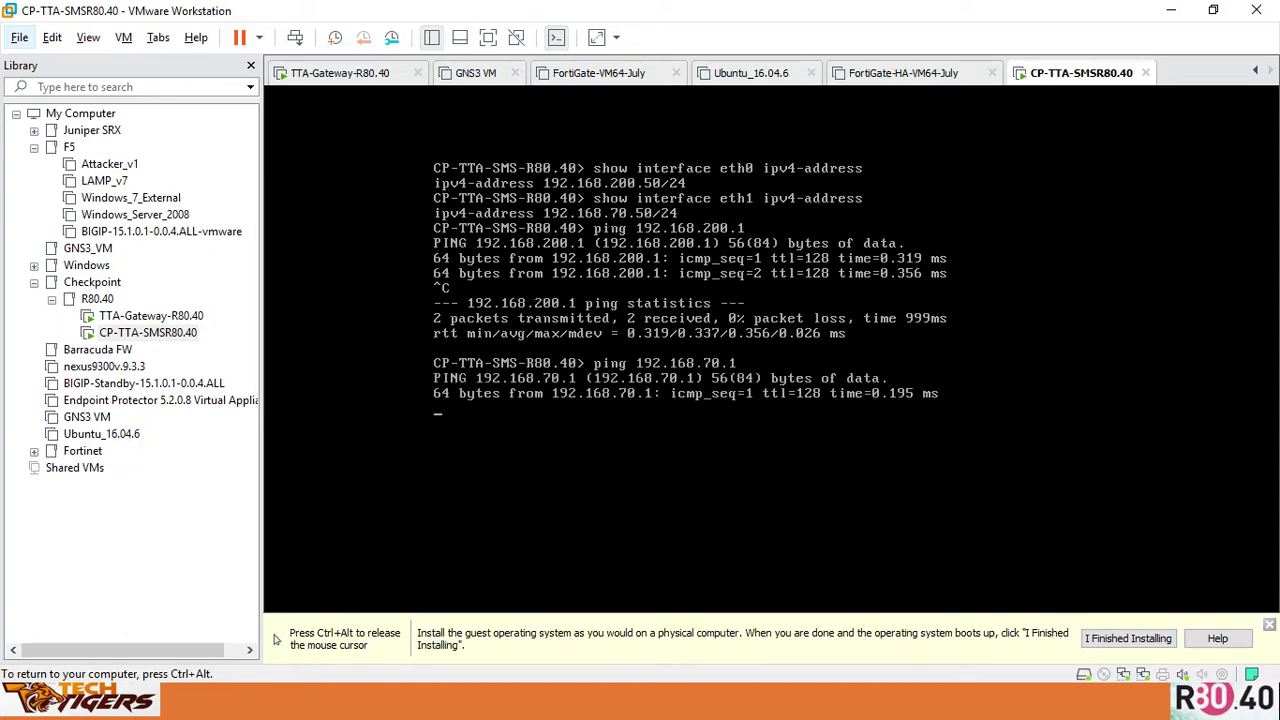
pyautogui.hotkey('ctrl', 'c')
pyautogui.hotkey('ctrl', 'alt')
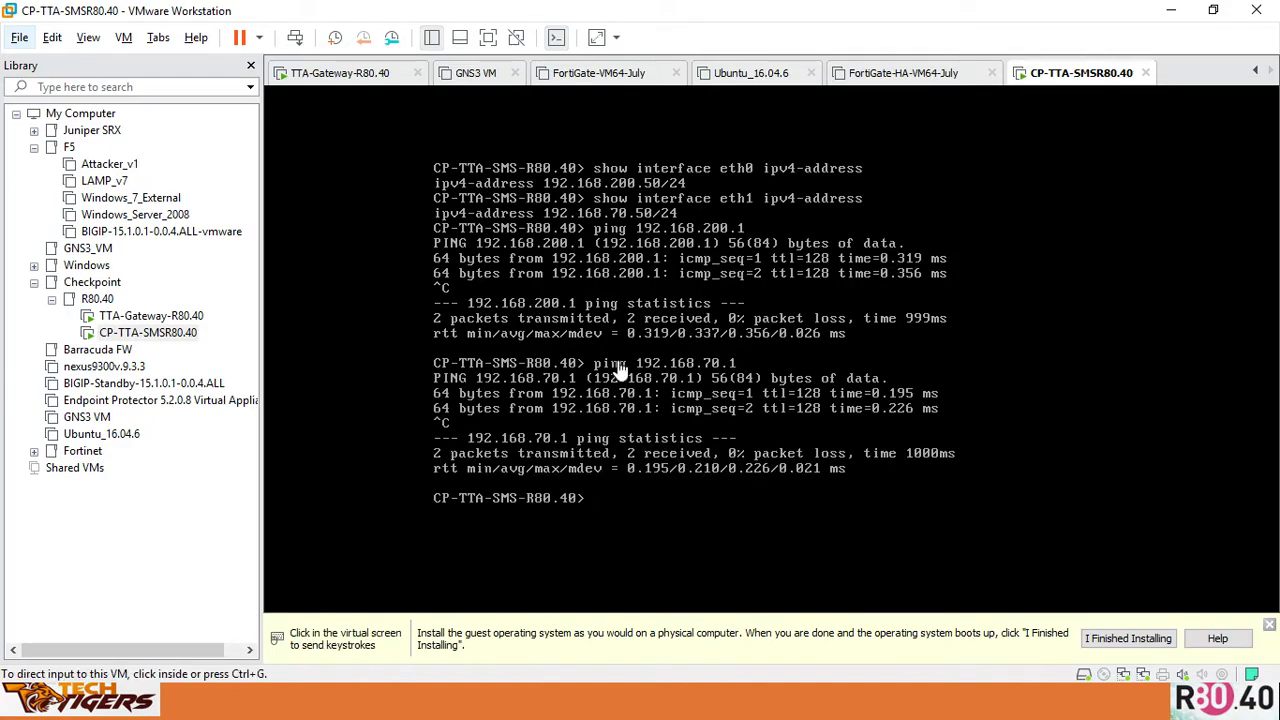
# Log in to the TTA-Gateway-R80.40 console as admin and list its interfaces
pyautogui.click(160, 315)
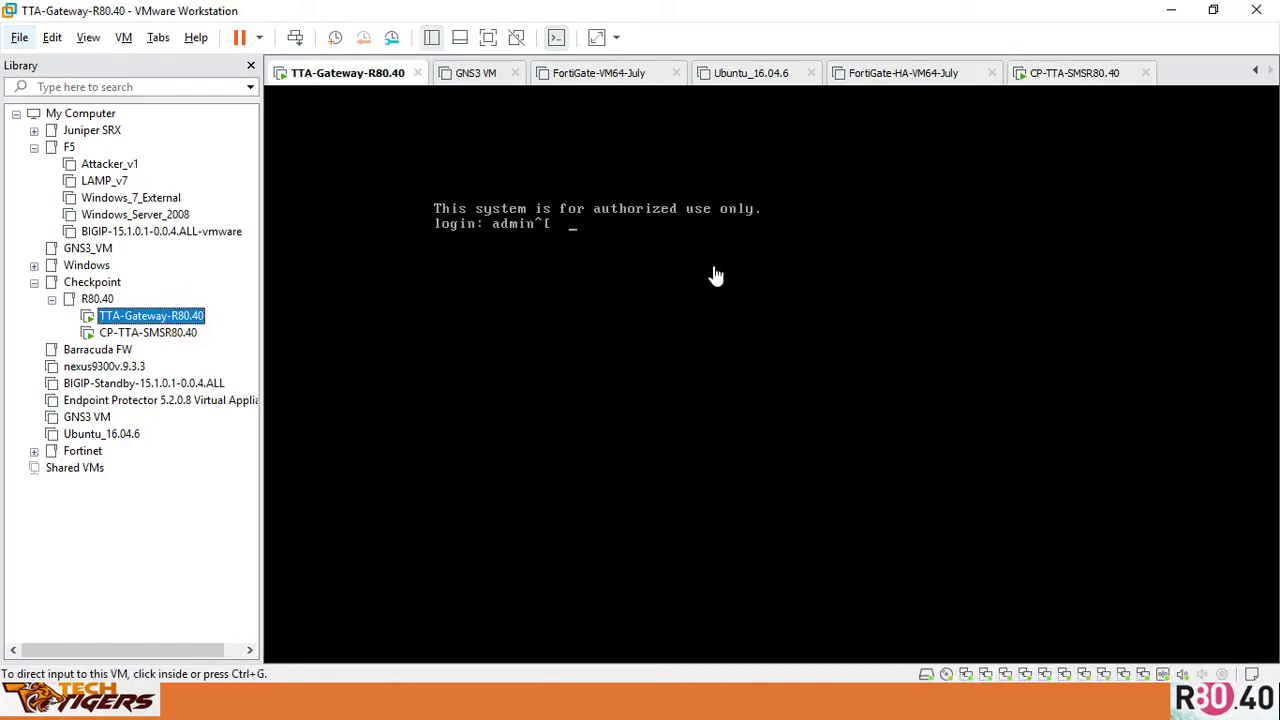
pyautogui.click(706, 266)
pyautogui.press('BackSpace')
pyautogui.press('BackSpace')
pyautogui.press('BackSpace')
pyautogui.press('BackSpace')
pyautogui.press('BackSpace')
pyautogui.press('BackSpace')
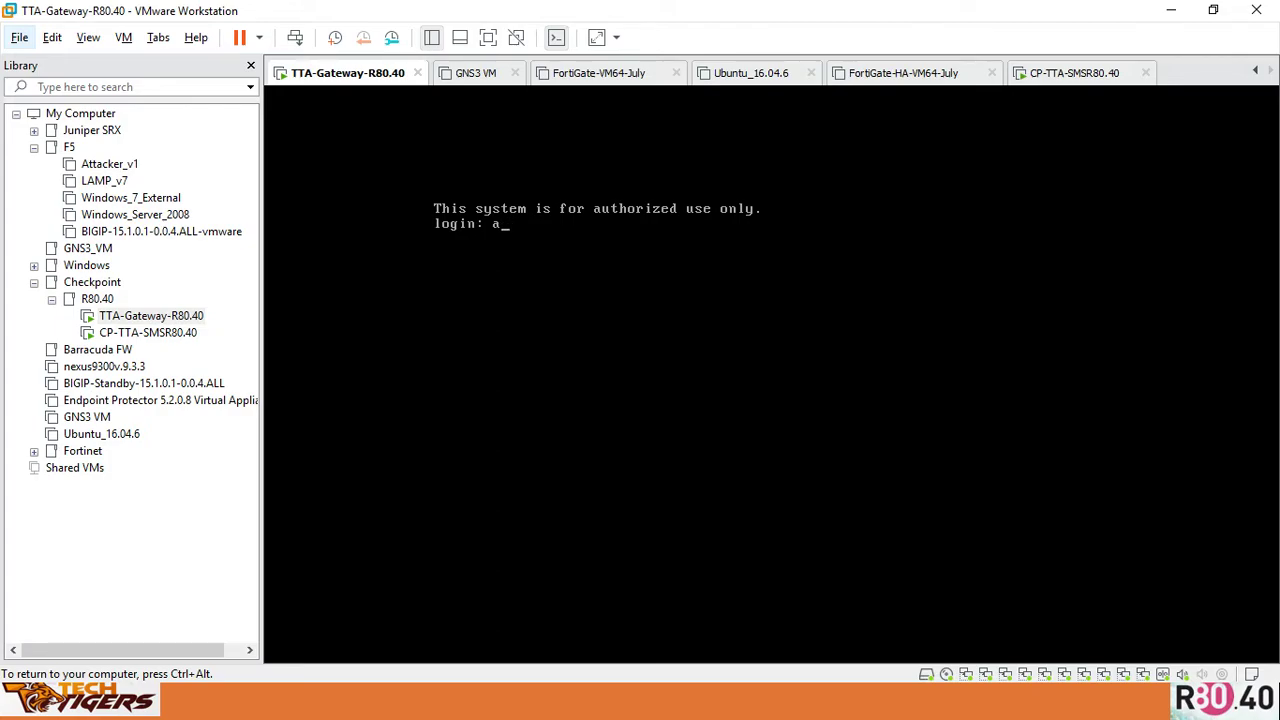
pyautogui.press('BackSpace')
pyautogui.write('admin')
pyautogui.press('Return')
pyautogui.press('Return')
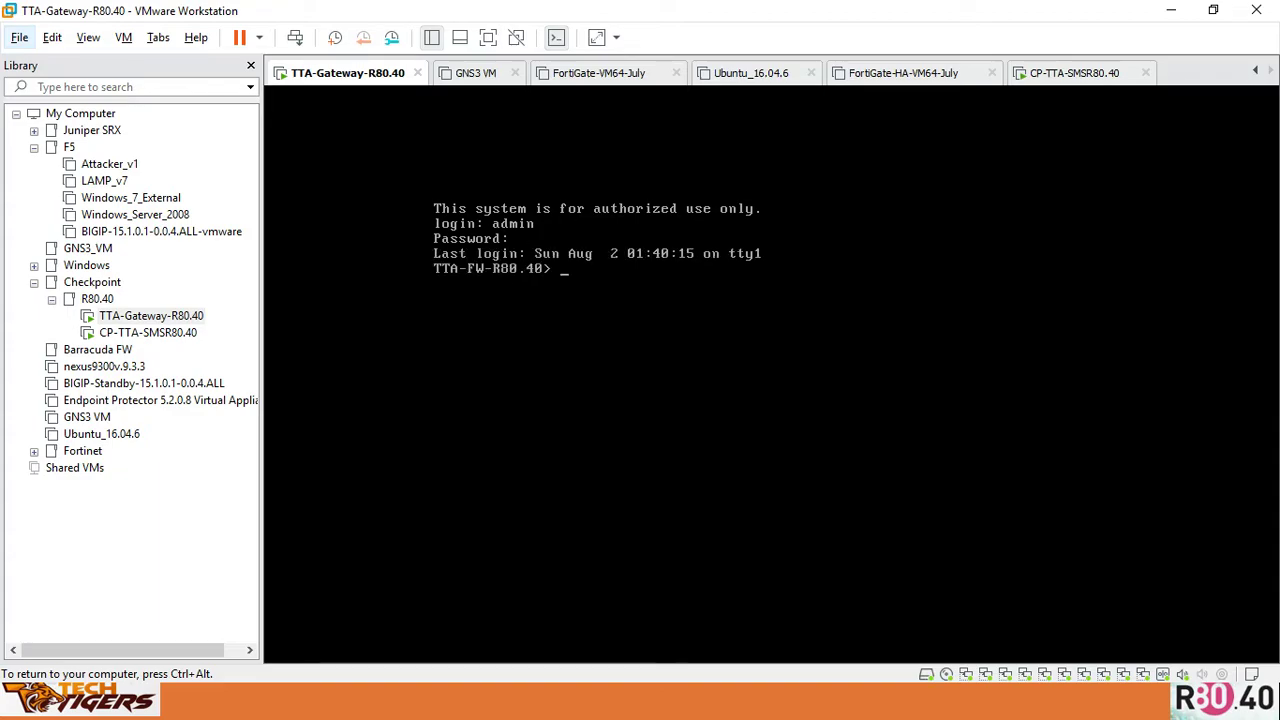
pyautogui.write('show interfac')
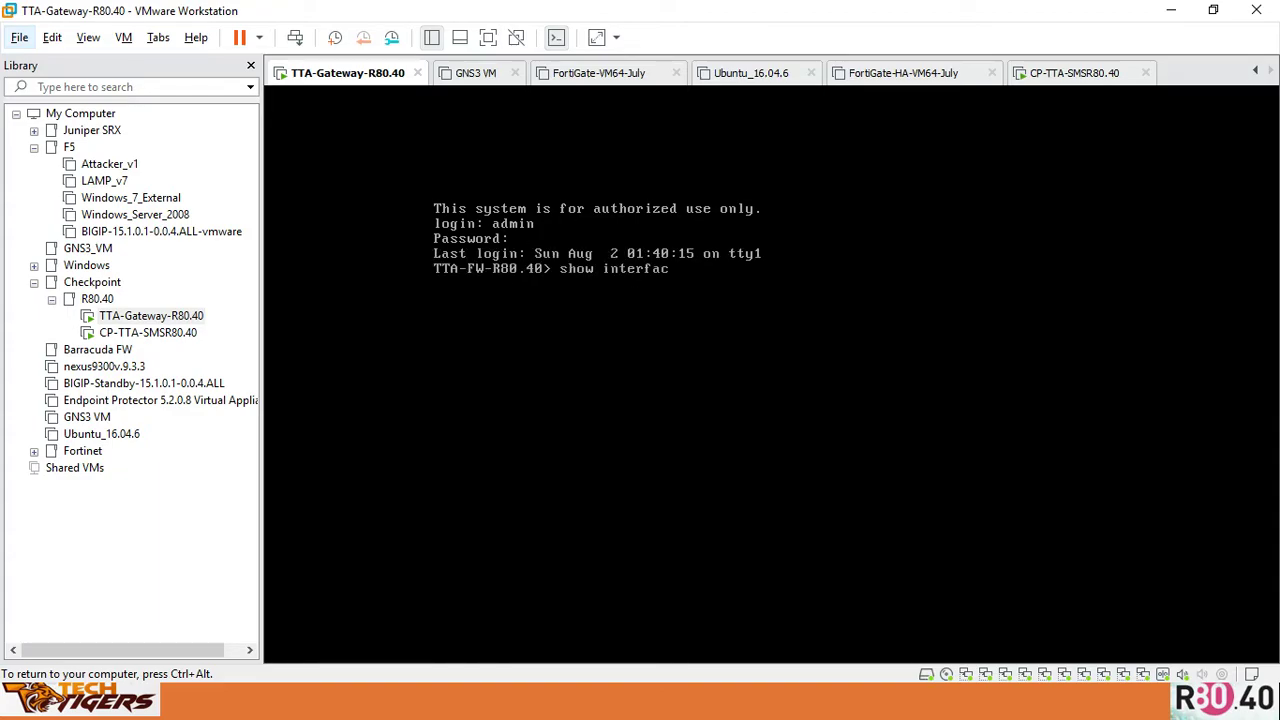
pyautogui.write('es')
pyautogui.press('Return')
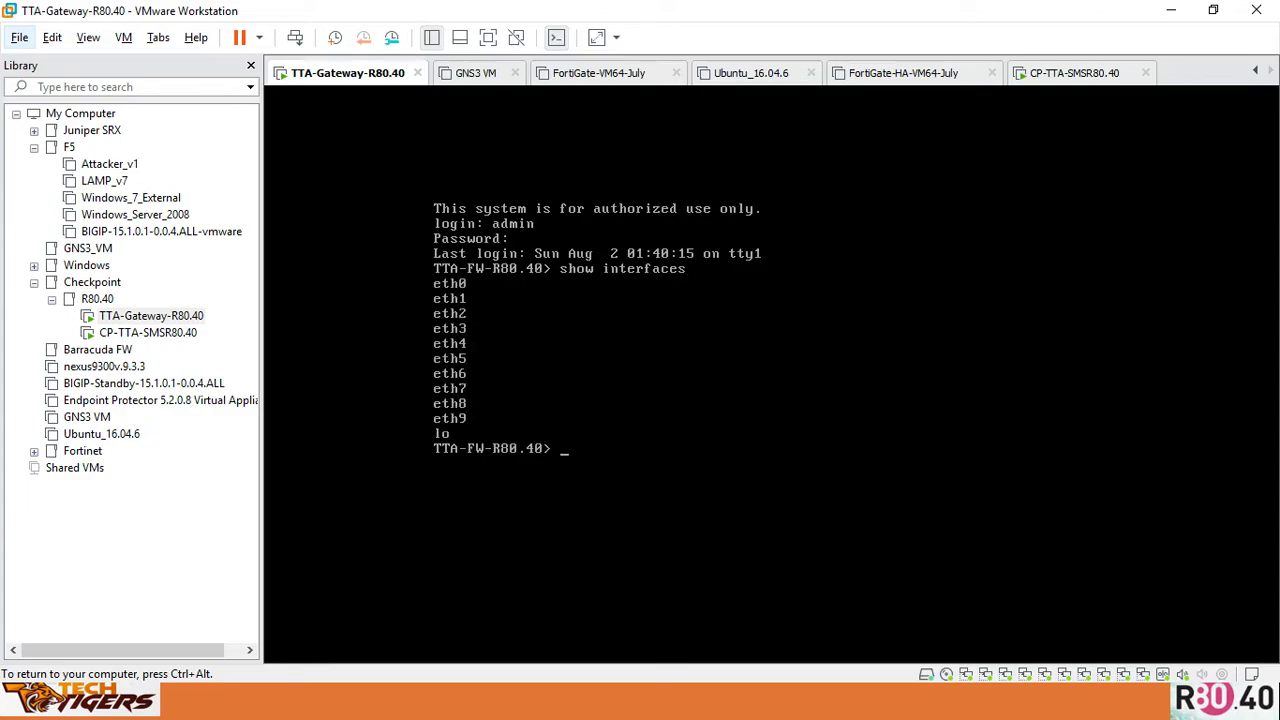
# Show the IPv4 addresses of eth0, eth1 and eth2 on the gateway
pyautogui.write('how')
pyautogui.press('BackSpace')
pyautogui.press('BackSpace')
pyautogui.press('BackSpace')
pyautogui.write('show interface eth0 ipv')
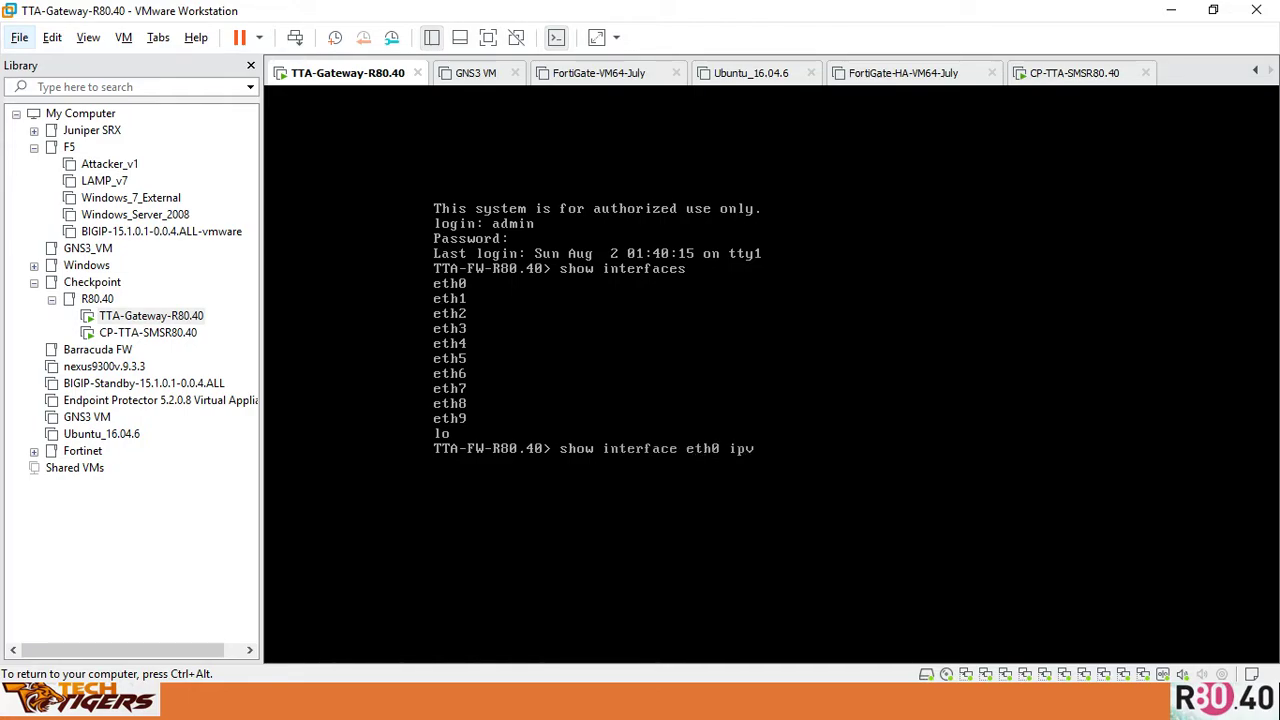
pyautogui.write('4-address')
pyautogui.press('Return')
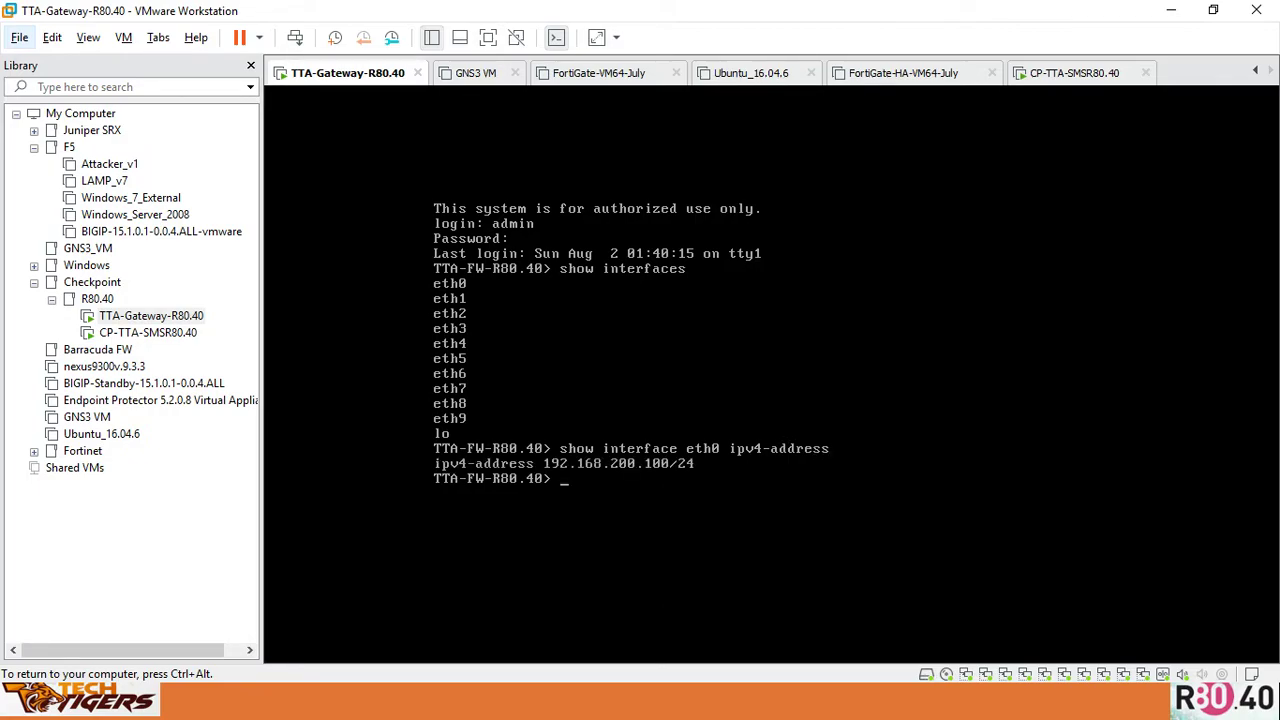
pyautogui.press('Up')
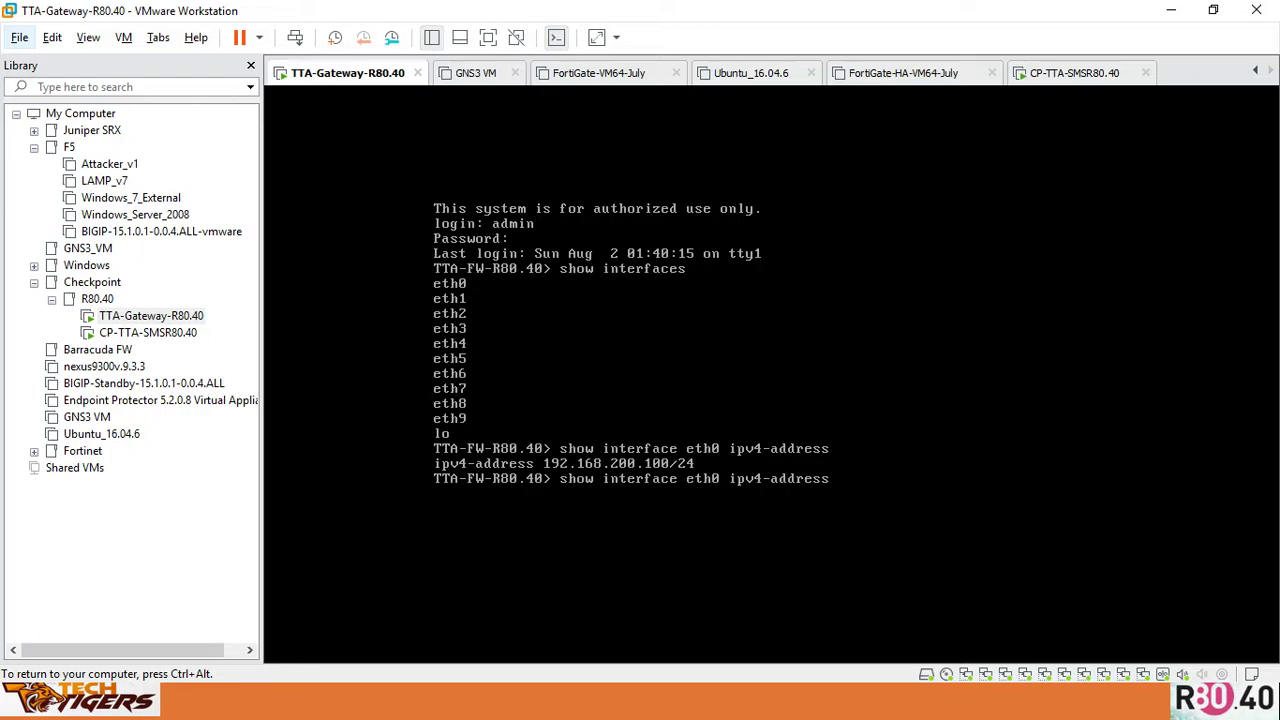
pyautogui.press('Left')
pyautogui.press('Left')
pyautogui.press('Left')
pyautogui.press('Left')
pyautogui.press('Left')
pyautogui.press('Left')
pyautogui.press('Left')
pyautogui.press('Left')
pyautogui.press('Left')
pyautogui.press('Left')
pyautogui.press('Left')
pyautogui.press('Left')
pyautogui.press('Left')
pyautogui.press('BackSpace')
pyautogui.write('1')
pyautogui.press('Return')
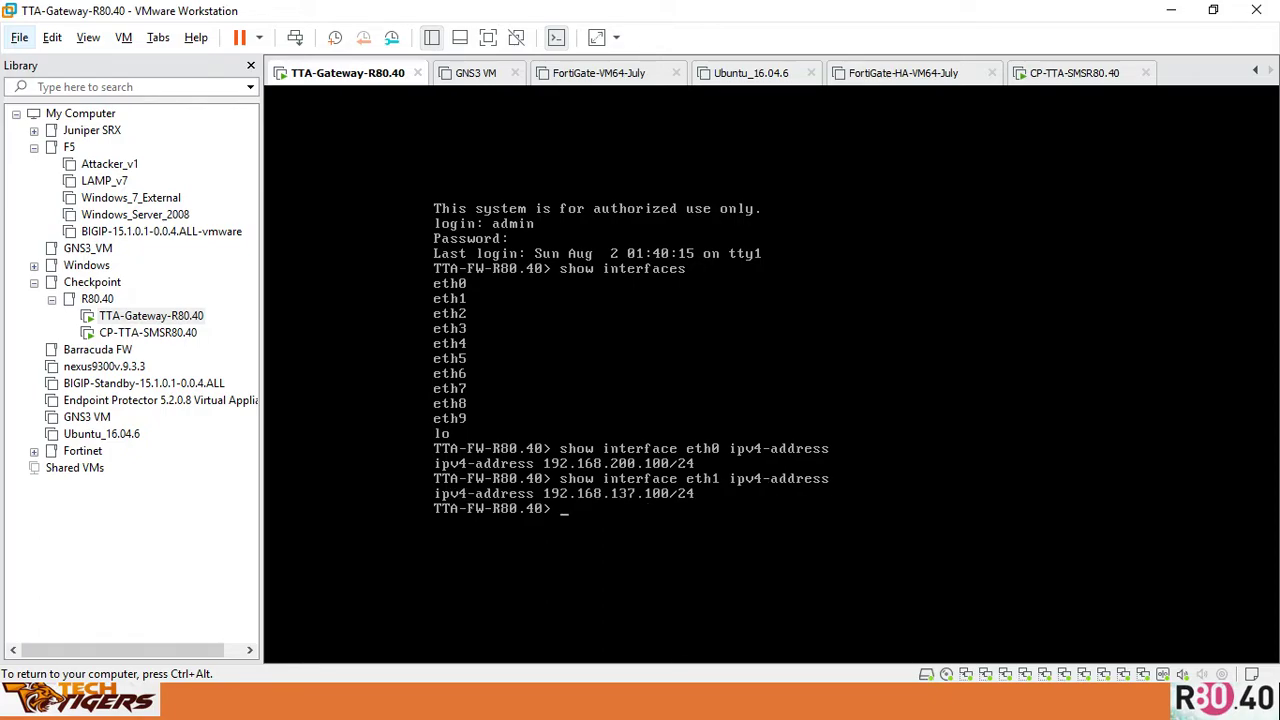
pyautogui.press('Up')
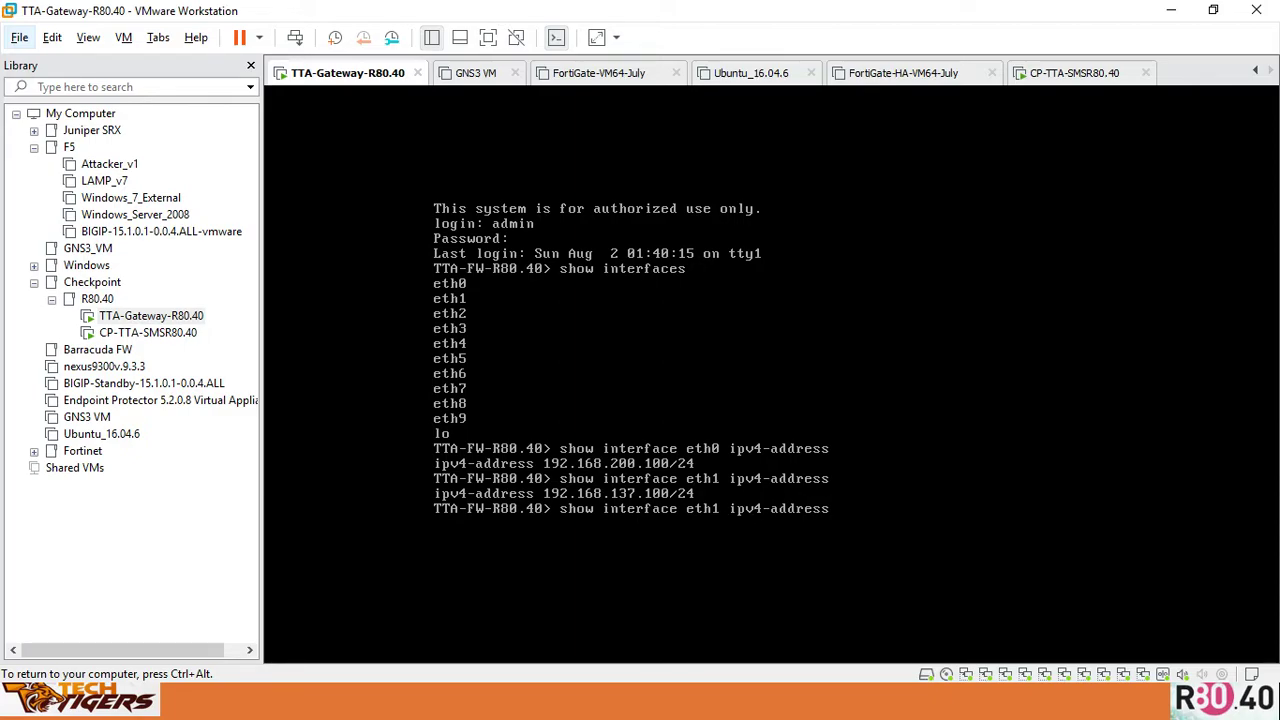
pyautogui.press('BackSpace')
pyautogui.write('2')
pyautogui.press('Return')
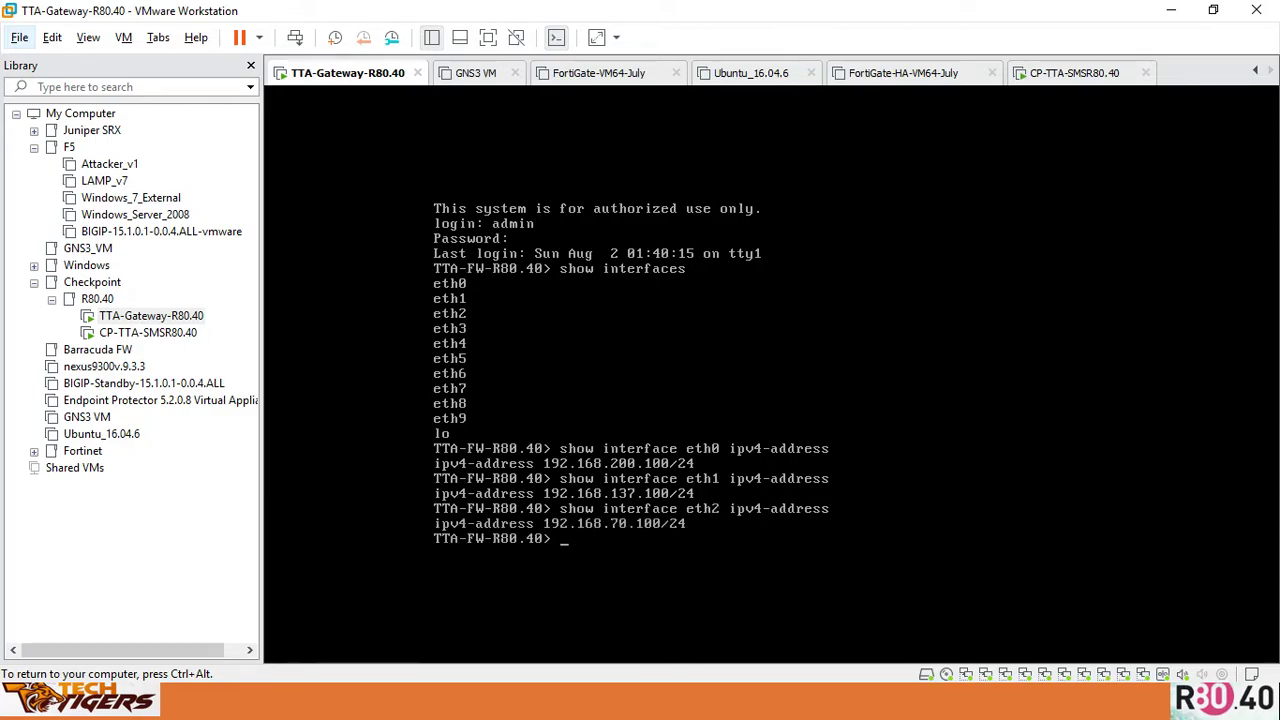
# Ping 192.168.200.1 (replies) and 192.168.70.1 (unreachable) from the gateway
pyautogui.write('ping 192.168.200.1')
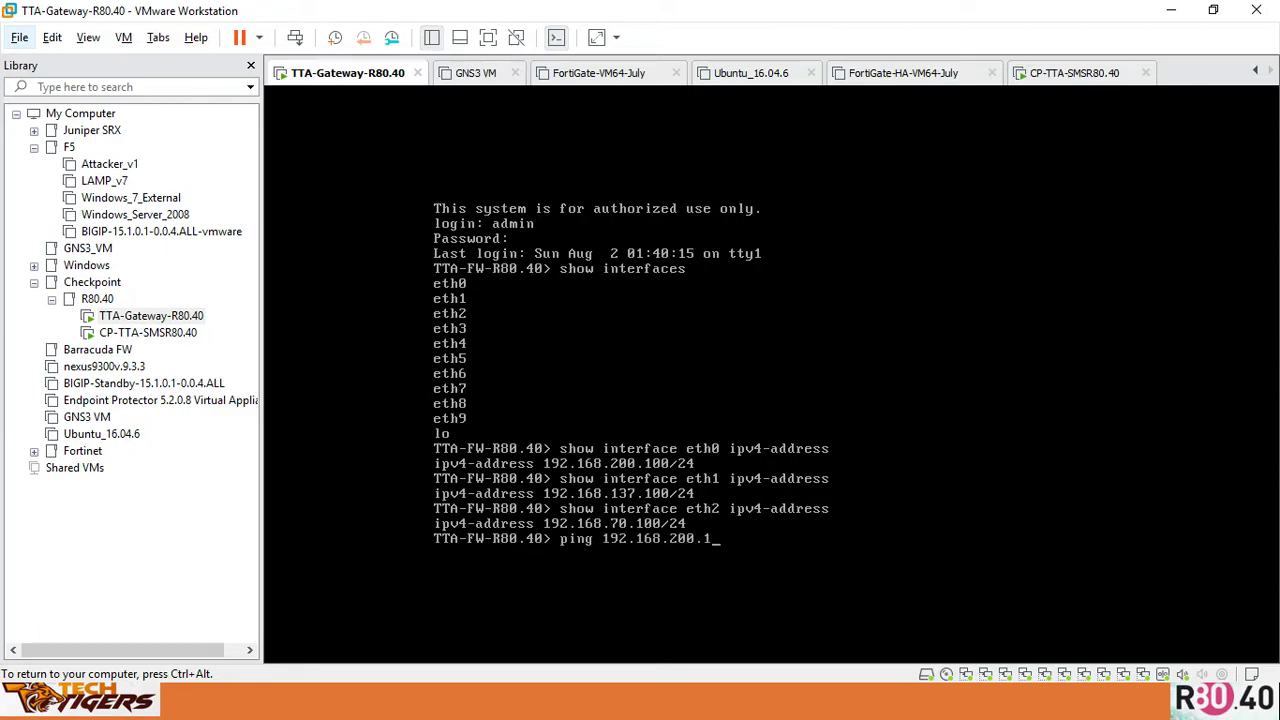
pyautogui.press('Return')
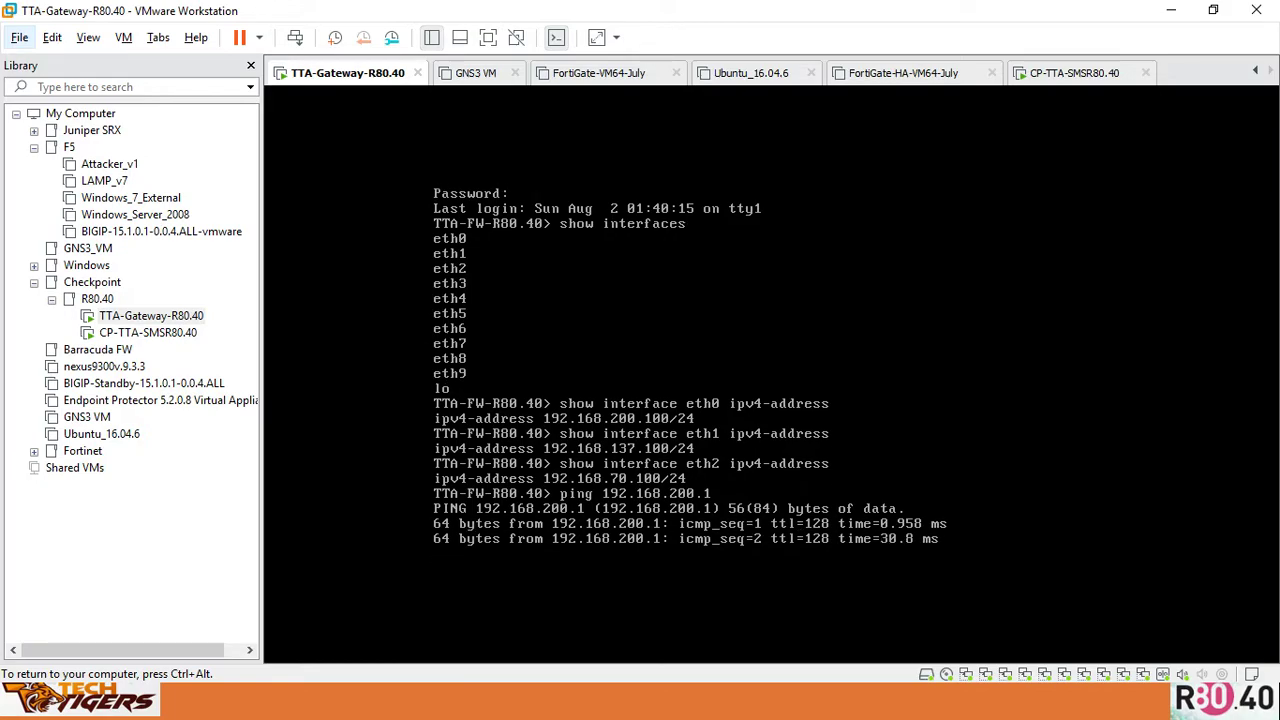
pyautogui.hotkey('ctrl', 'c')
pyautogui.press('Up')
pyautogui.press('BackSpace')
pyautogui.press('BackSpace')
pyautogui.press('BackSpace')
pyautogui.press('BackSpace')
pyautogui.press('BackSpace')
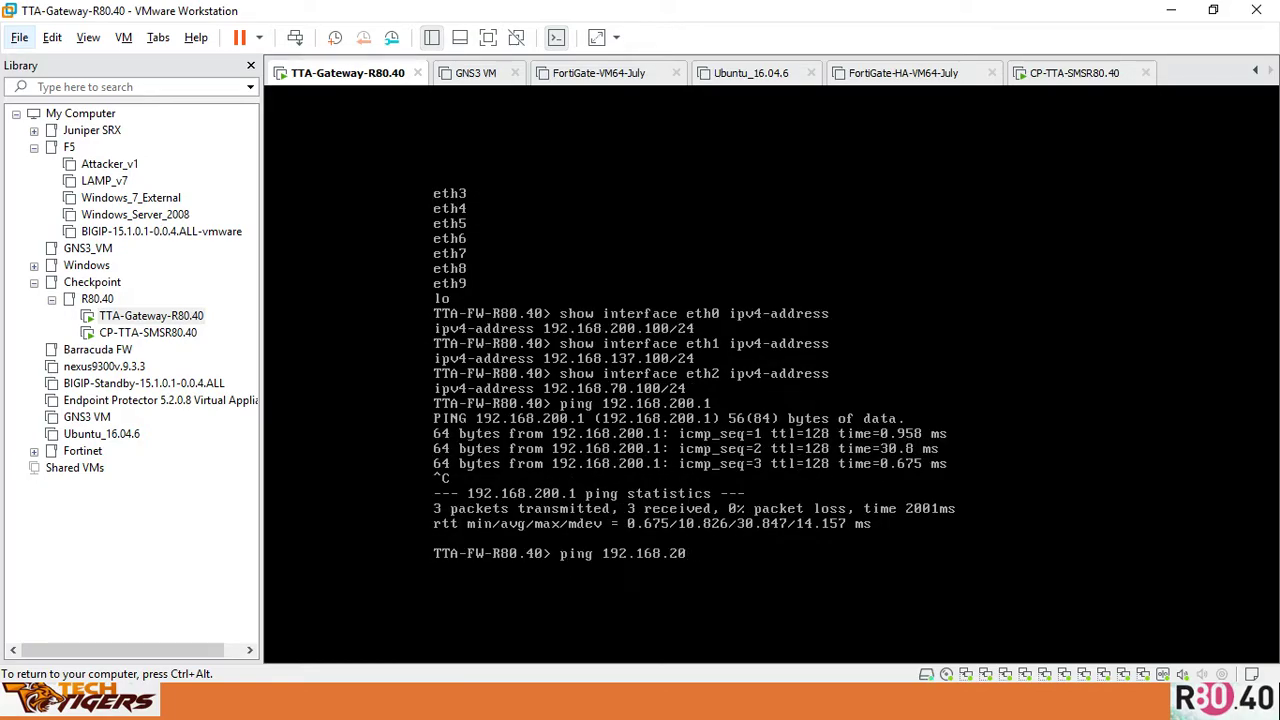
pyautogui.write('70.1')
pyautogui.press('Return')
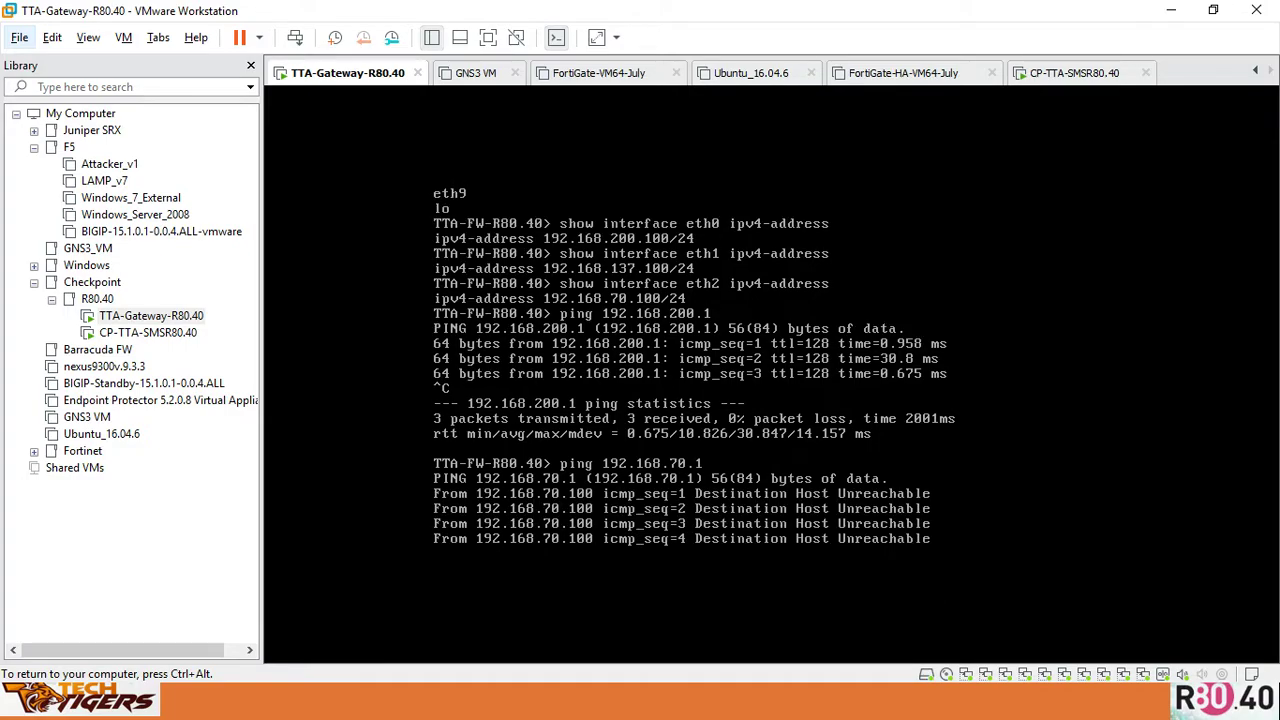
pyautogui.hotkey('ctrl', 'alt')
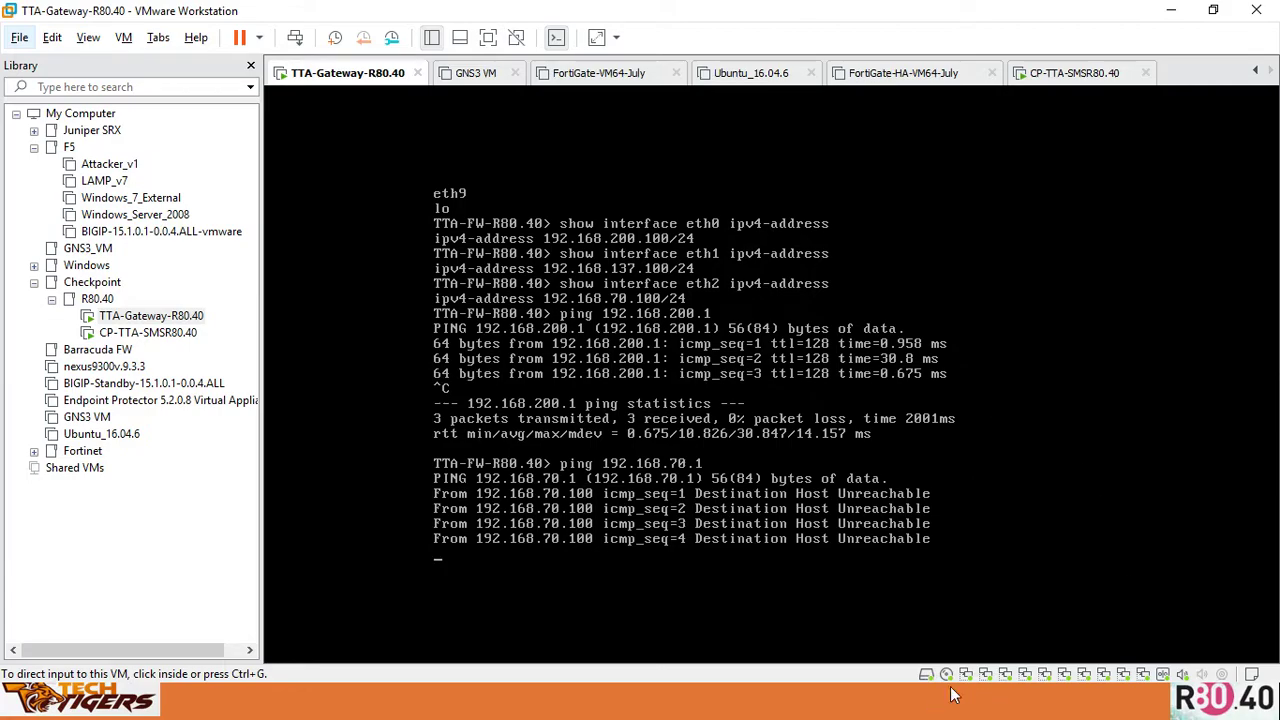
pyautogui.click(972, 678)
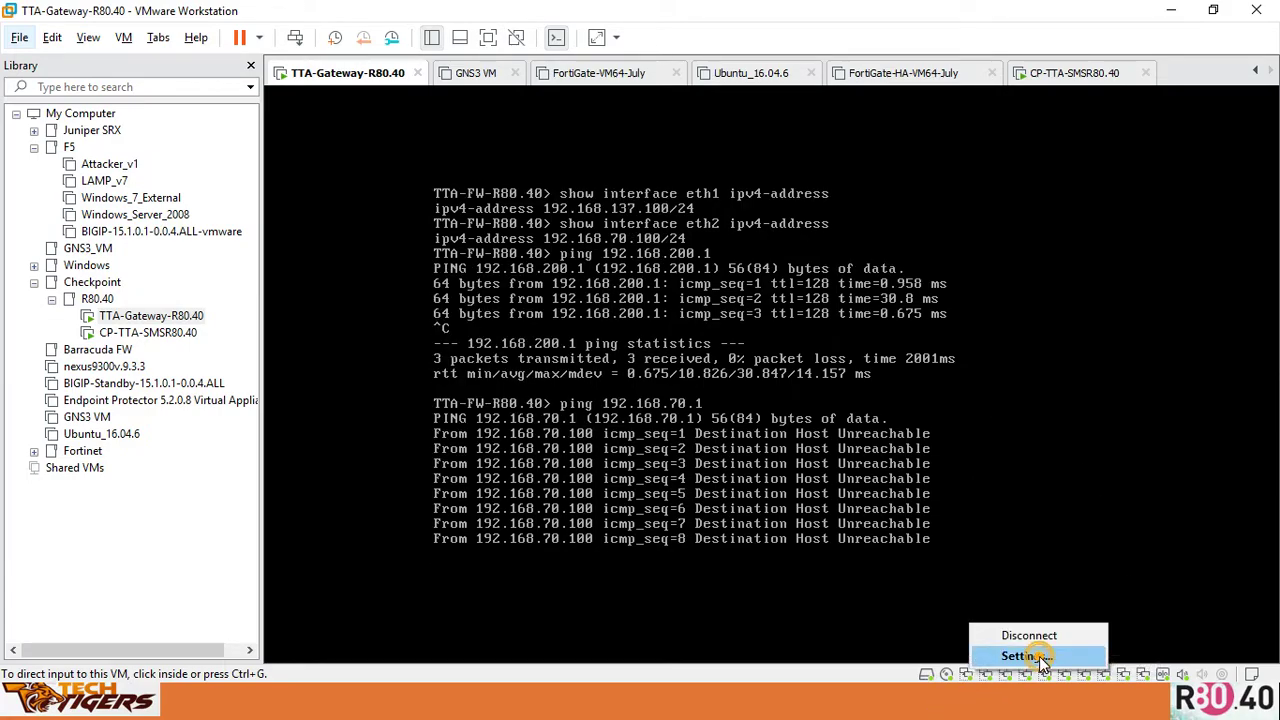
# Connect the gateway VM's Network Adapter 3 to Custom: LAN (Host-only) and apply with OK
pyautogui.click(1040, 665)
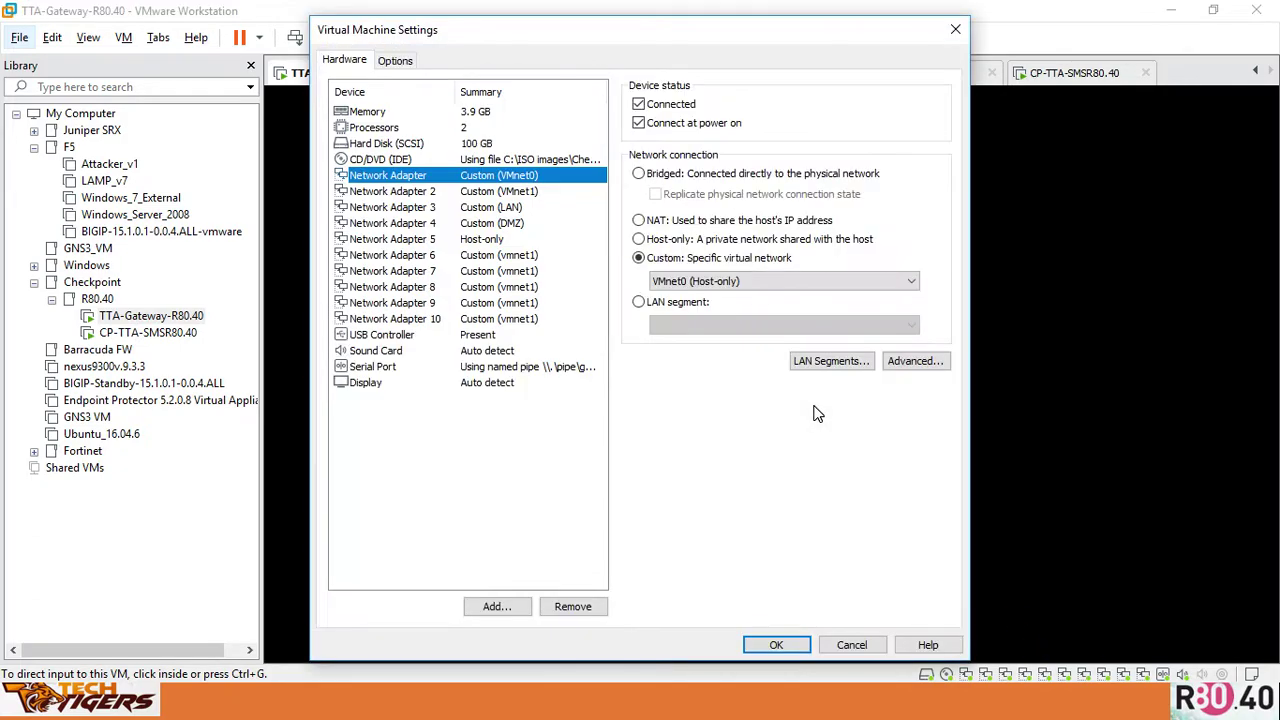
pyautogui.click(530, 209)
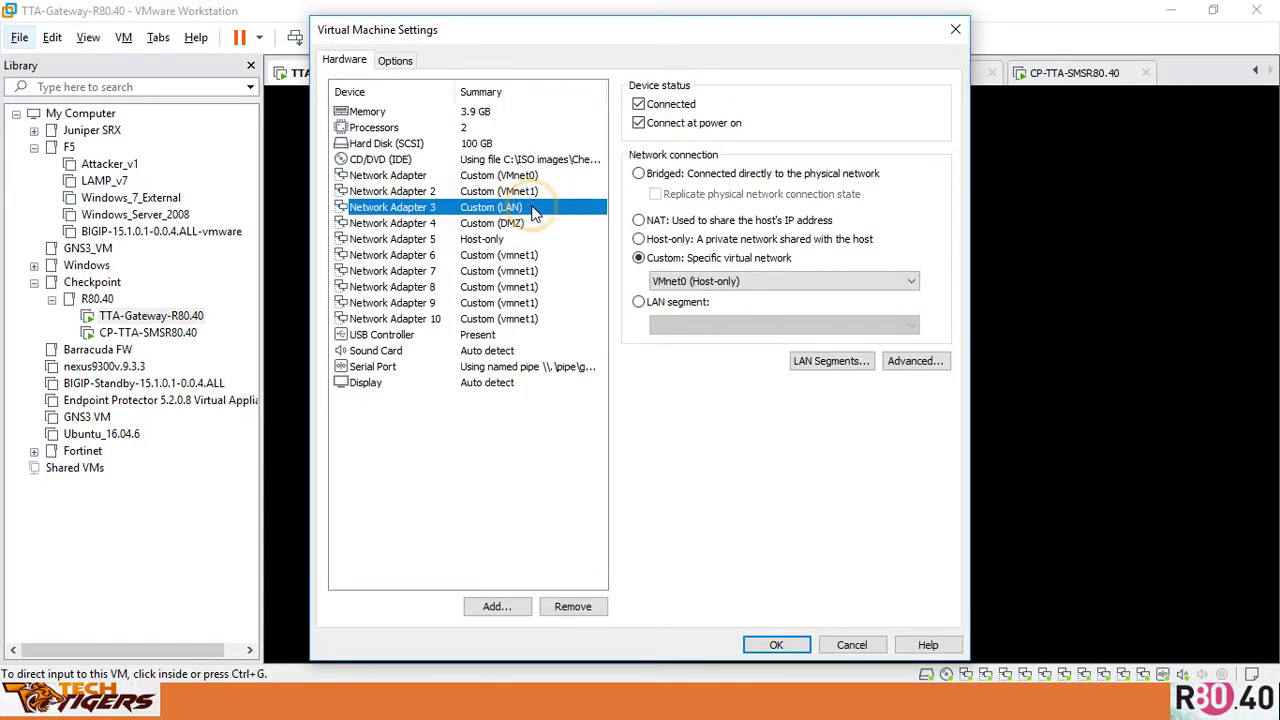
pyautogui.click(699, 284)
pyautogui.click(703, 324)
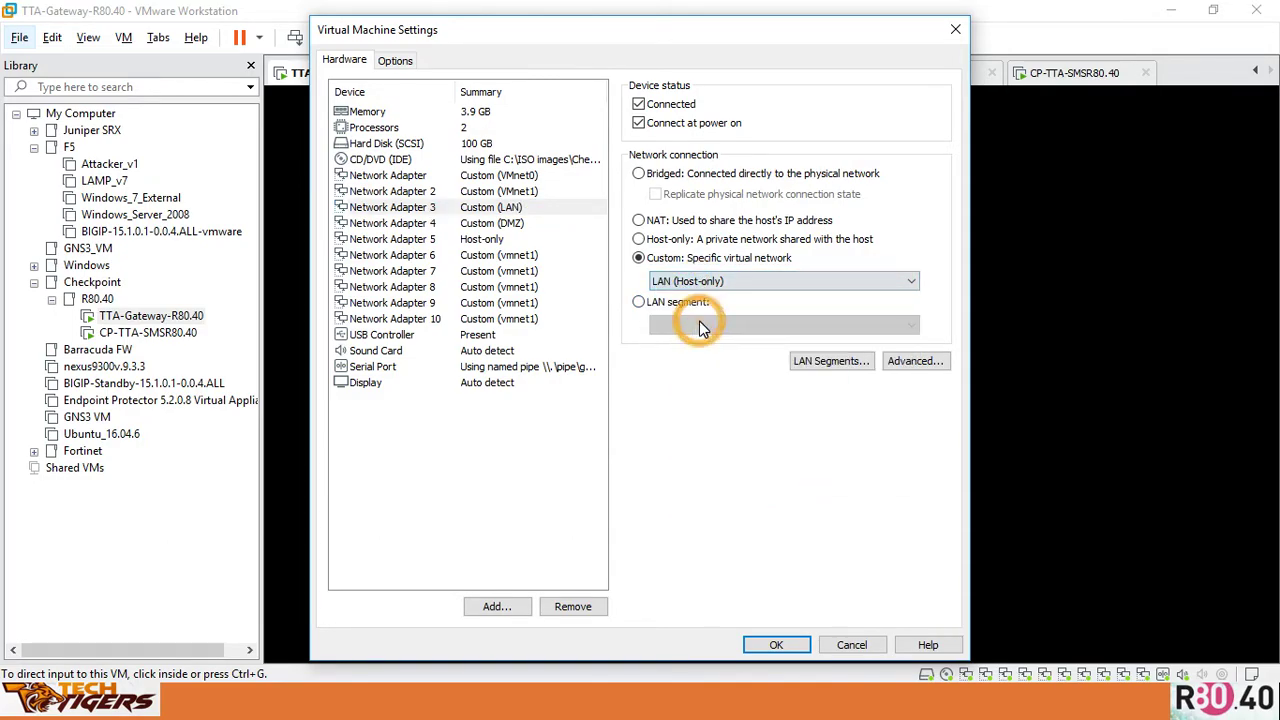
pyautogui.click(521, 223)
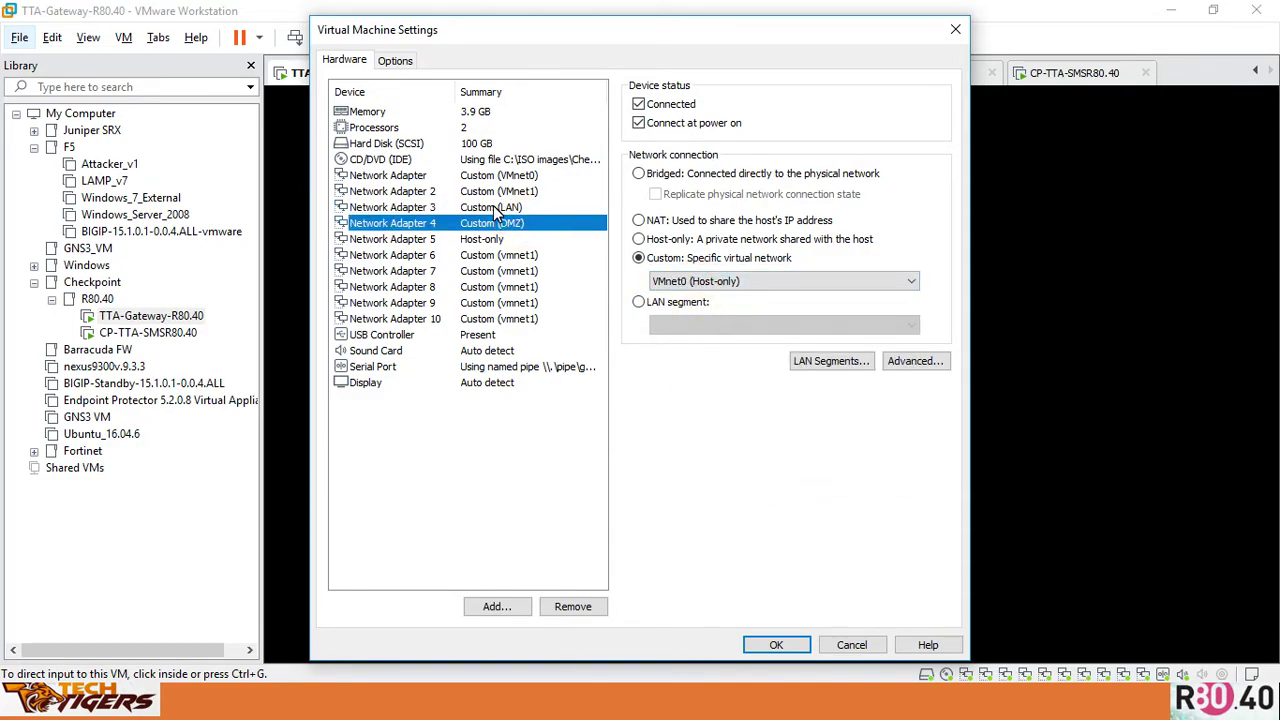
pyautogui.click(493, 207)
pyautogui.click(690, 282)
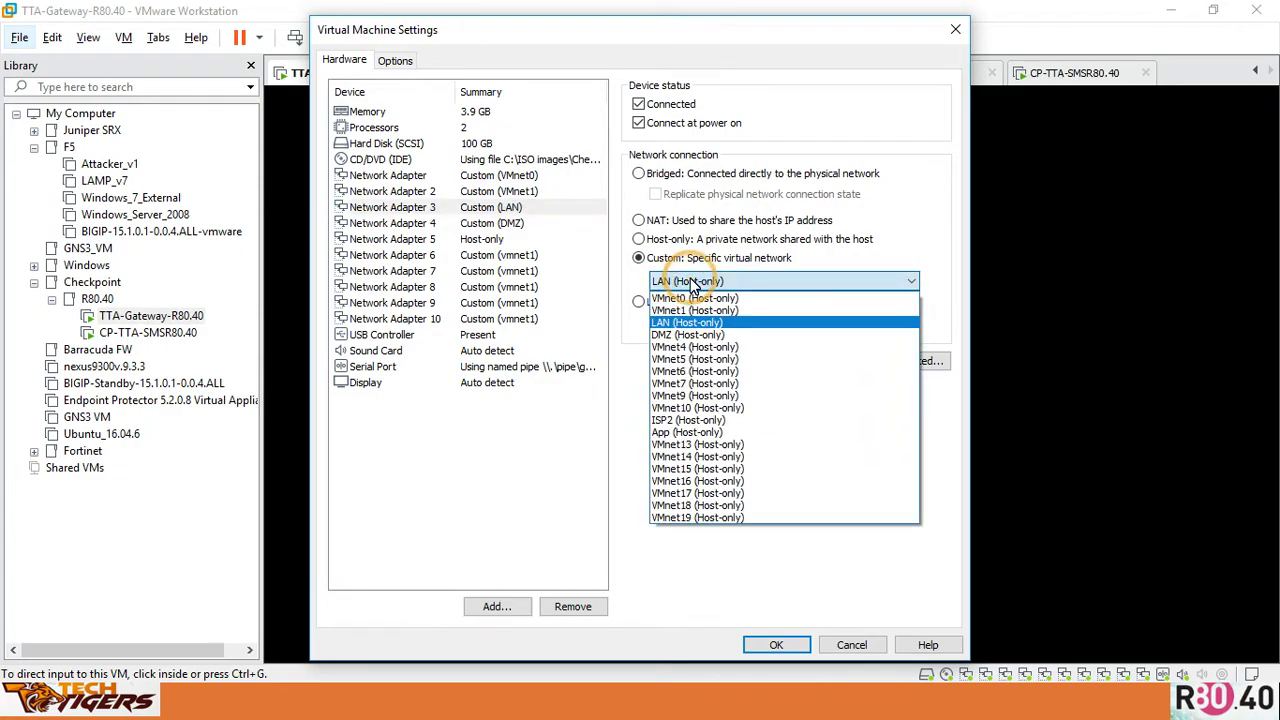
pyautogui.click(743, 322)
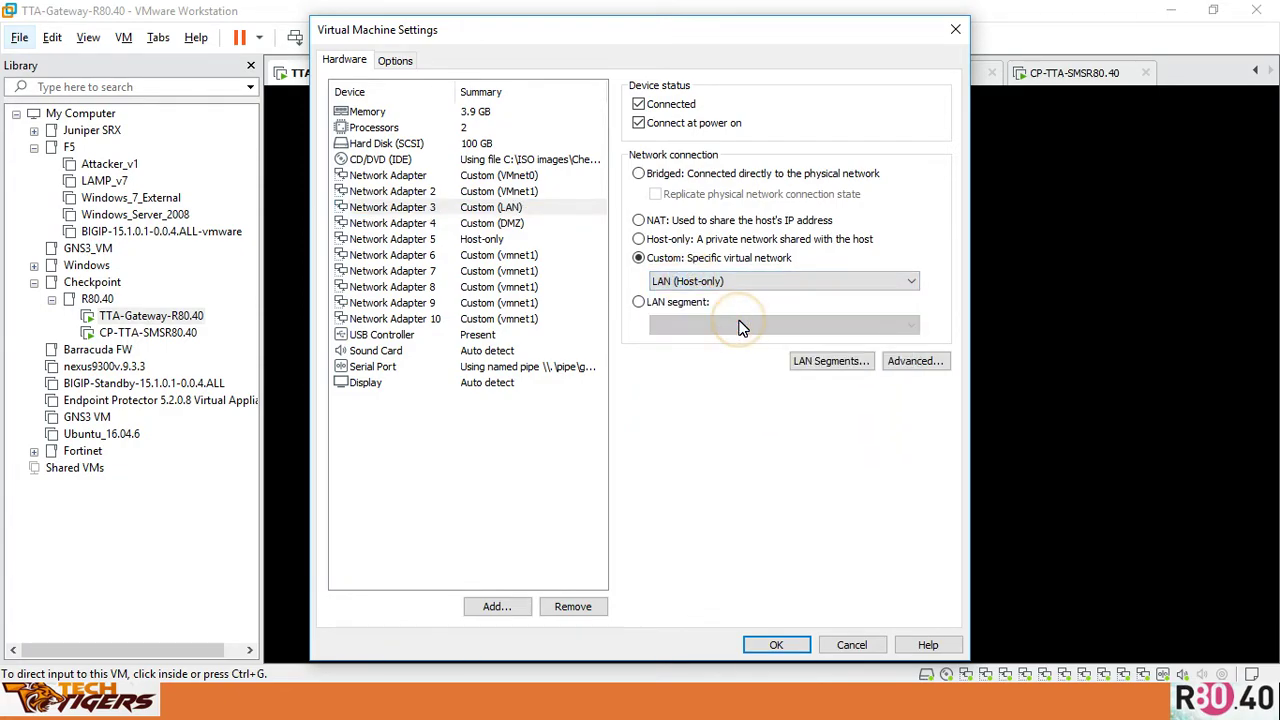
pyautogui.click(519, 224)
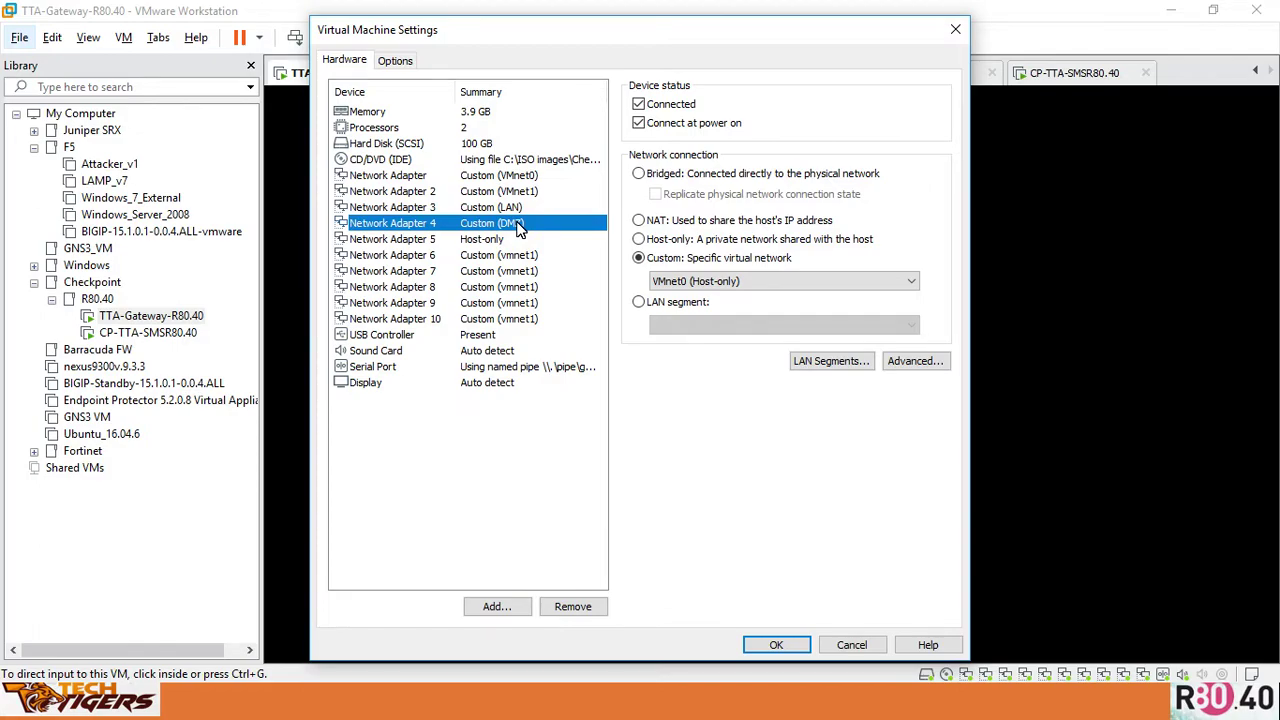
pyautogui.click(776, 645)
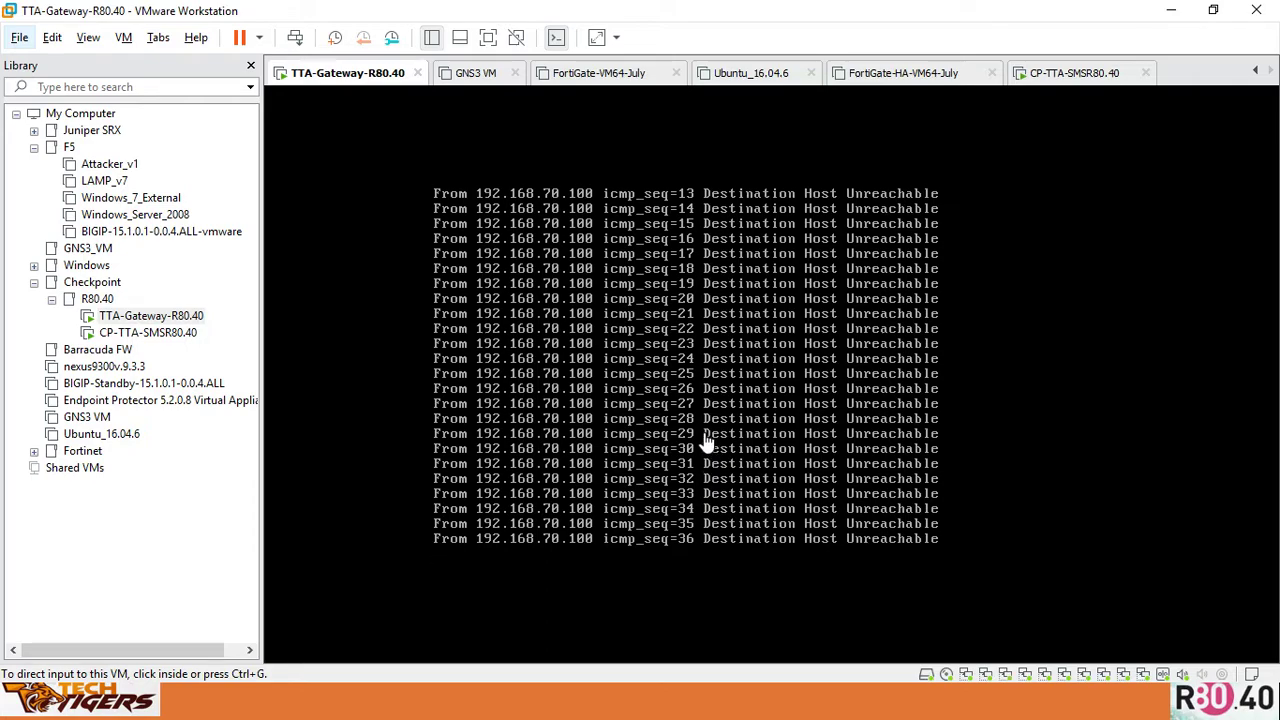
# Stop the failing ping to 192.168.70.1, leaving a fresh TTA-FW-R80.40> prompt
pyautogui.click(686, 452)
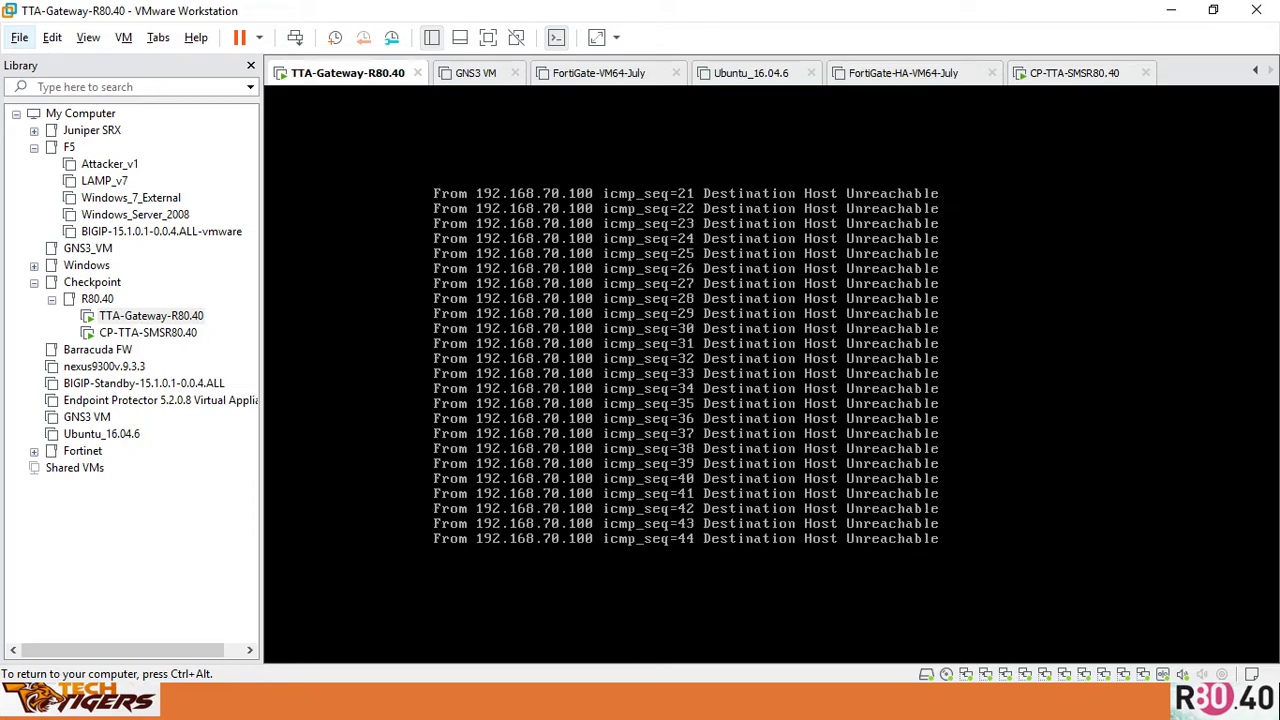
pyautogui.hotkey('ctrl', 'alt')
pyautogui.click(683, 411)
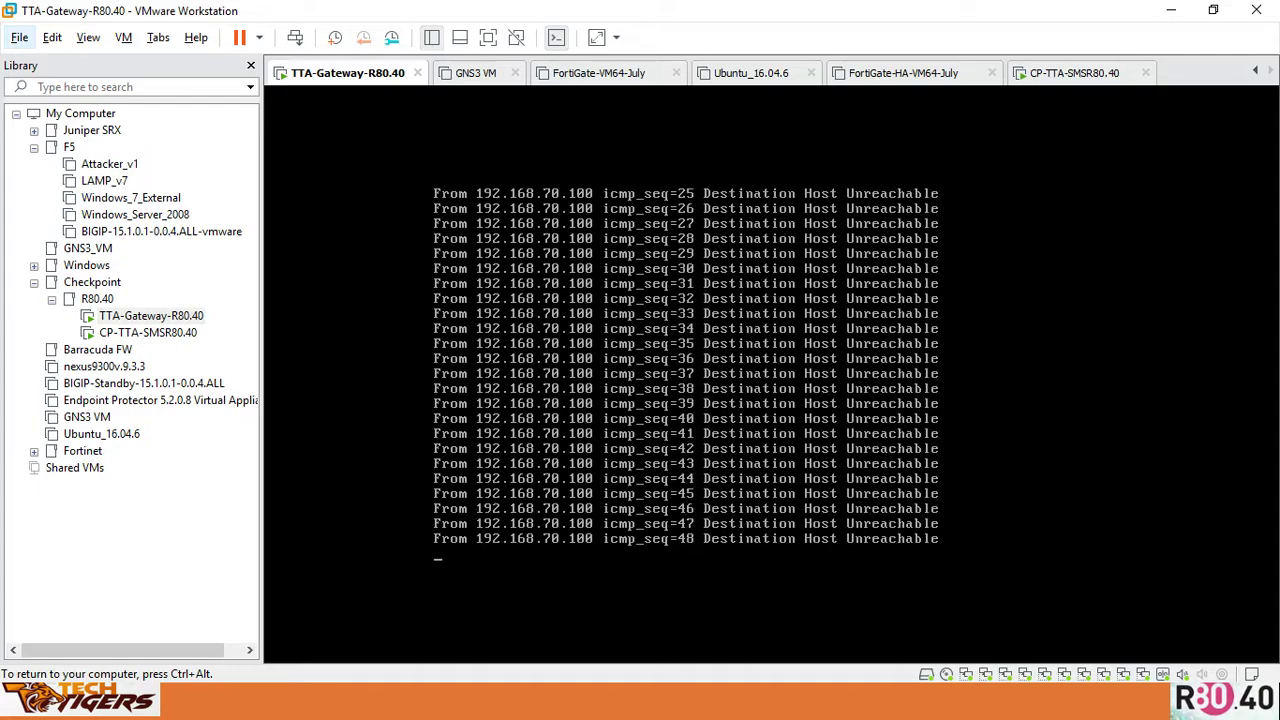
pyautogui.press('F10')
pyautogui.hotkey('ctrl', 'alt')
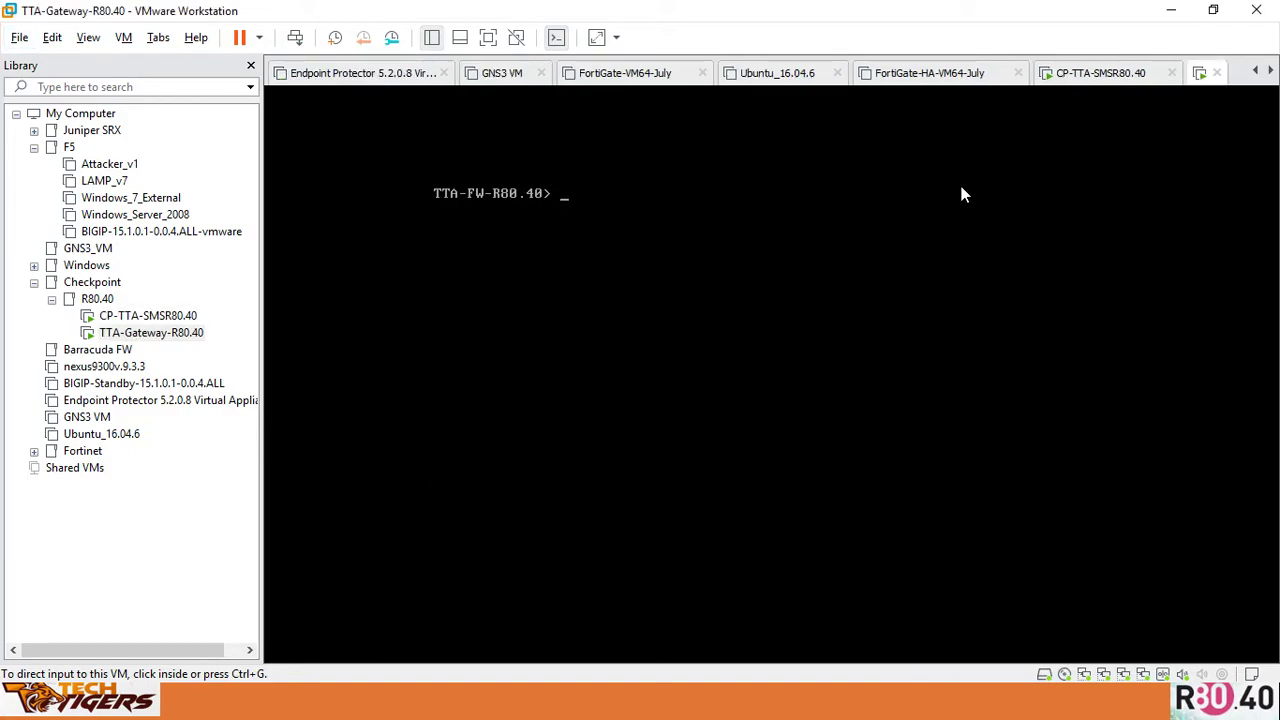
pyautogui.click(611, 243)
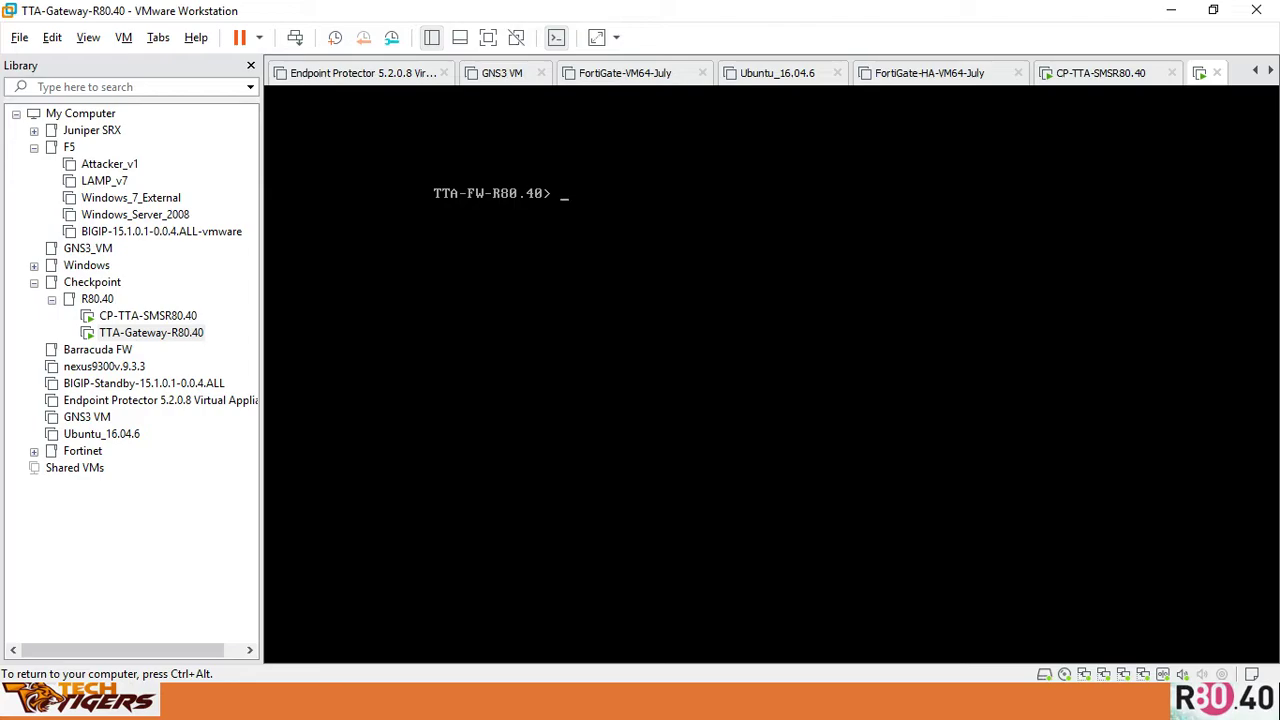
# Ping 192.168.200.1 and 192.168.137.1 from the gateway, stopping each with Ctrl+C
pyautogui.write('ping 192.168.200.1')
pyautogui.press('Return')
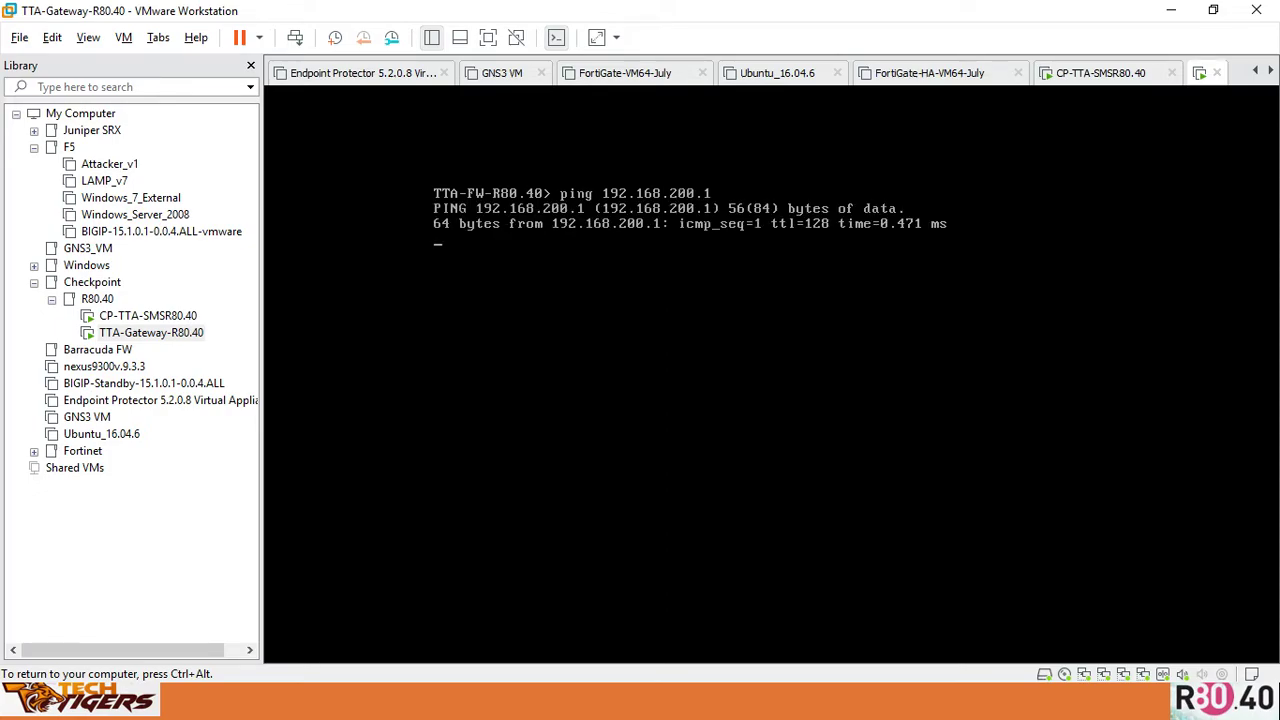
pyautogui.hotkey('ctrl', 'c')
pyautogui.press('Up')
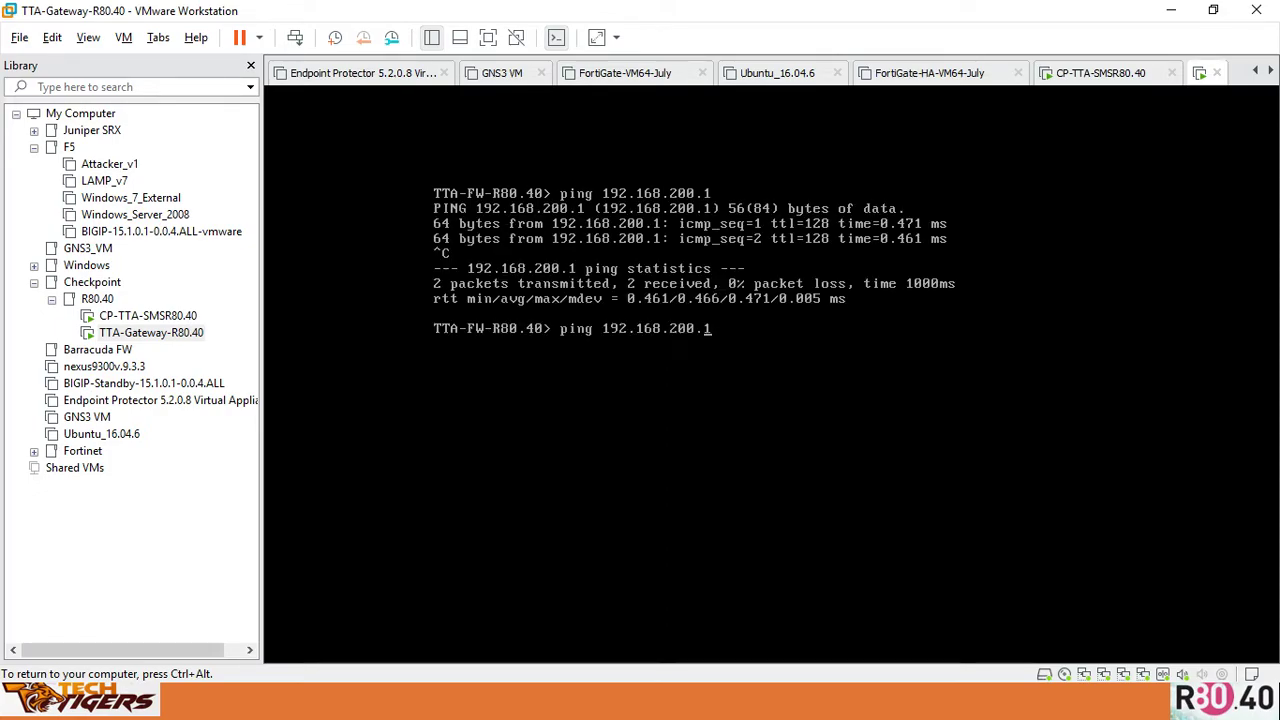
pyautogui.press('Left')
pyautogui.press('Left')
pyautogui.press('BackSpace')
pyautogui.press('BackSpace')
pyautogui.press('BackSpace')
pyautogui.write('137')
pyautogui.press('Return')
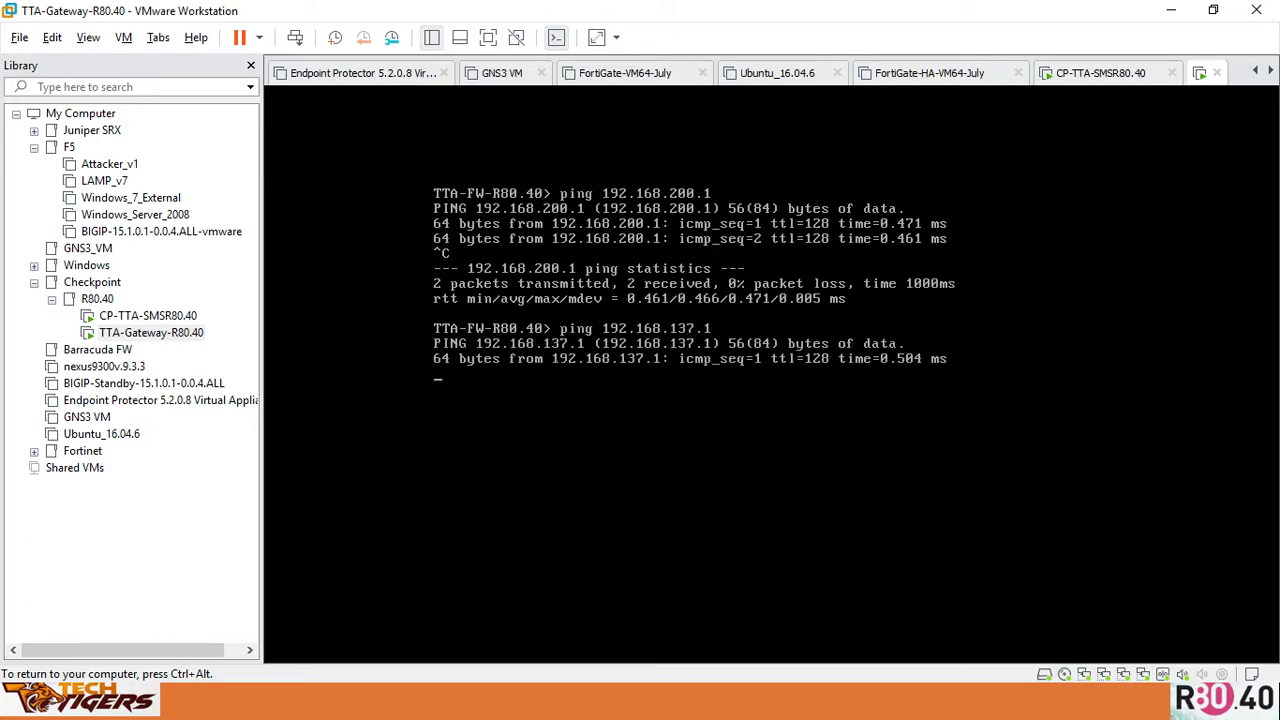
pyautogui.hotkey('ctrl', 'c')
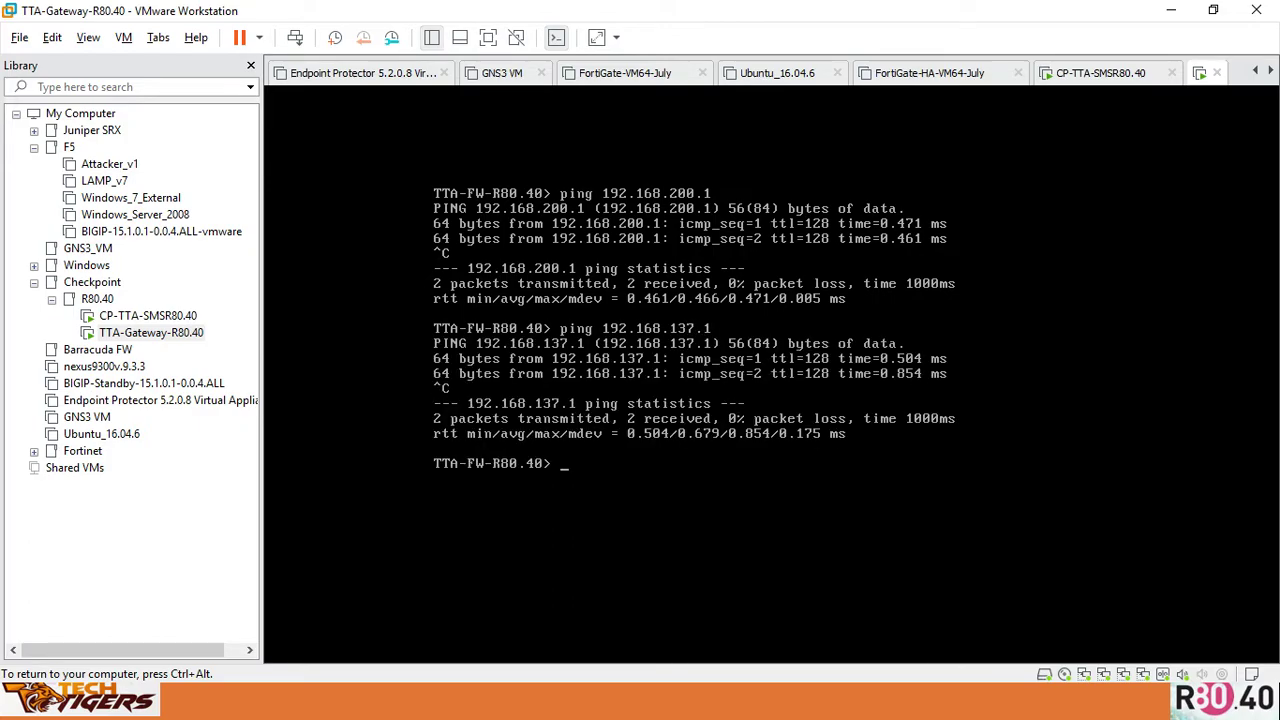
# Ping 192.168.70.1 and 192.168.70.50 successfully, then switch to SmartConsole
pyautogui.press('Up')
pyautogui.press('Left')
pyautogui.press('Left')
pyautogui.press('BackSpace')
pyautogui.press('BackSpace')
pyautogui.press('BackSpace')
pyautogui.write('70')
pyautogui.press('Return')
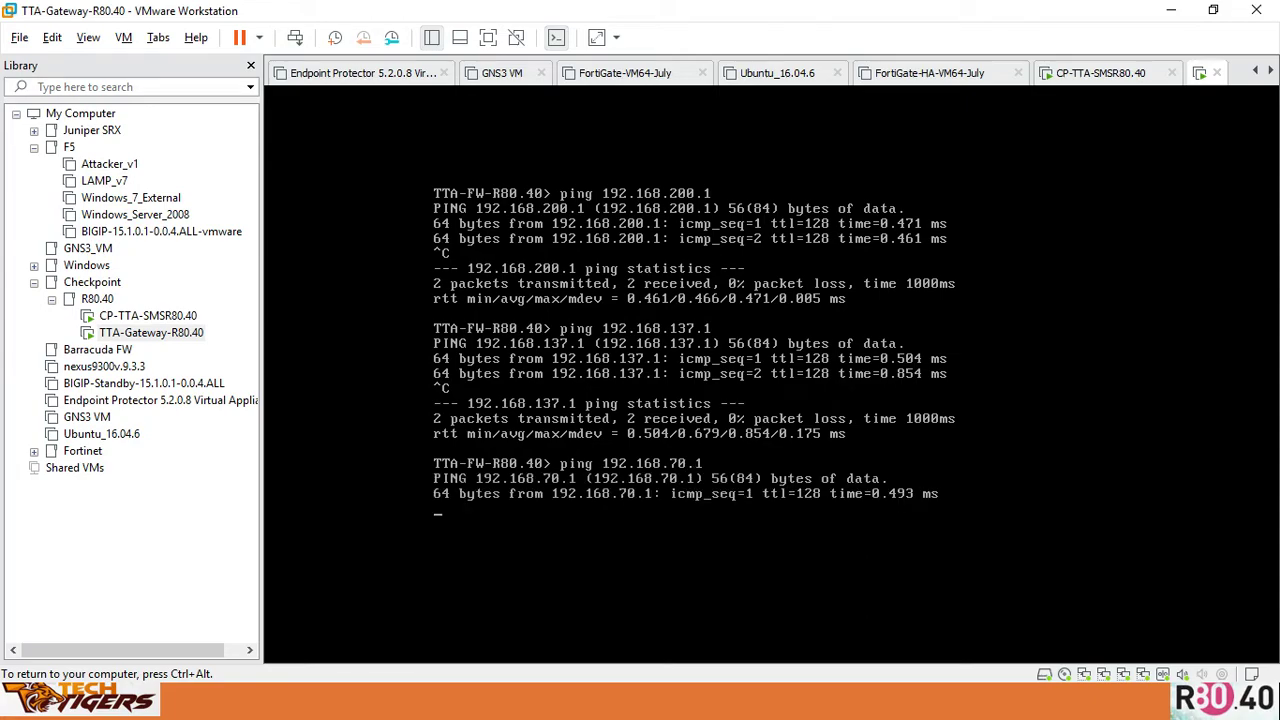
pyautogui.hotkey('ctrl', 'c')
pyautogui.press('Up')
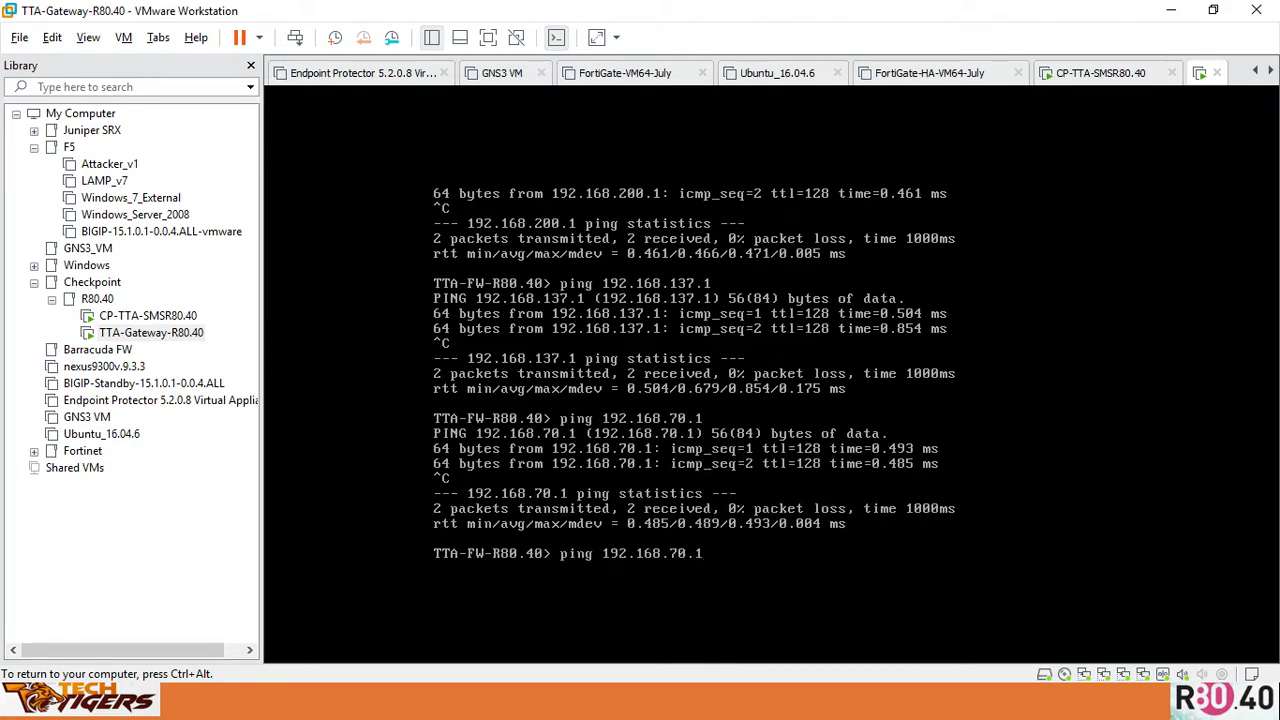
pyautogui.press('BackSpace')
pyautogui.write('50')
pyautogui.press('Return')
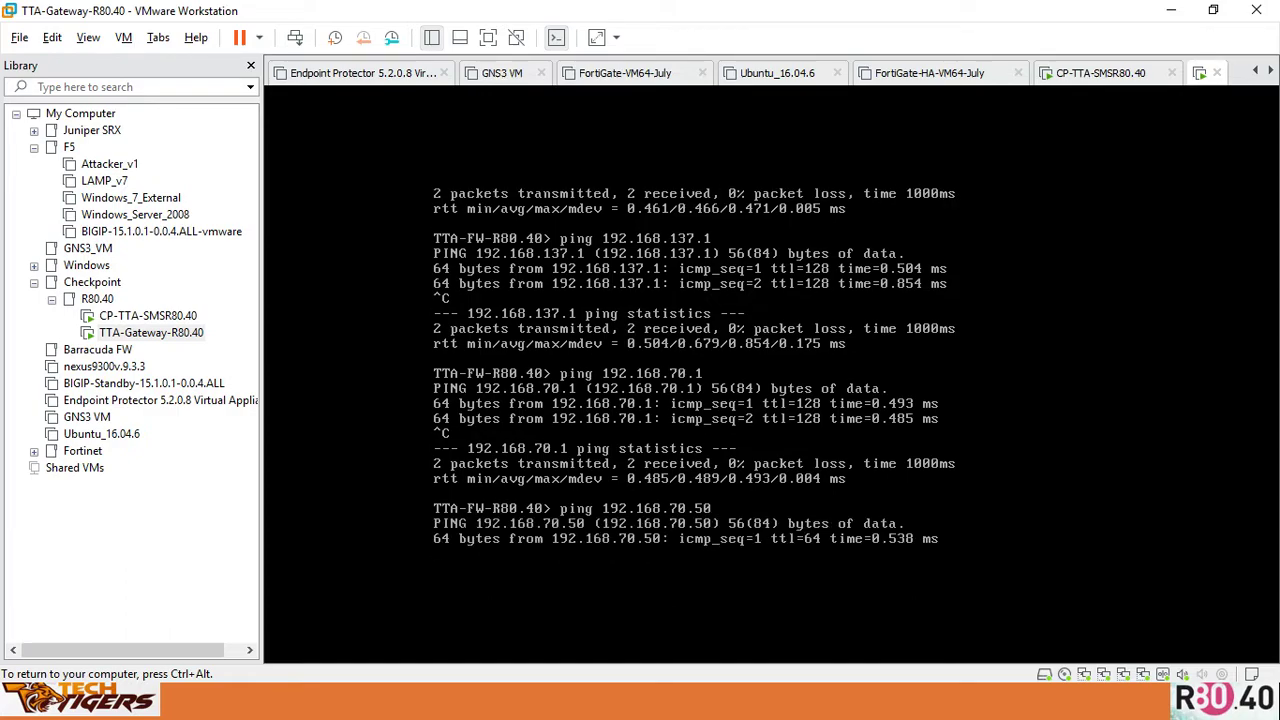
pyautogui.hotkey('ctrl', 'c')
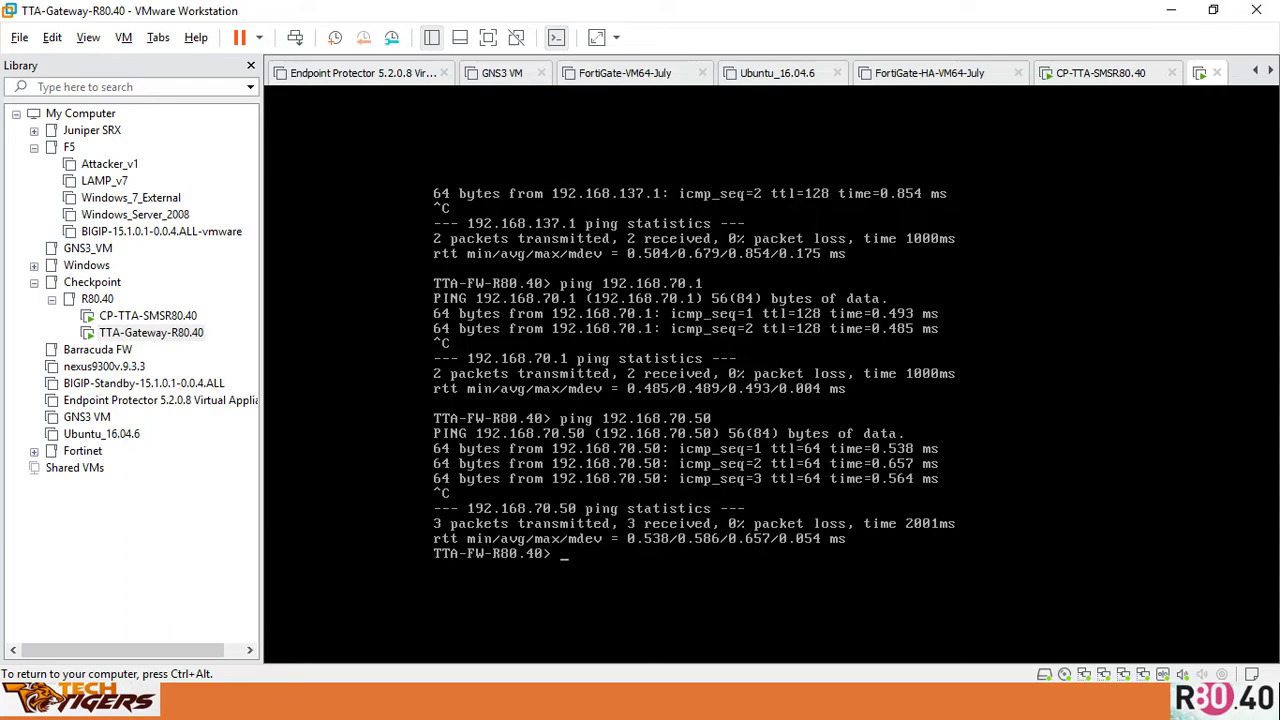
pyautogui.hotkey('ctrl', 'alt')
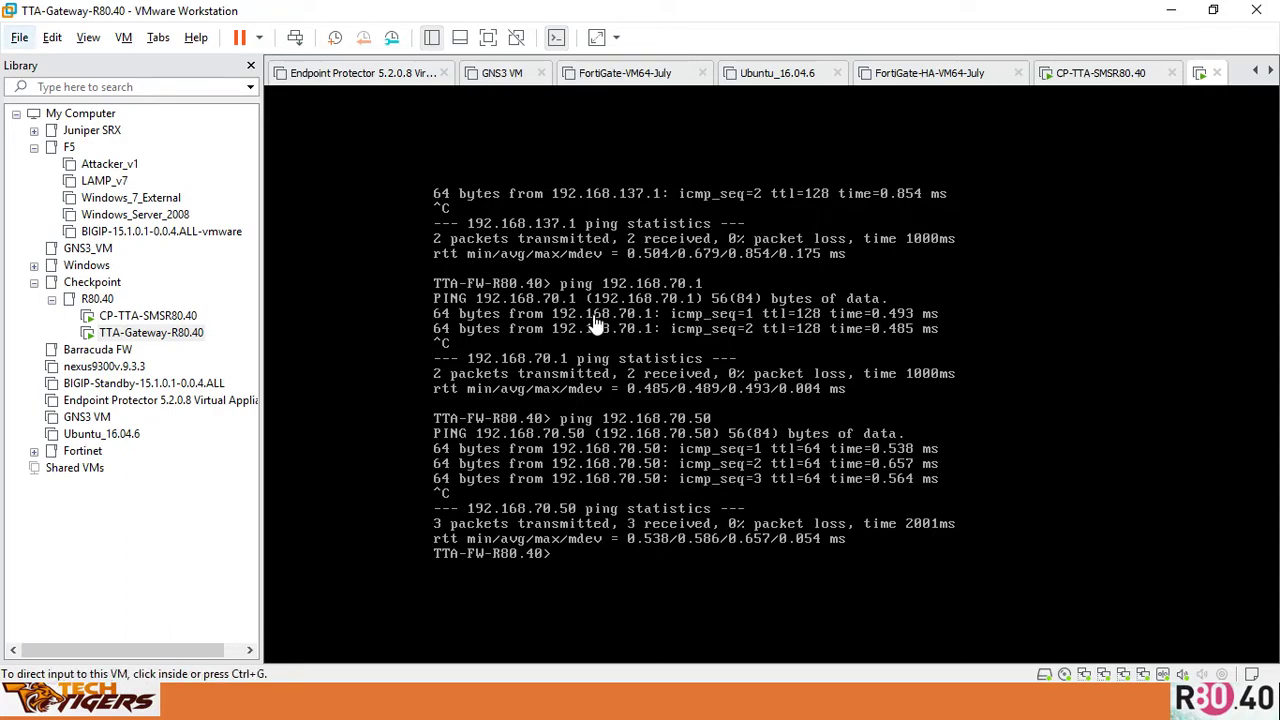
pyautogui.hotkey('alt', 'Tab')
pyautogui.press('Tab')
pyautogui.press('Tab')
pyautogui.press('Tab')
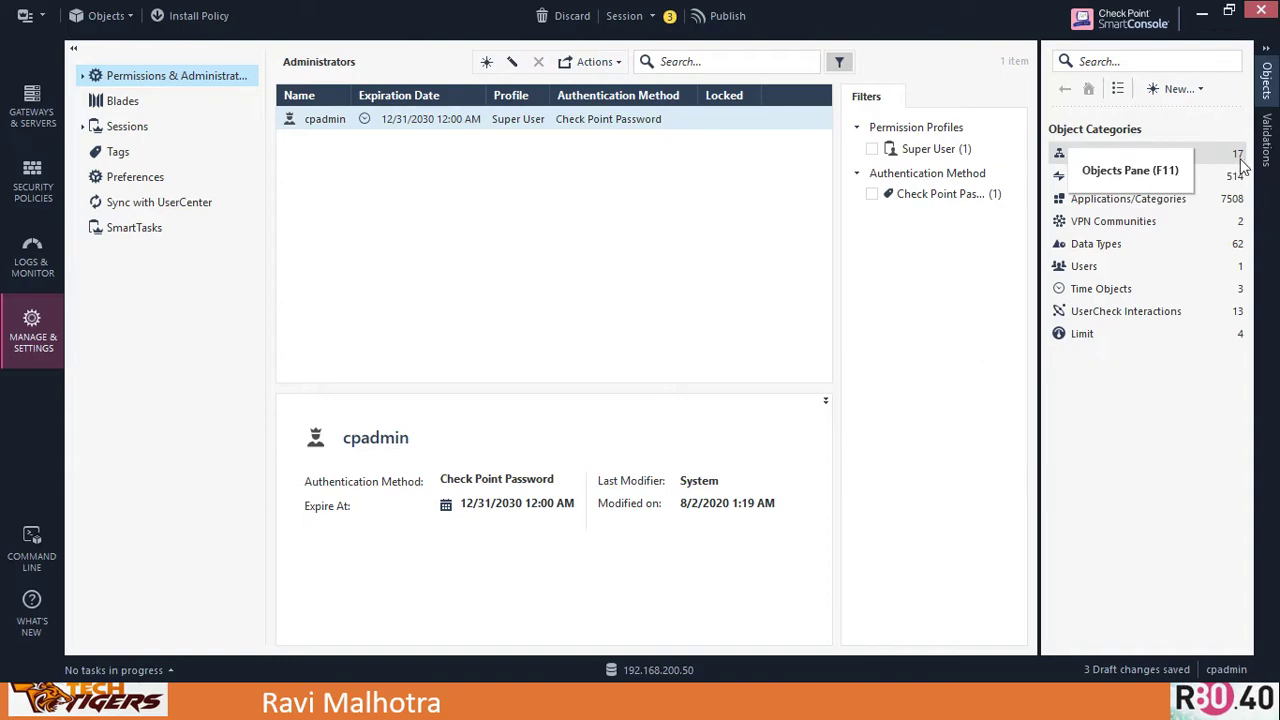
# Open the New object menu in SmartConsole's toolbar
pyautogui.click(1201, 89)
# Create a new Gateway via More > Network Object > Gateways and Servers, using Classic Mode
pyautogui.moveTo(1135, 186)
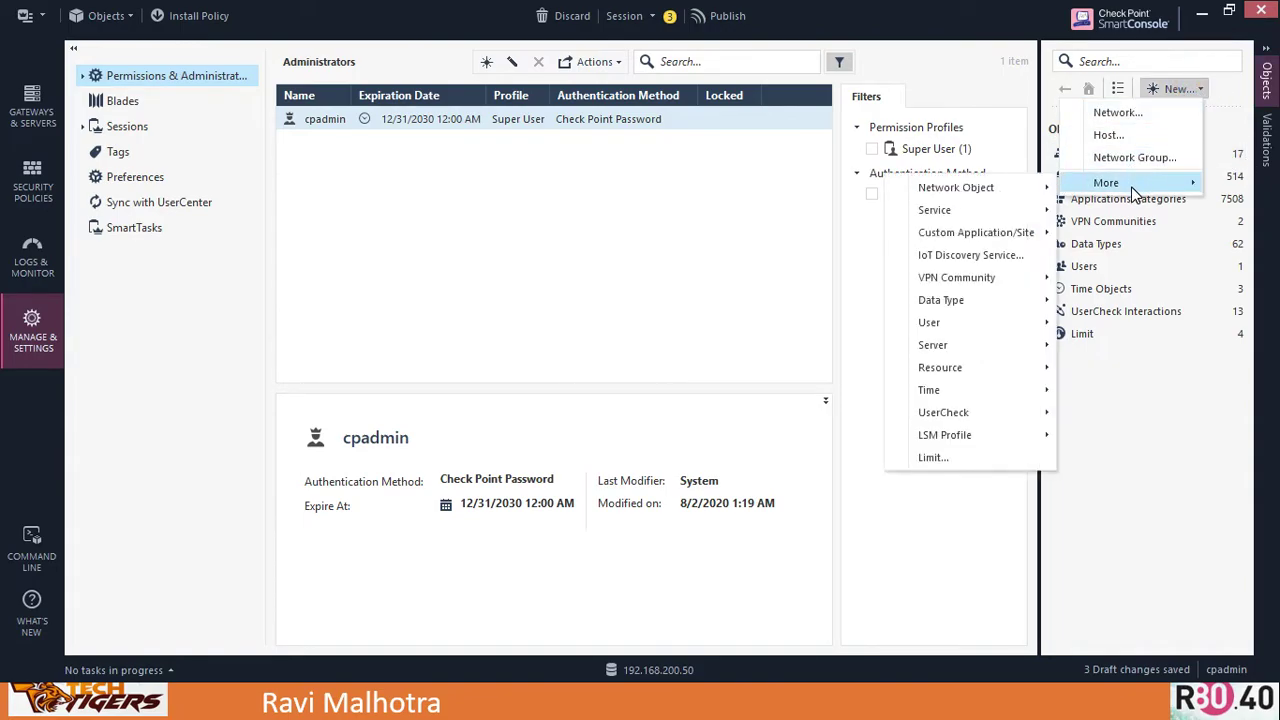
pyautogui.moveTo(1040, 193)
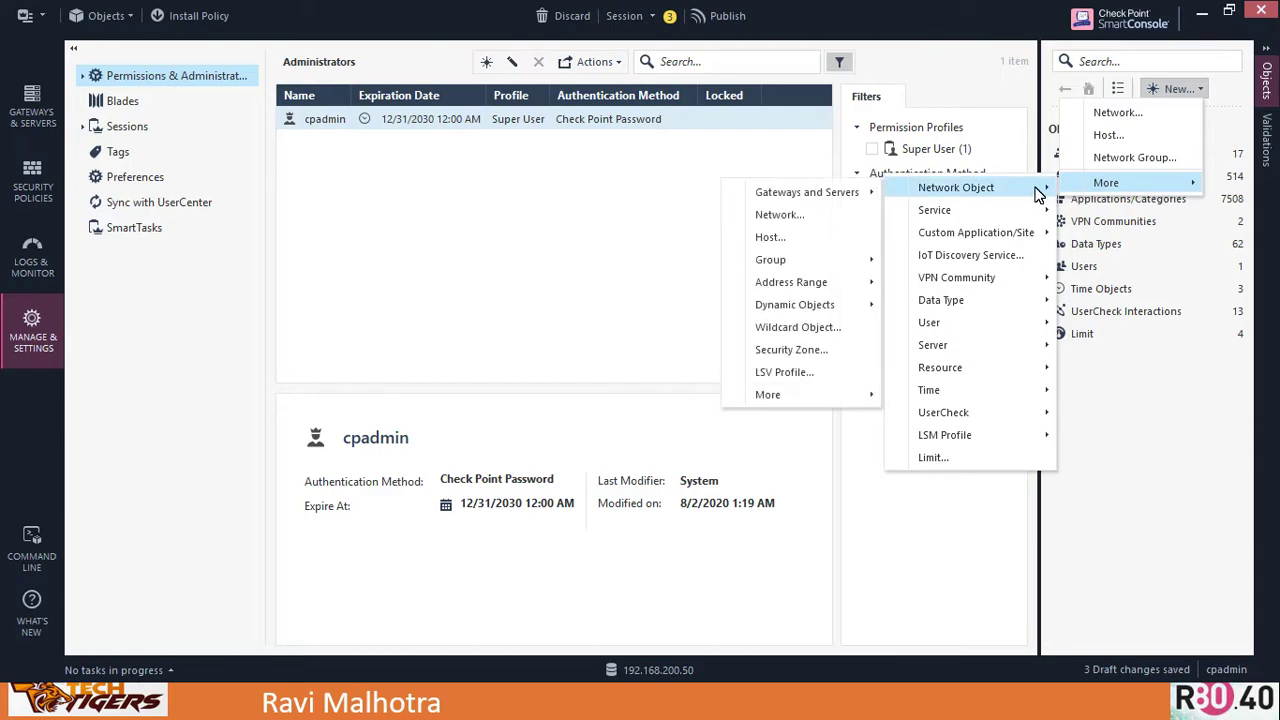
pyautogui.moveTo(830, 200)
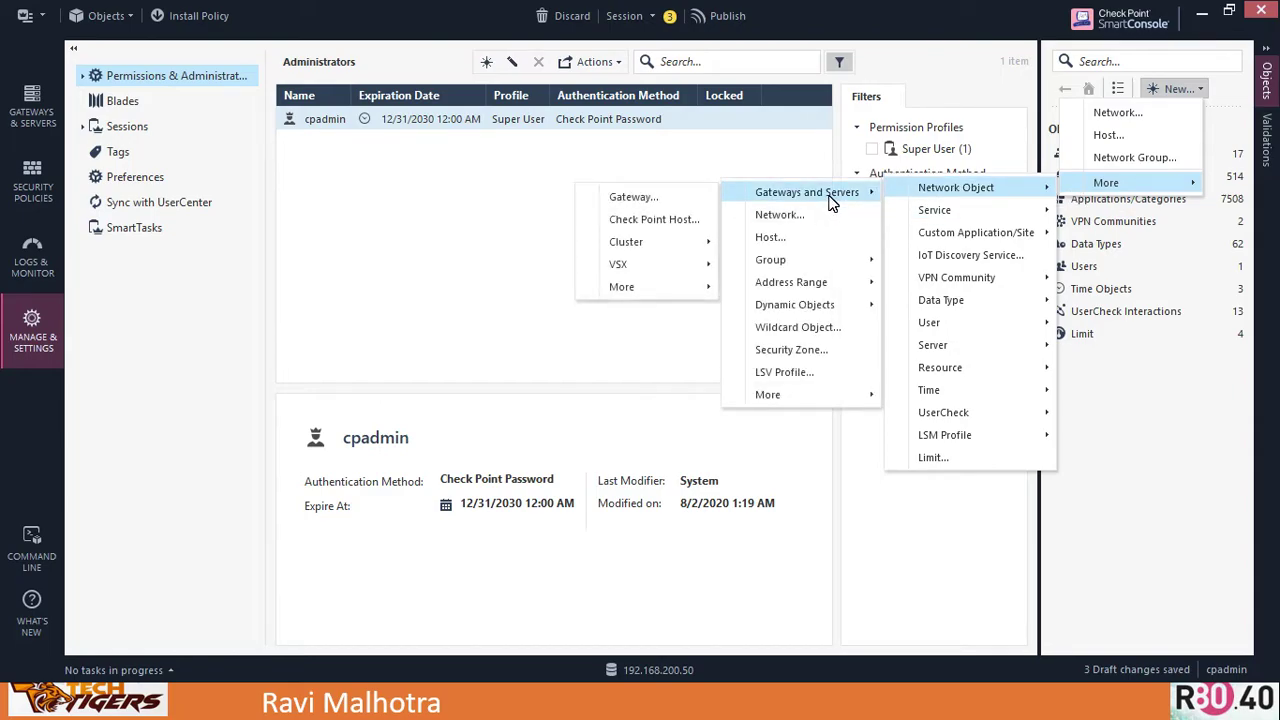
pyautogui.click(658, 200)
pyautogui.click(687, 330)
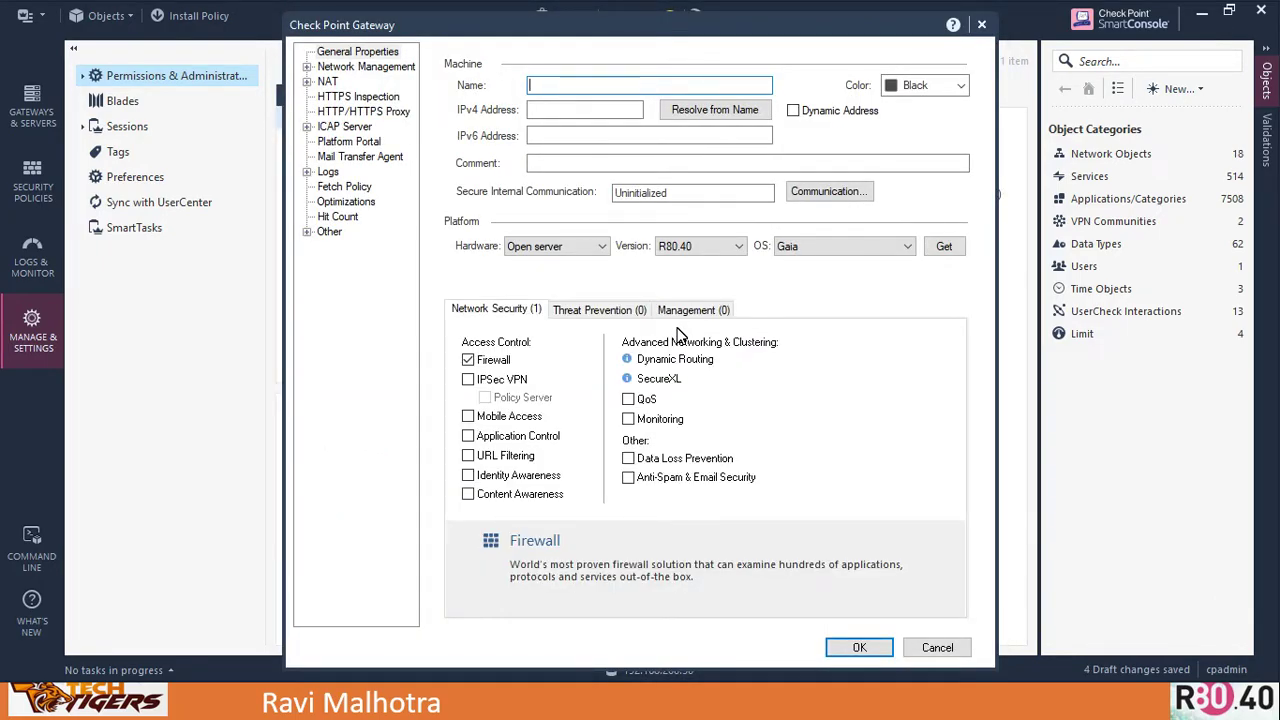
# Name the gateway CP-TTA-GW-R80.40, color Olive, IPv4 192.168.70.100, comment 'this is gateway for internet traffic in the HO'
pyautogui.write('CP-TTA-GW-R80.40')
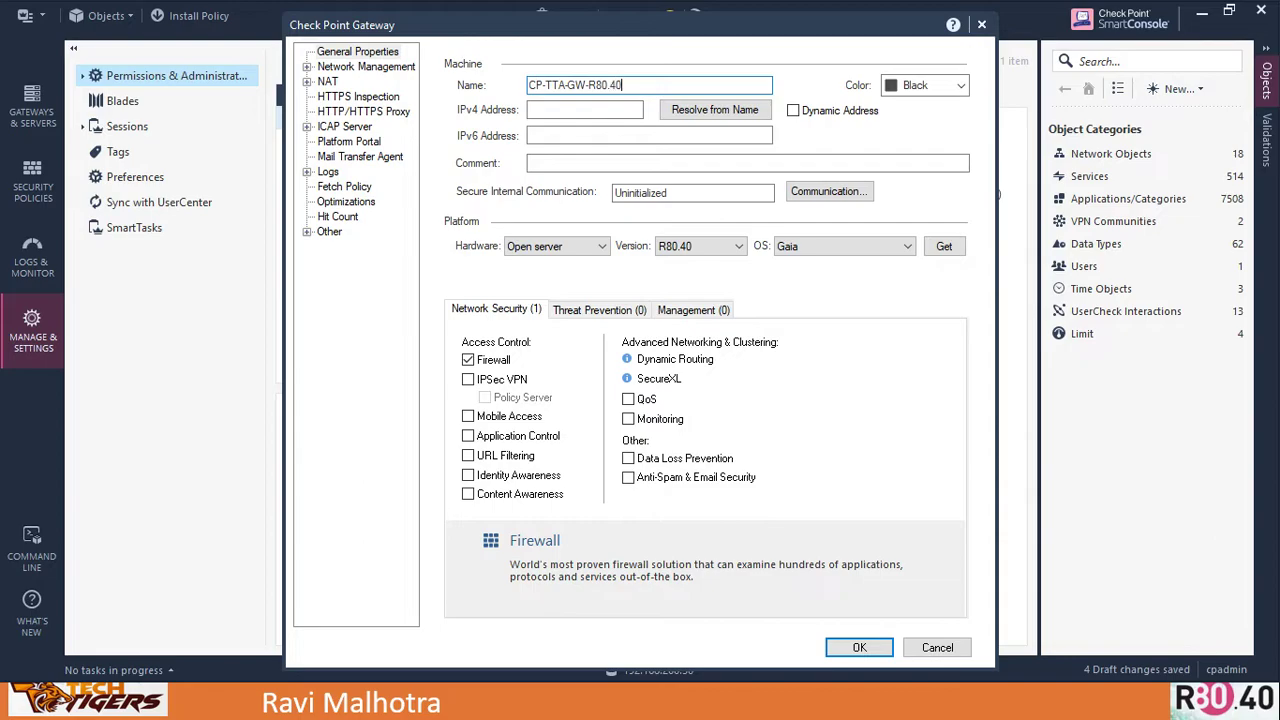
pyautogui.press('Tab')
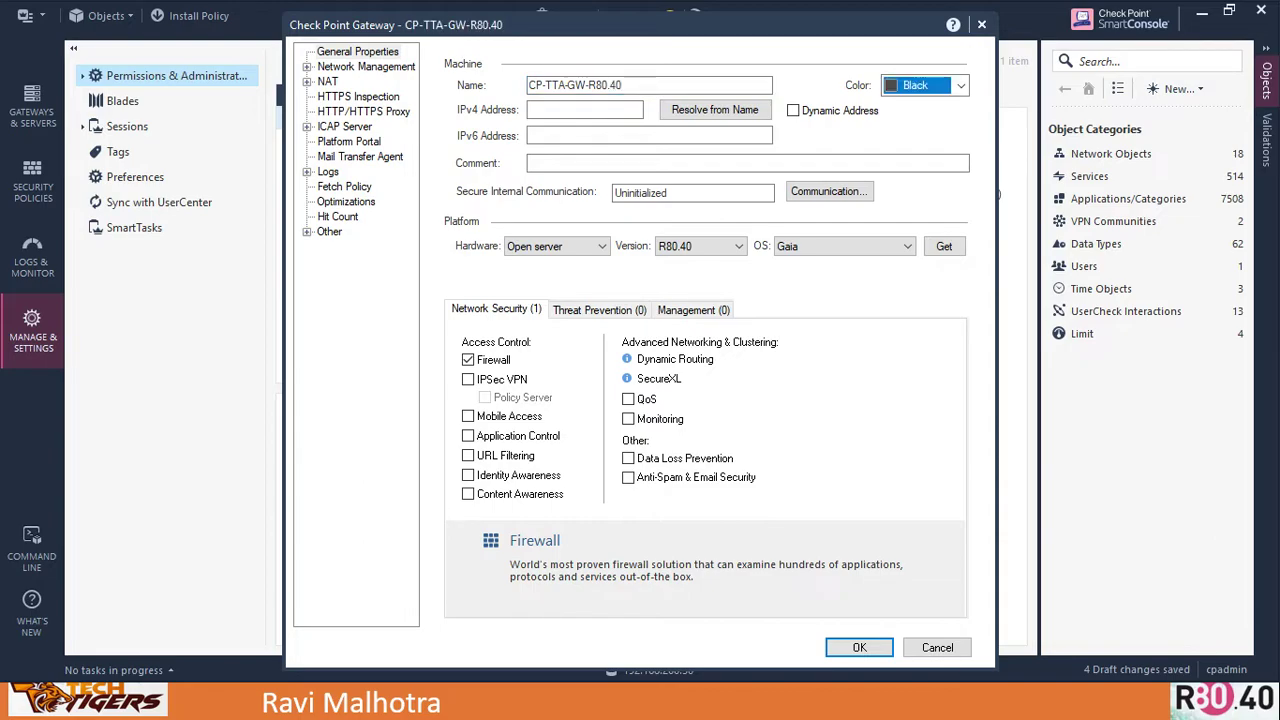
pyautogui.press('o')
pyautogui.press('Tab')
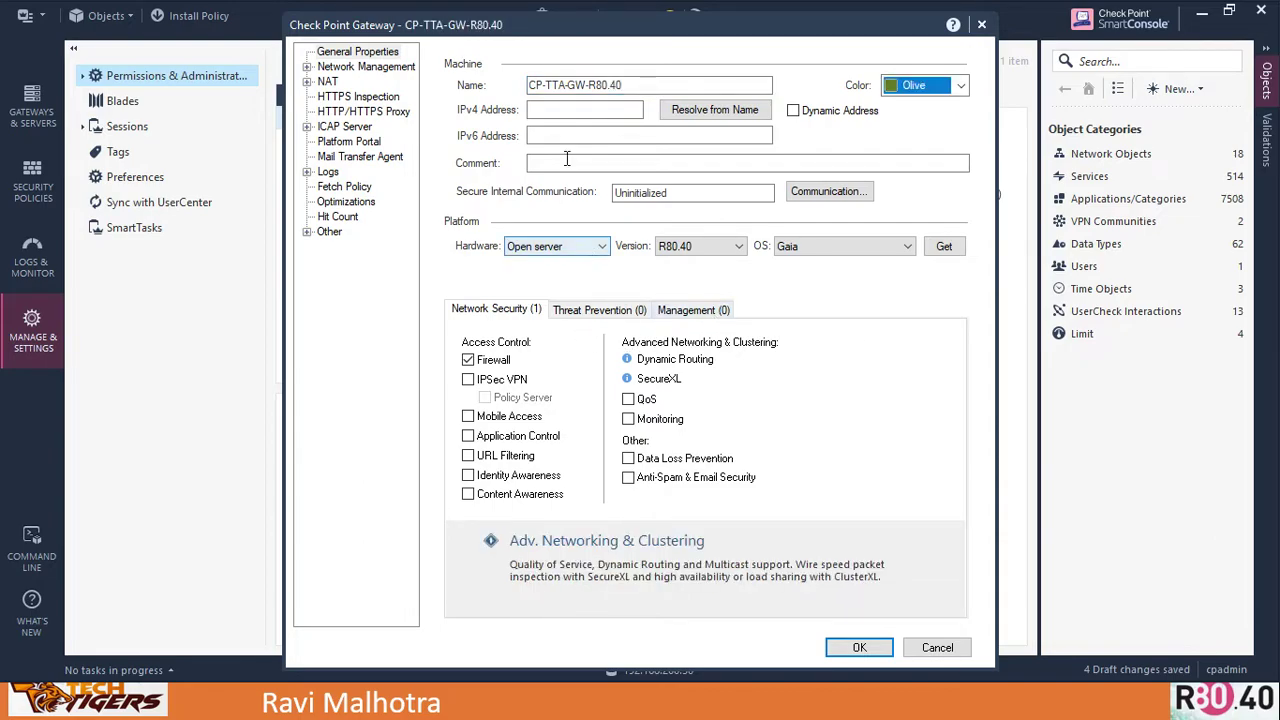
pyautogui.click(585, 110)
pyautogui.write('1')
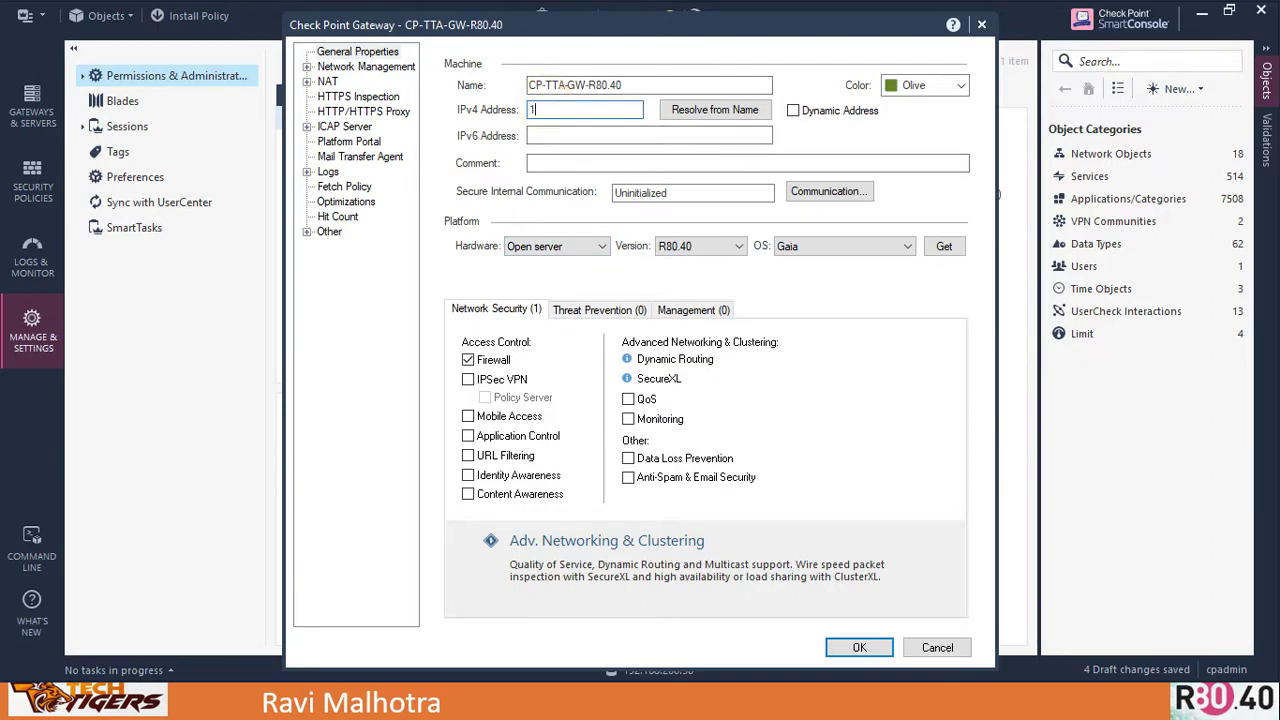
pyautogui.write('92.168.70.100')
pyautogui.press('Tab')
pyautogui.press('Tab')
pyautogui.press('Tab')
pyautogui.press('Tab')
pyautogui.press('Tab')
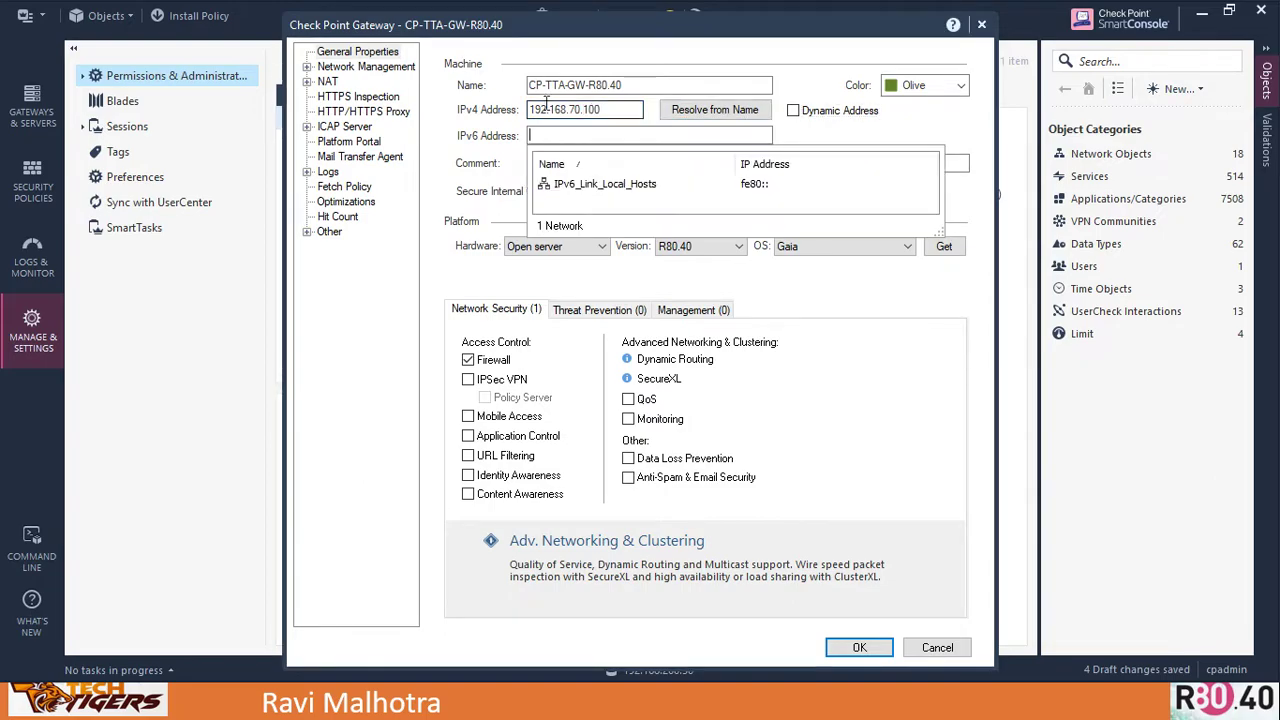
pyautogui.click(560, 162)
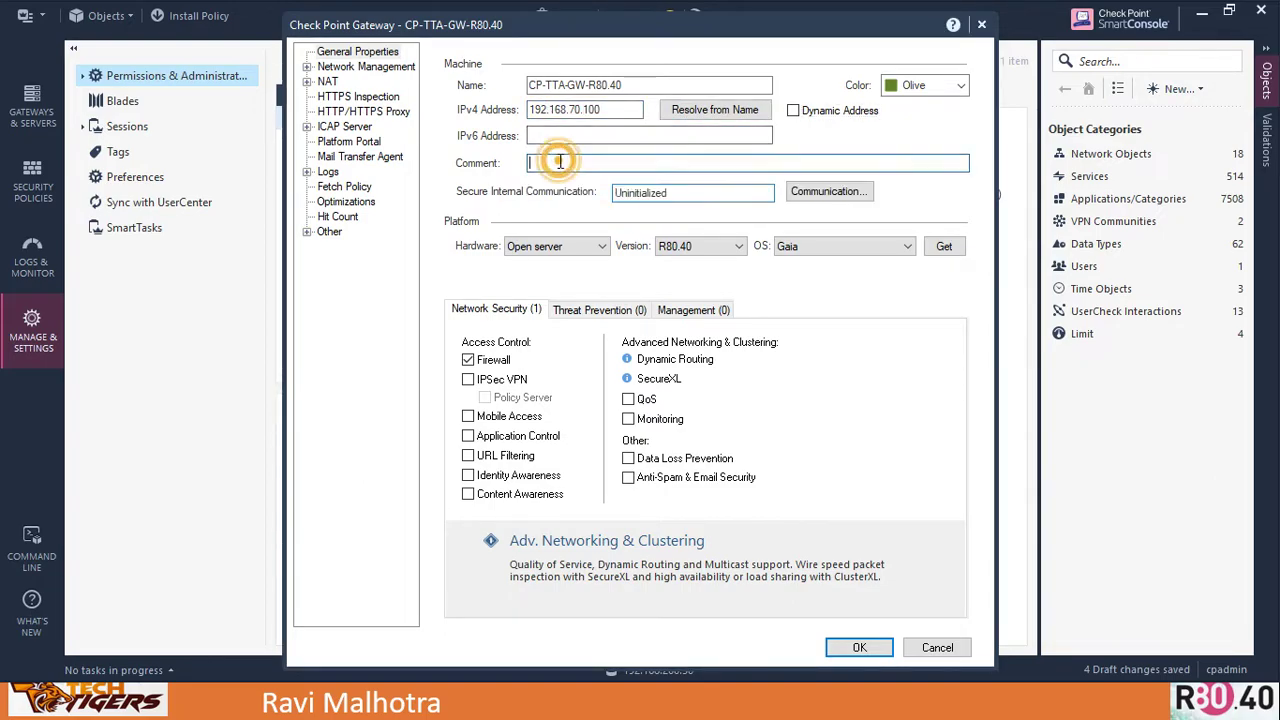
pyautogui.write('this is ')
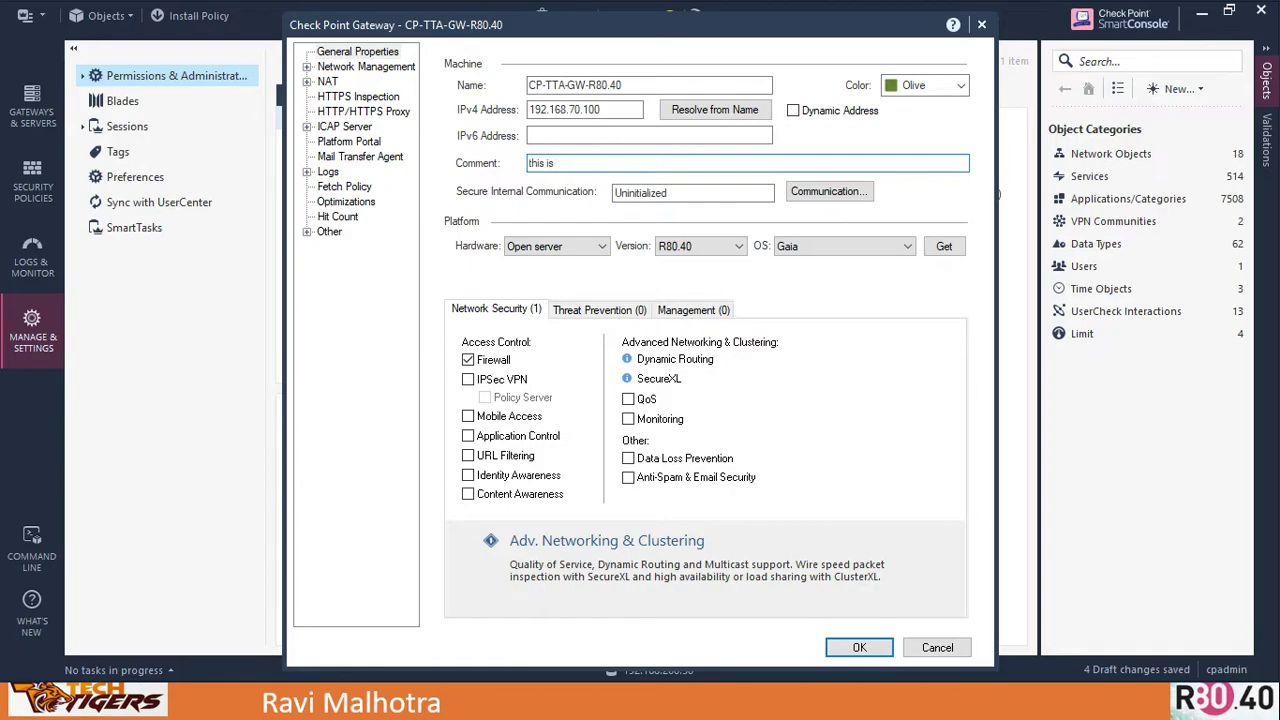
pyautogui.write('gateway for internet traffic ')
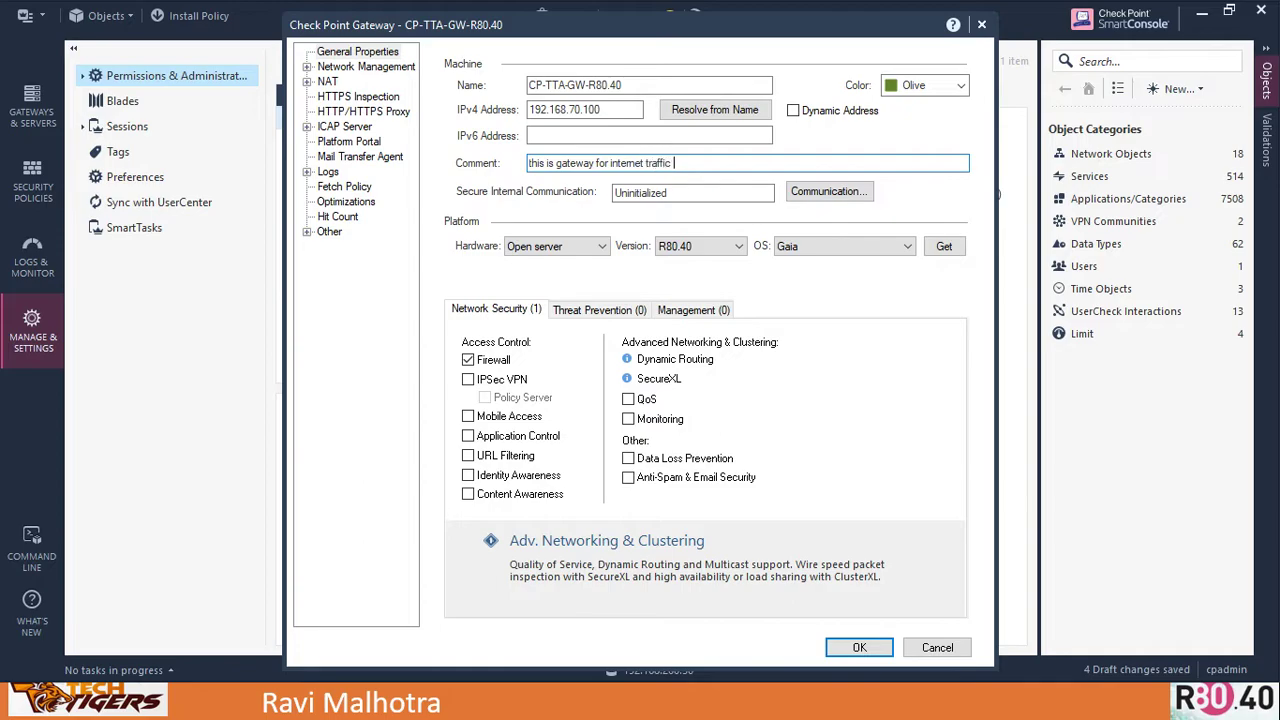
pyautogui.write('in the HO')
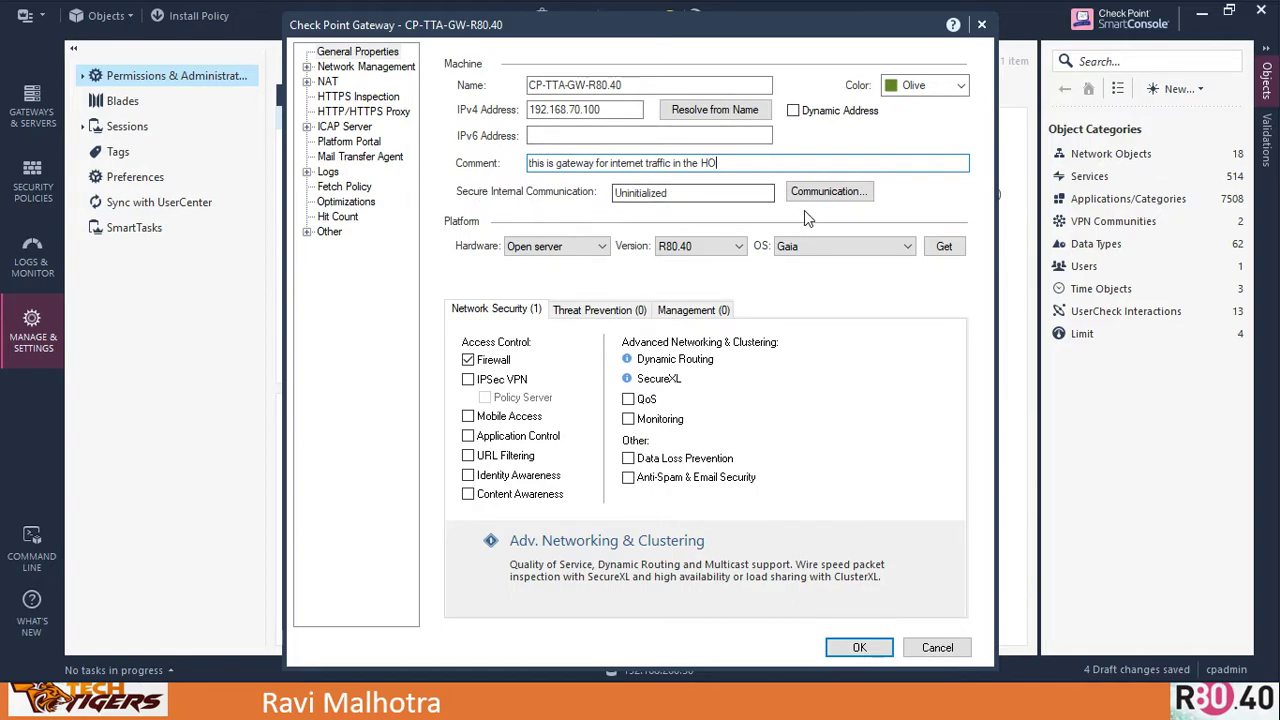
pyautogui.click(823, 192)
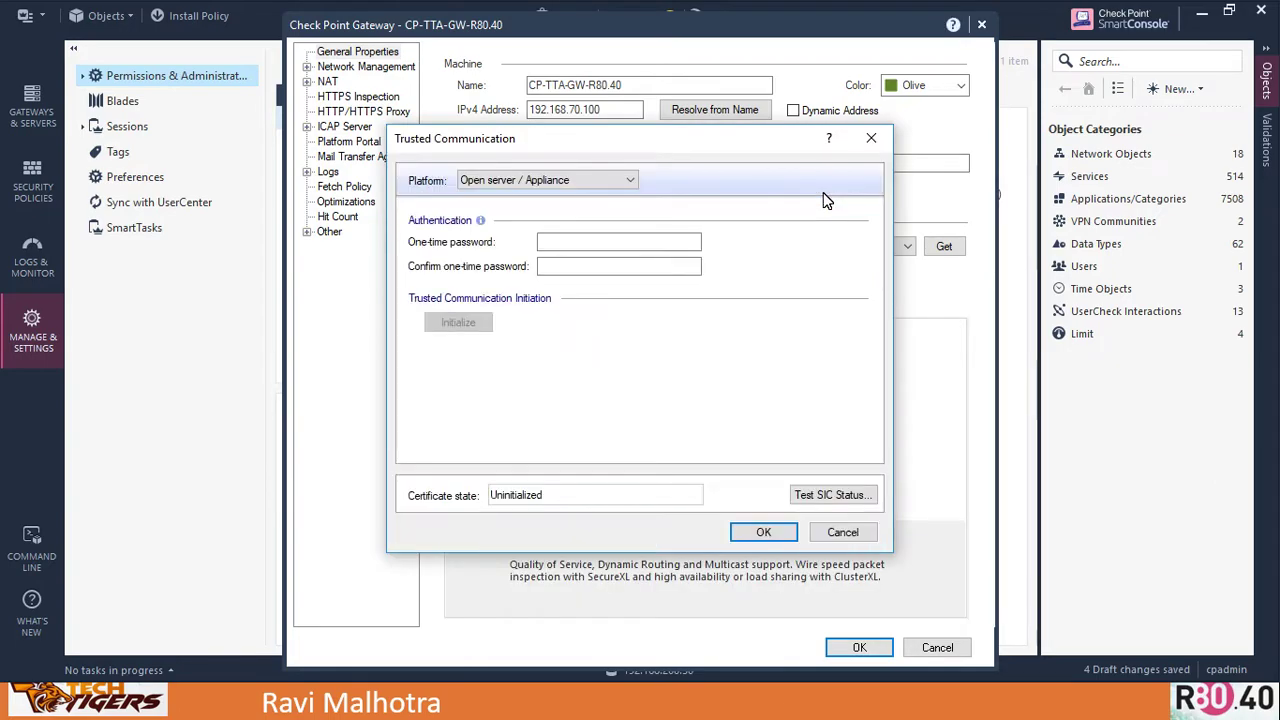
# Enter and confirm the one-time SIC password, initialize trust, and accept to retrieve the topology
pyautogui.click(623, 241)
pyautogui.write('12345')
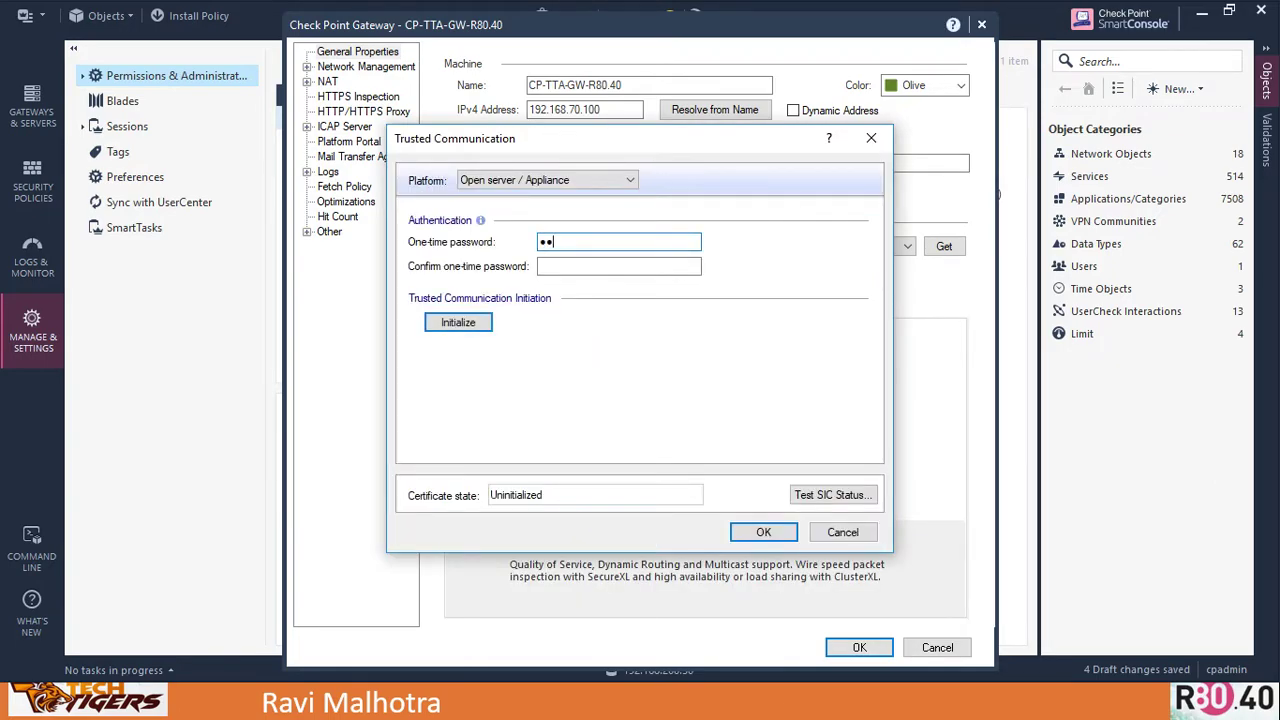
pyautogui.write('6789')
pyautogui.click(619, 266)
pyautogui.write('1234')
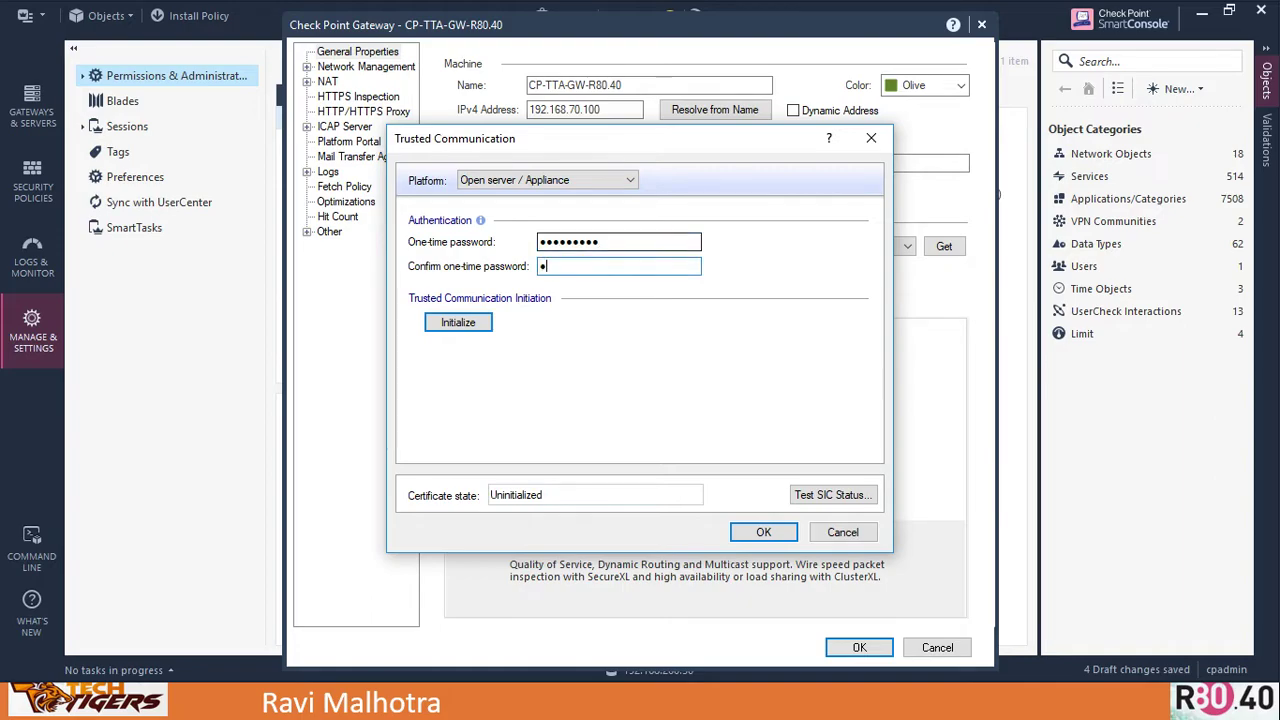
pyautogui.write('56789')
pyautogui.click(455, 324)
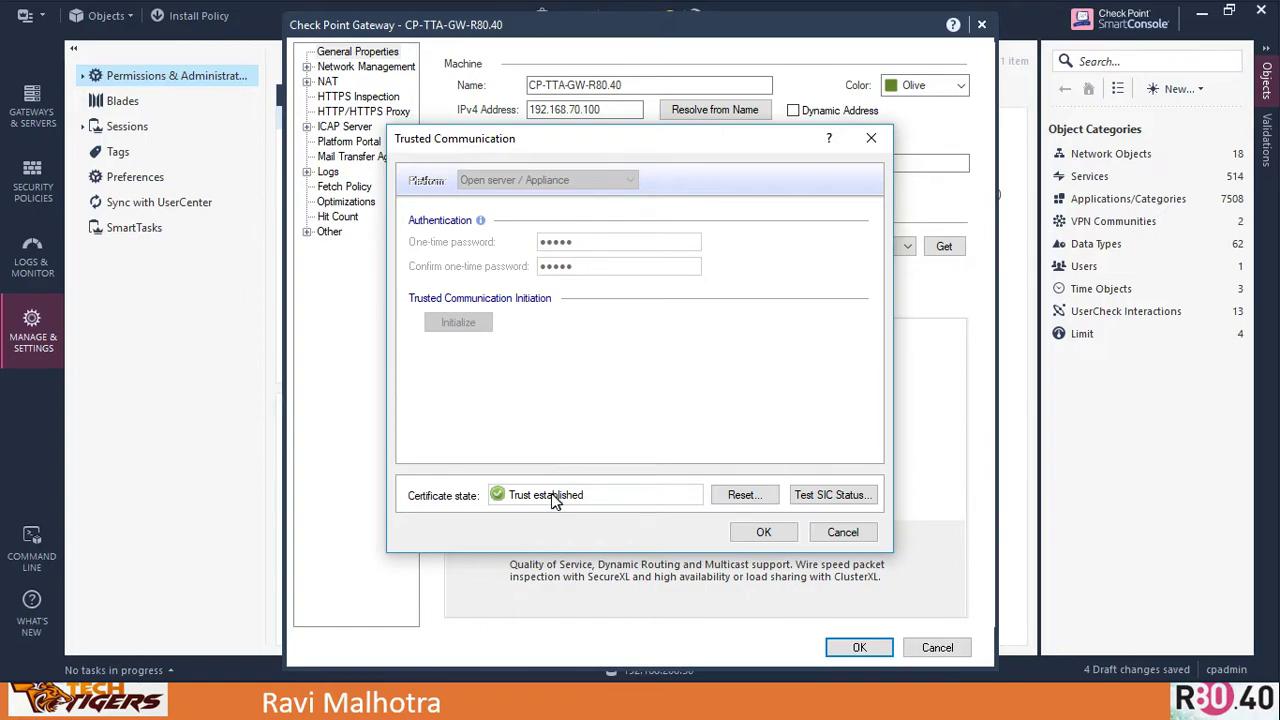
pyautogui.click(765, 534)
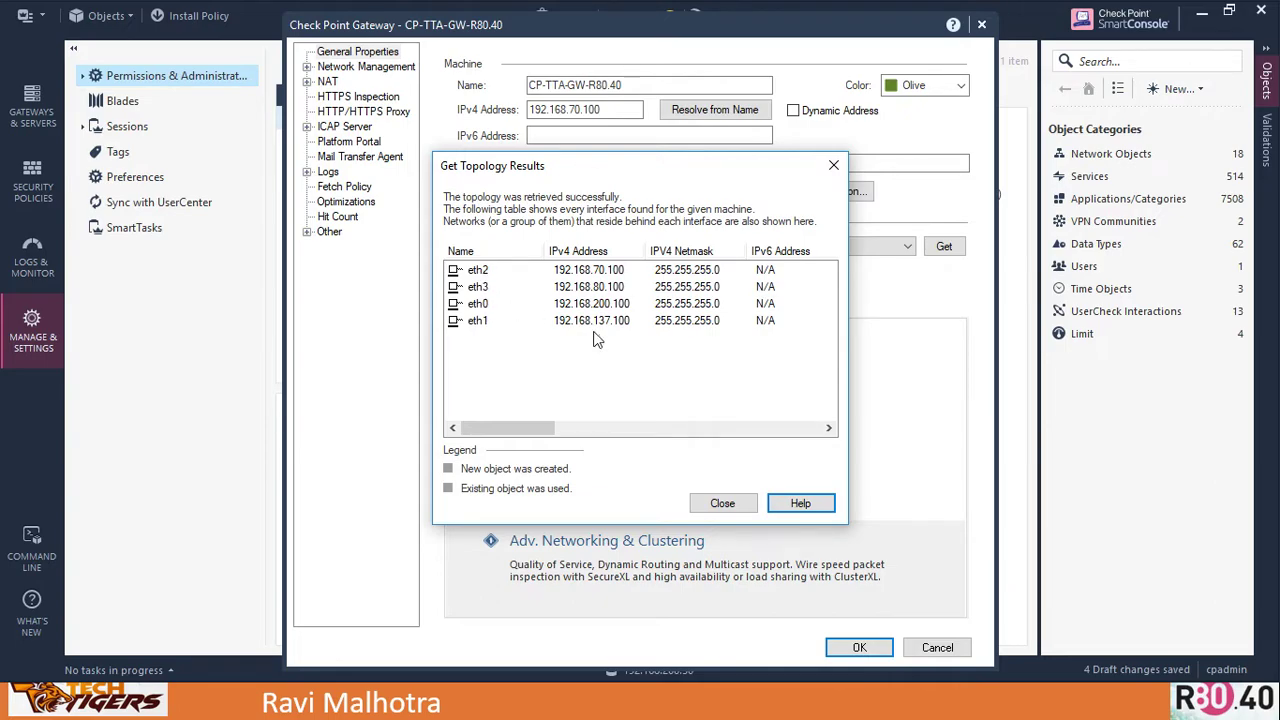
# Close the topology results, save the CP-TTA-GW-R80.40 gateway and acknowledge the internal CA certificate warning
pyautogui.click(731, 500)
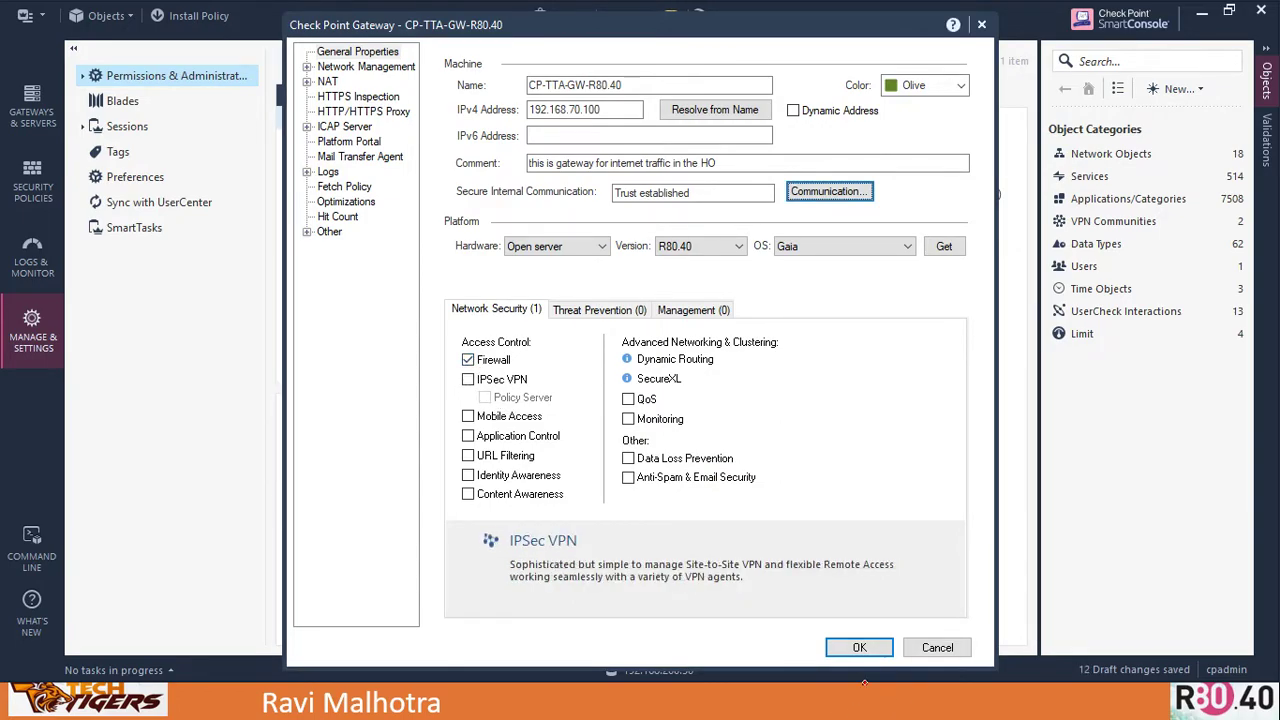
pyautogui.click(862, 648)
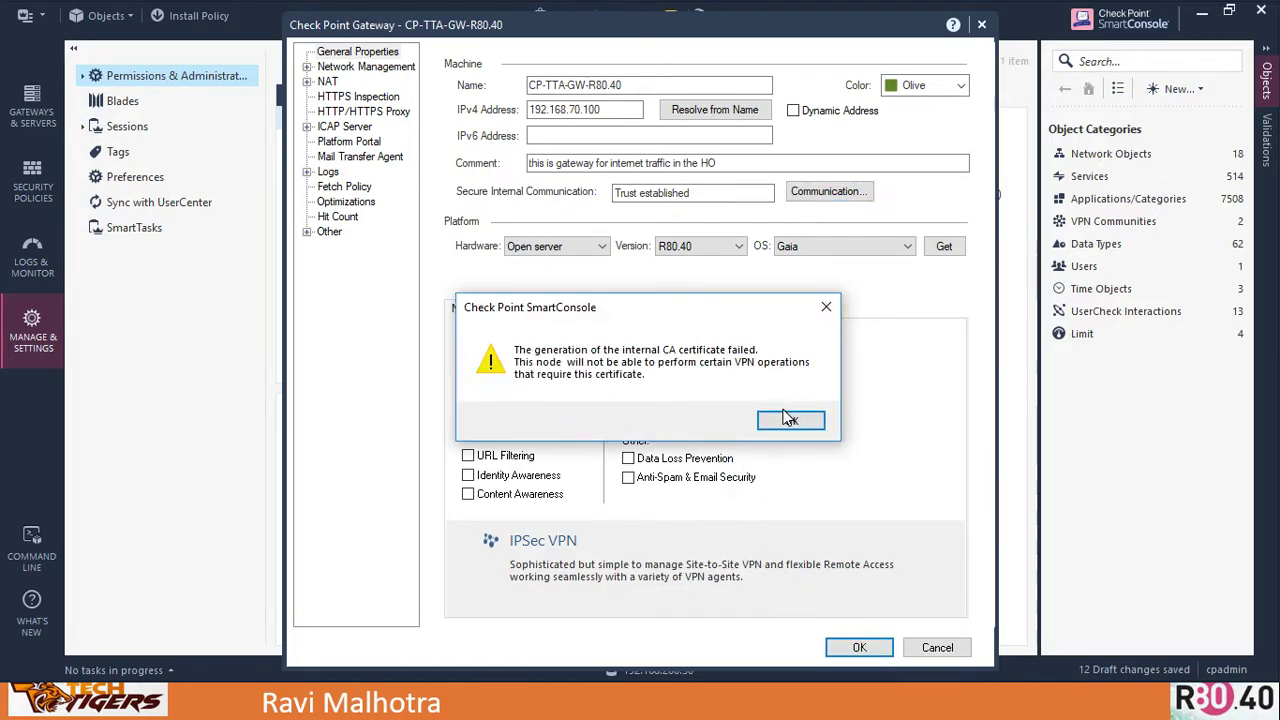
pyautogui.click(790, 422)
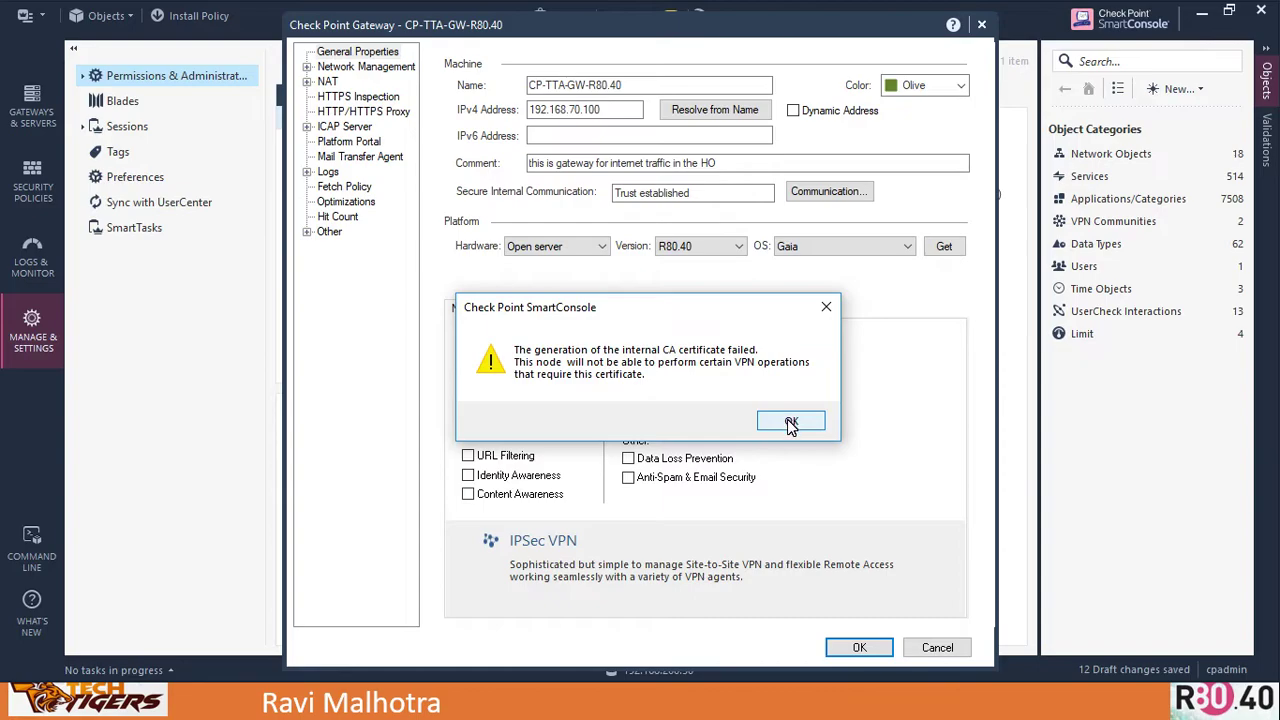
pyautogui.click(790, 422)
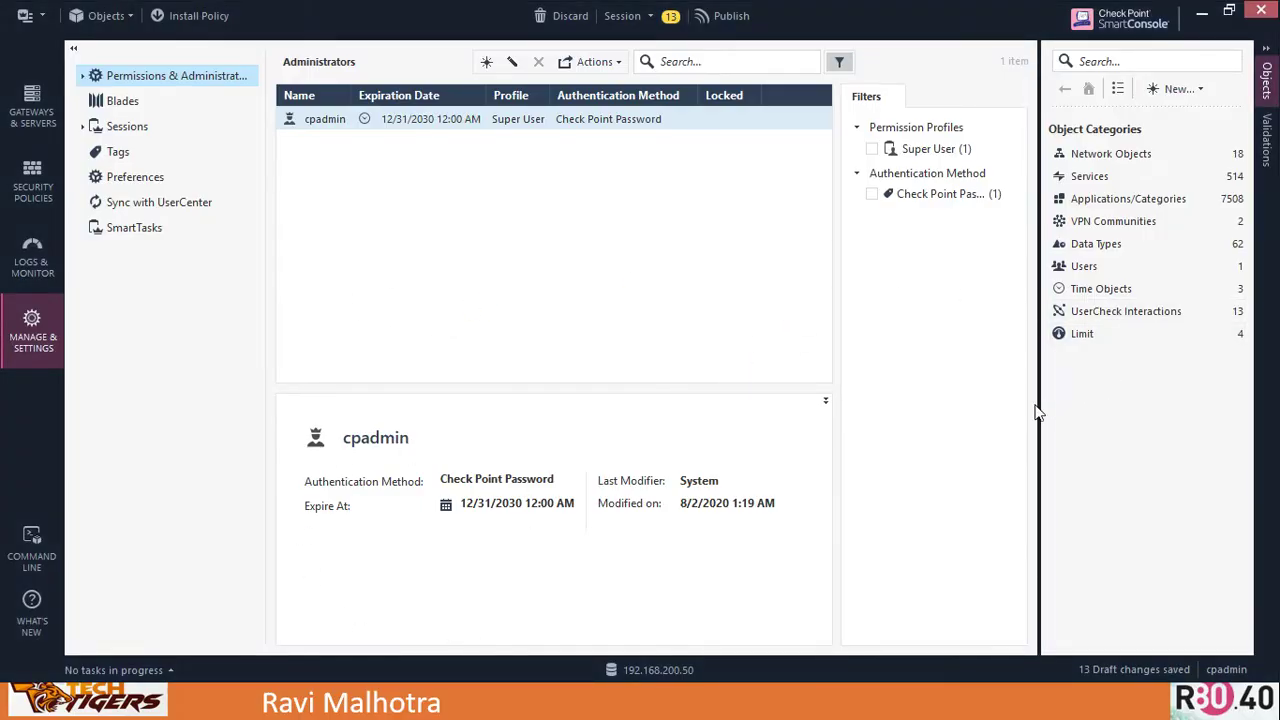
# Switch to the TTA-Gateway-R80.40 virtual machine console and run cpconfig
pyautogui.hotkey('alt', 'Tab')
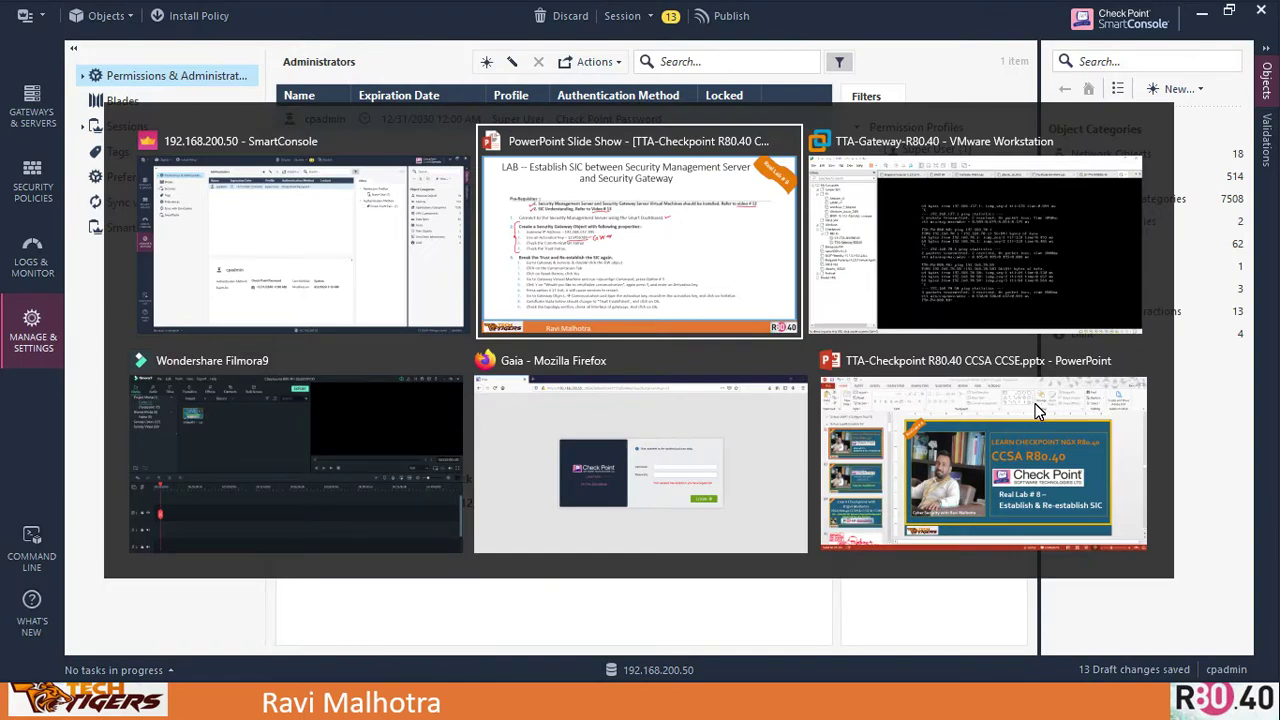
pyautogui.hotkey('alt', 'Tab')
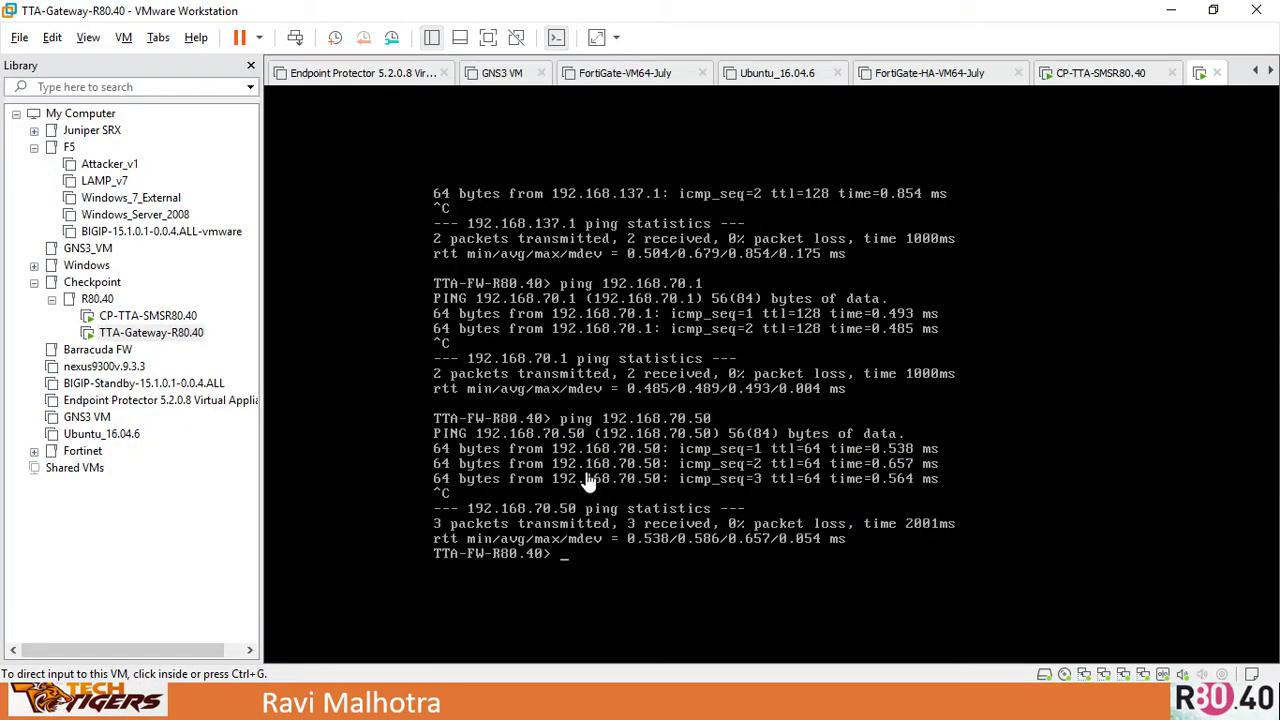
pyautogui.click(165, 336)
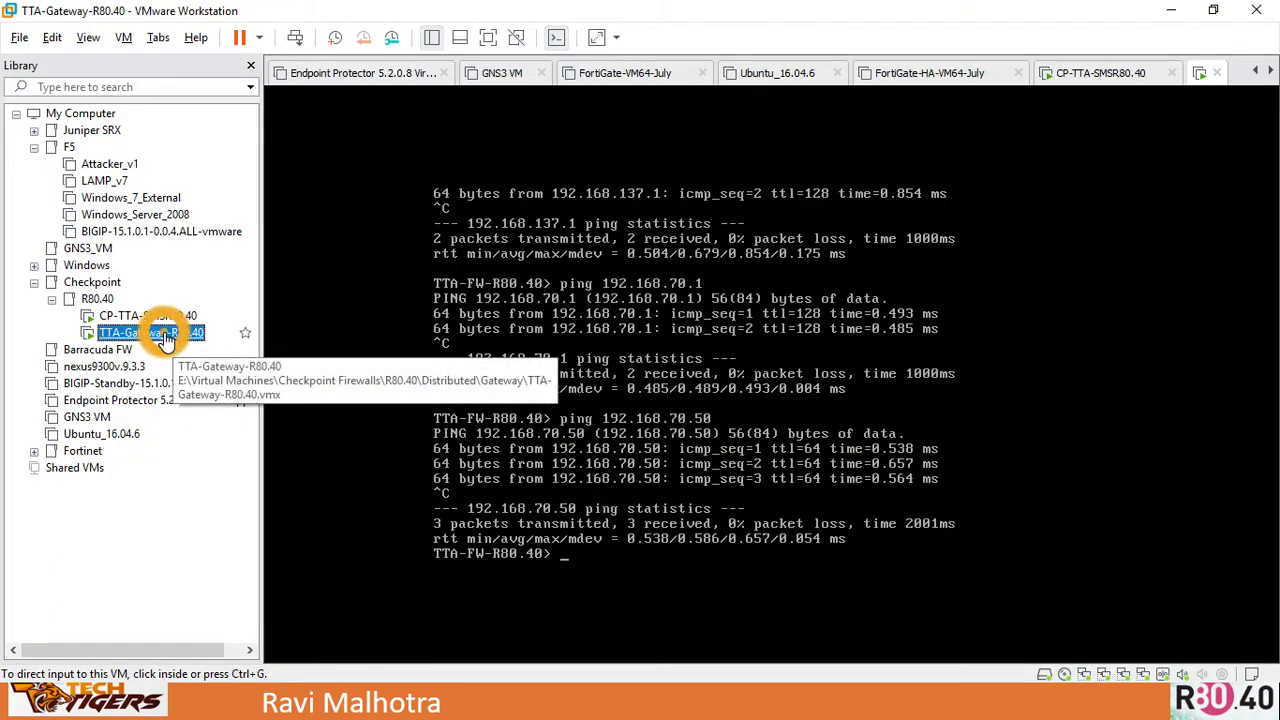
pyautogui.click(706, 384)
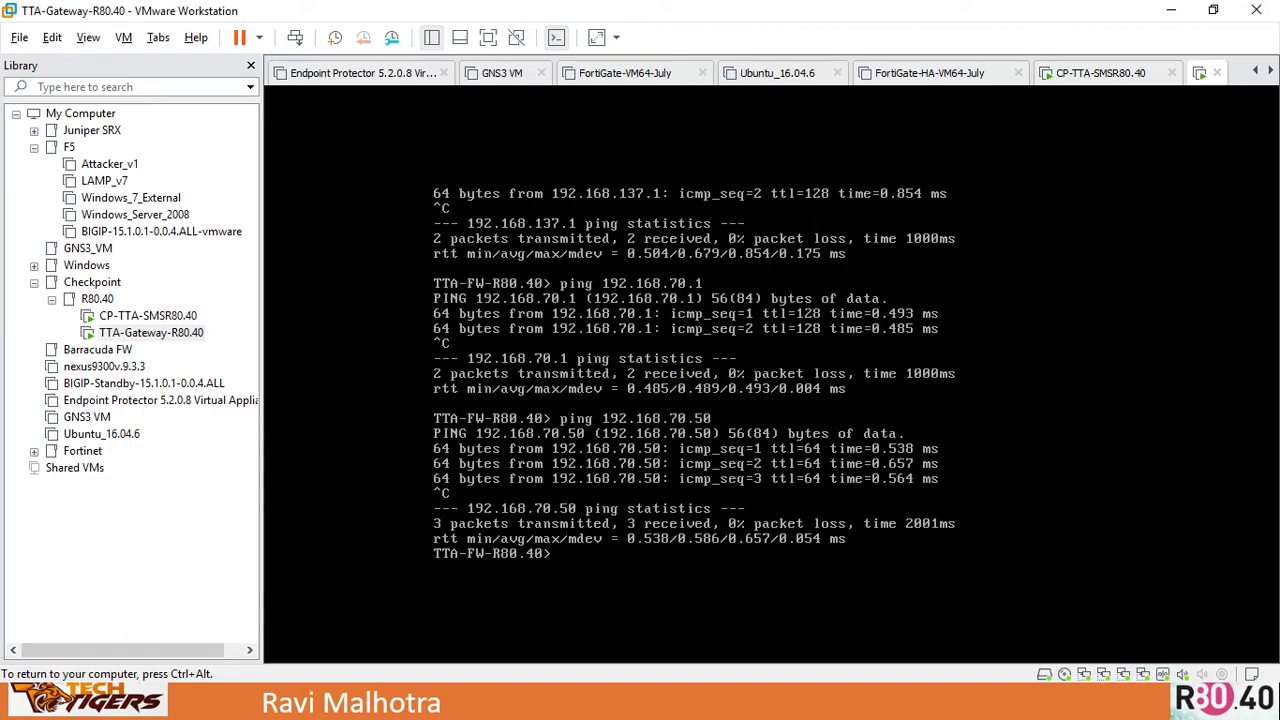
pyautogui.write('cpconfig')
pyautogui.press('Return')
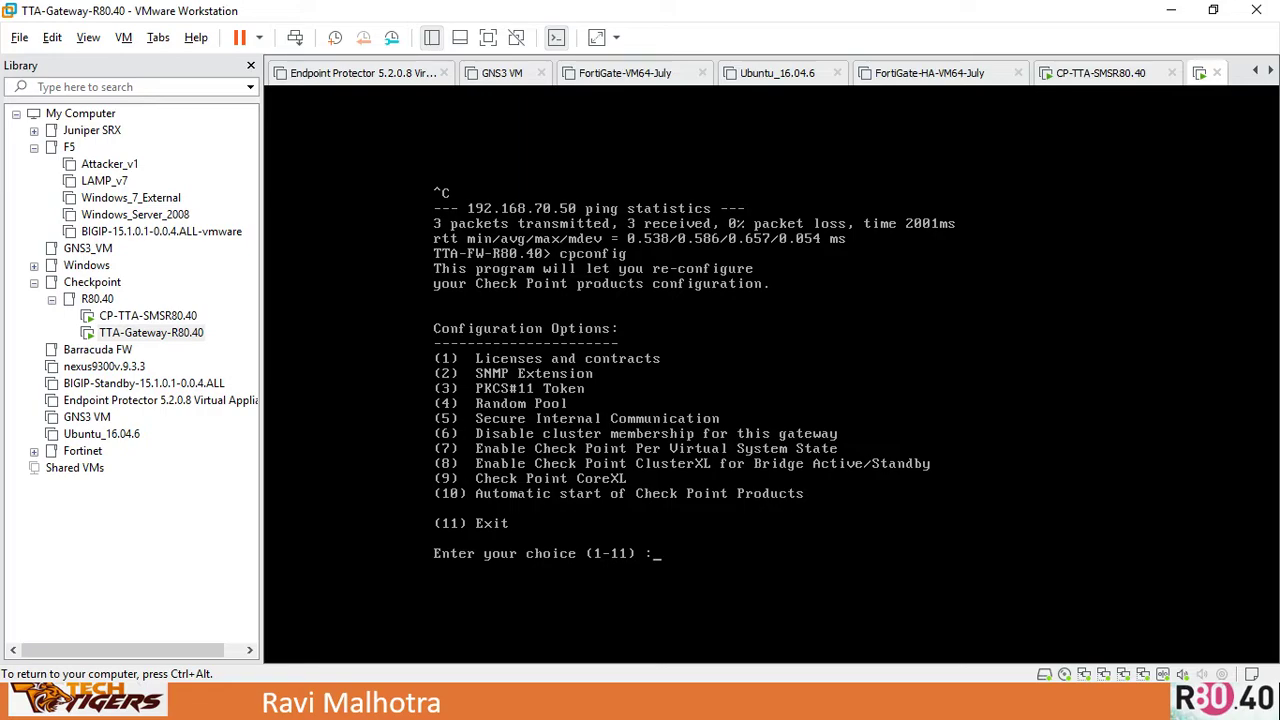
# Choose option 5 and confirm re-initializing Secure Internal Communication and stopping services
pyautogui.write('5')
pyautogui.press('Return')
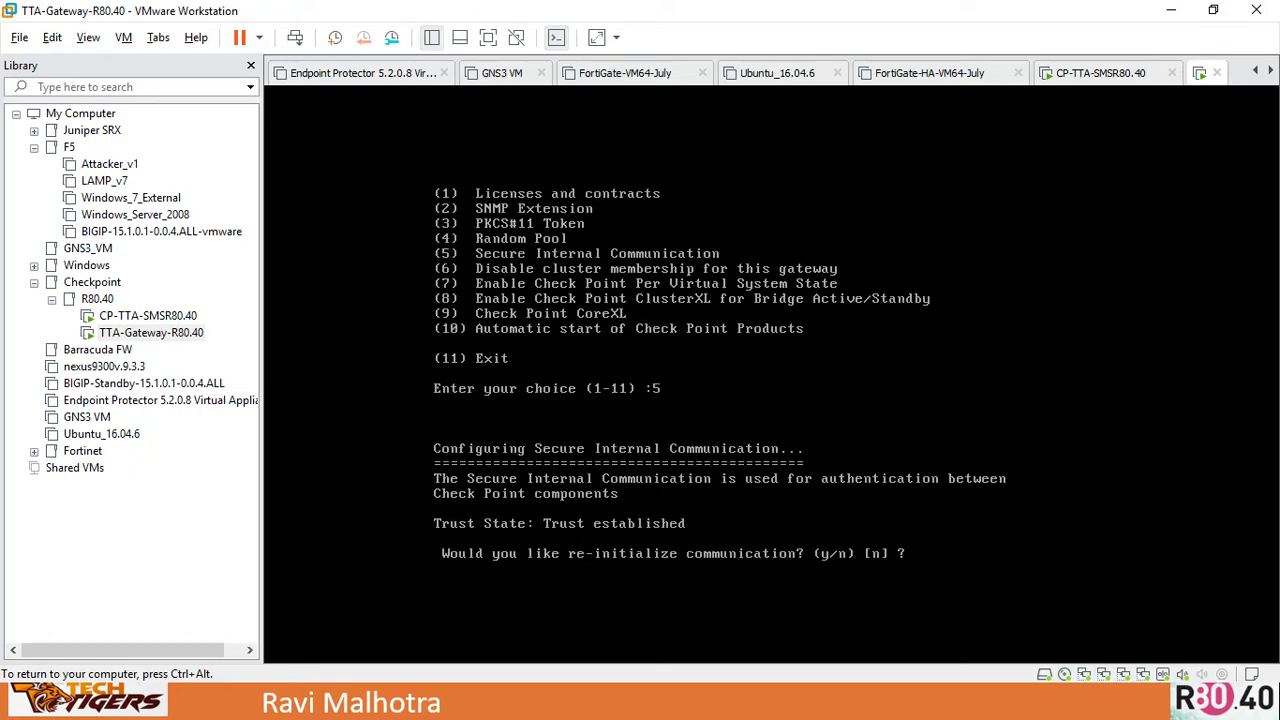
pyautogui.write('y')
pyautogui.press('Return')
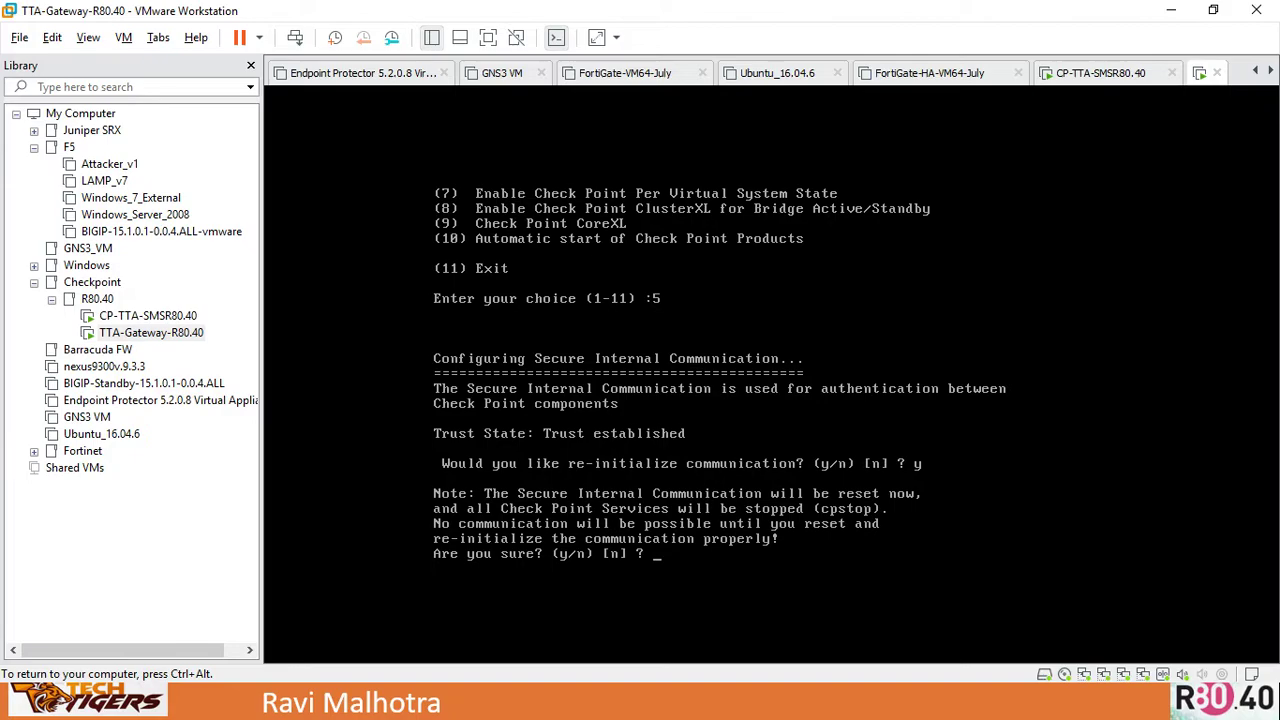
pyautogui.write('y')
pyautogui.press('Return')
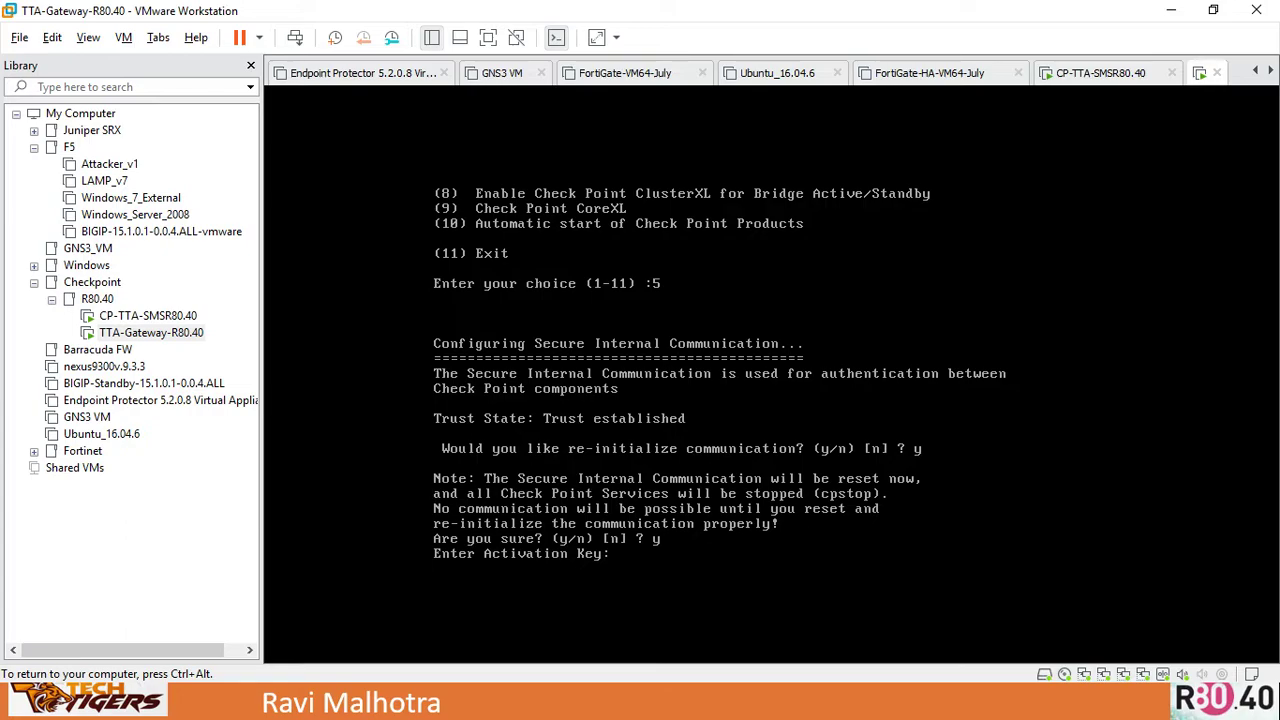
# Enter and retype the new activation key, then exit cpconfig with option 11
pyautogui.press('Return')
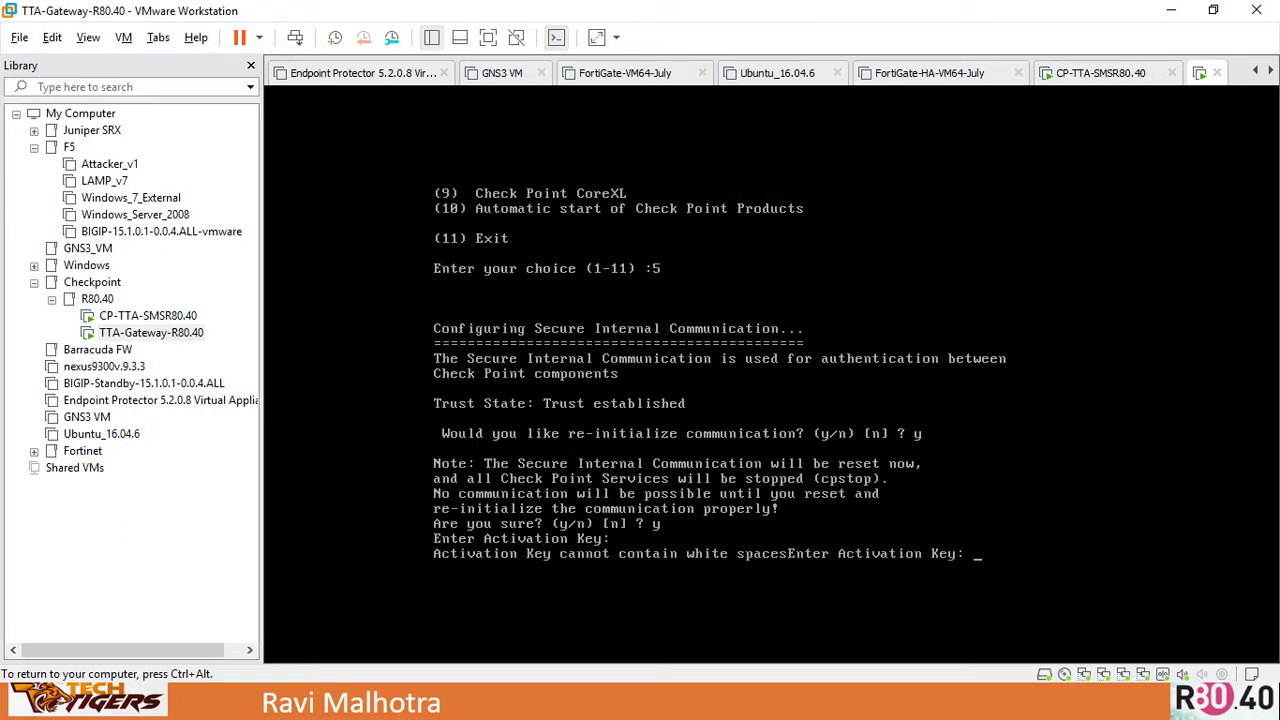
pyautogui.press('Return')
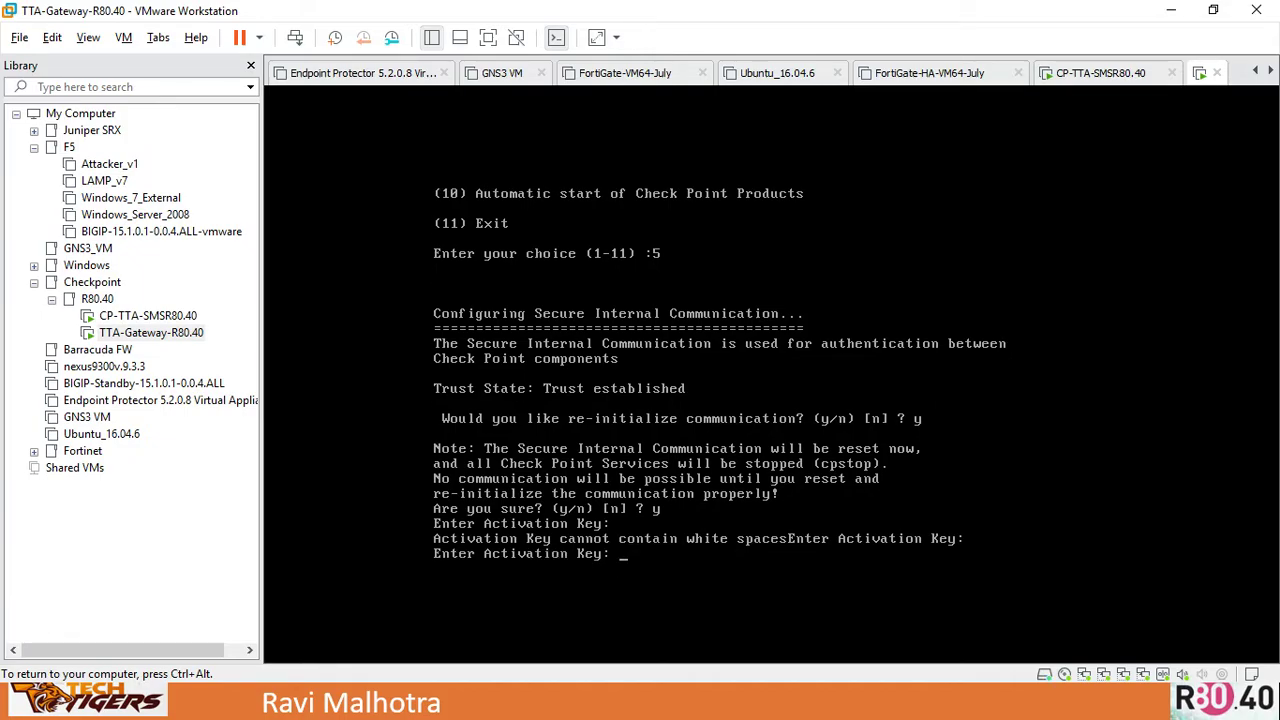
pyautogui.press('Return')
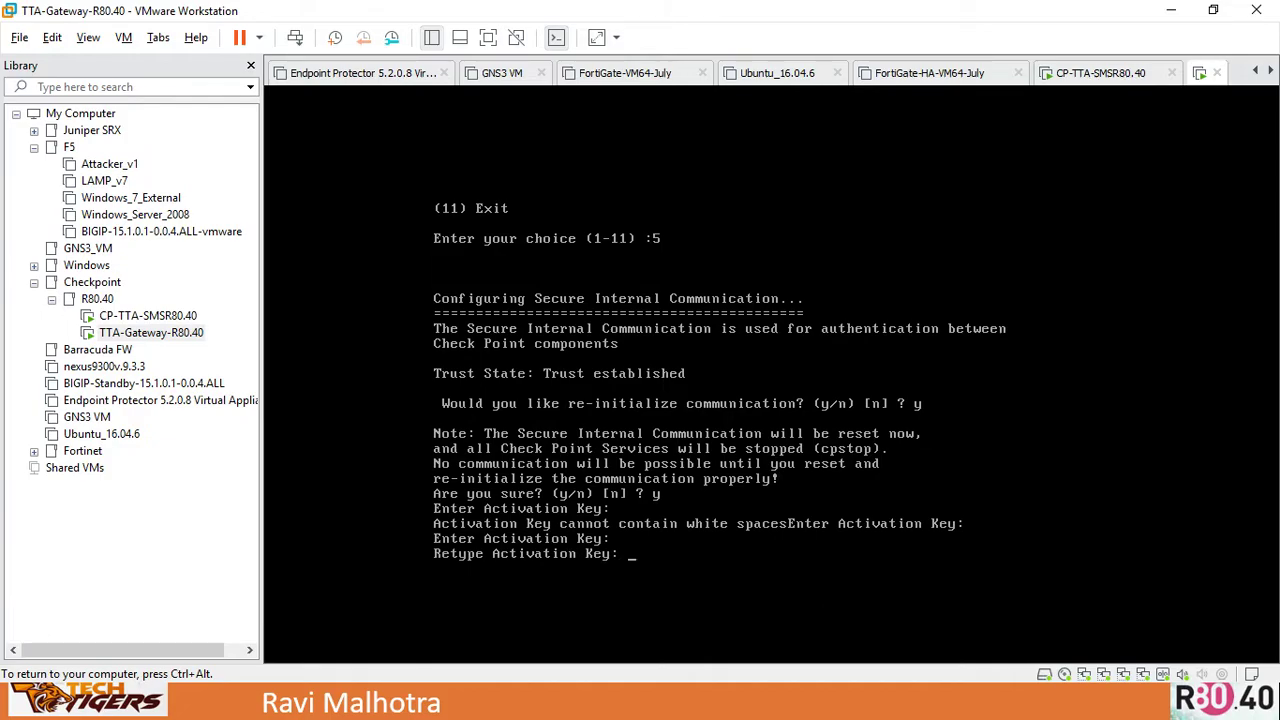
pyautogui.press('Return')
pyautogui.write('11) :11')
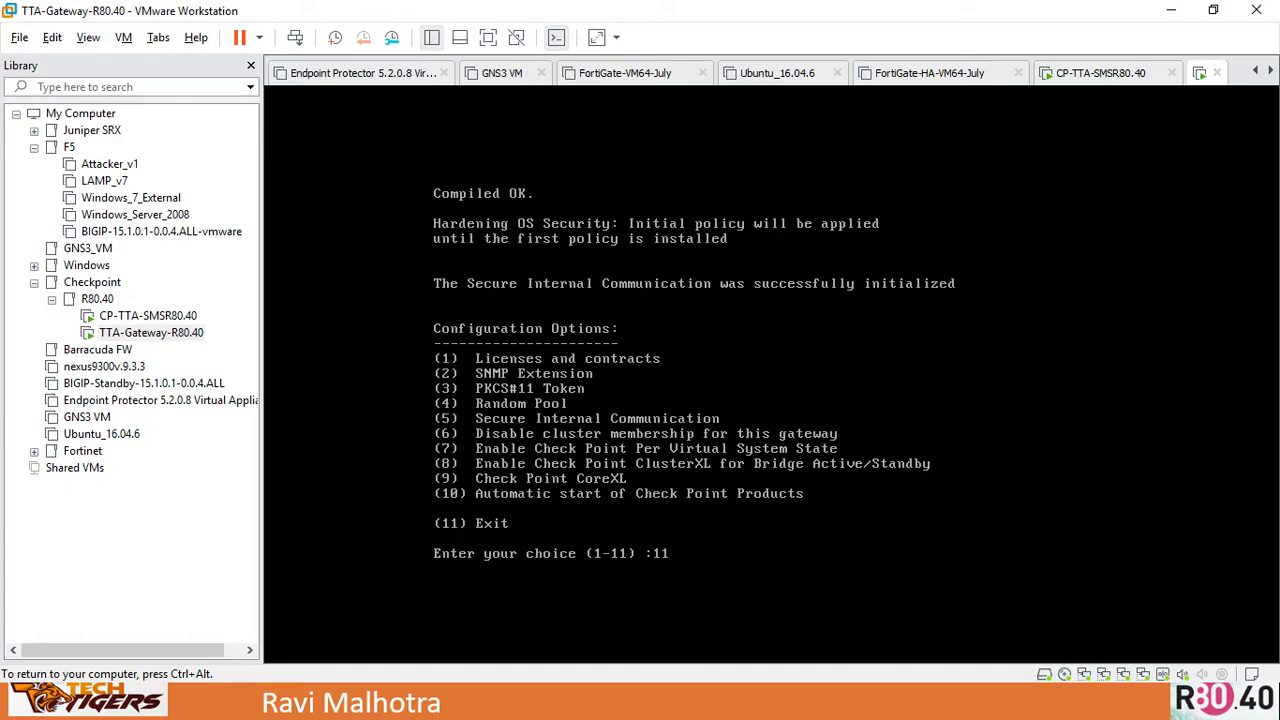
pyautogui.press('Return')
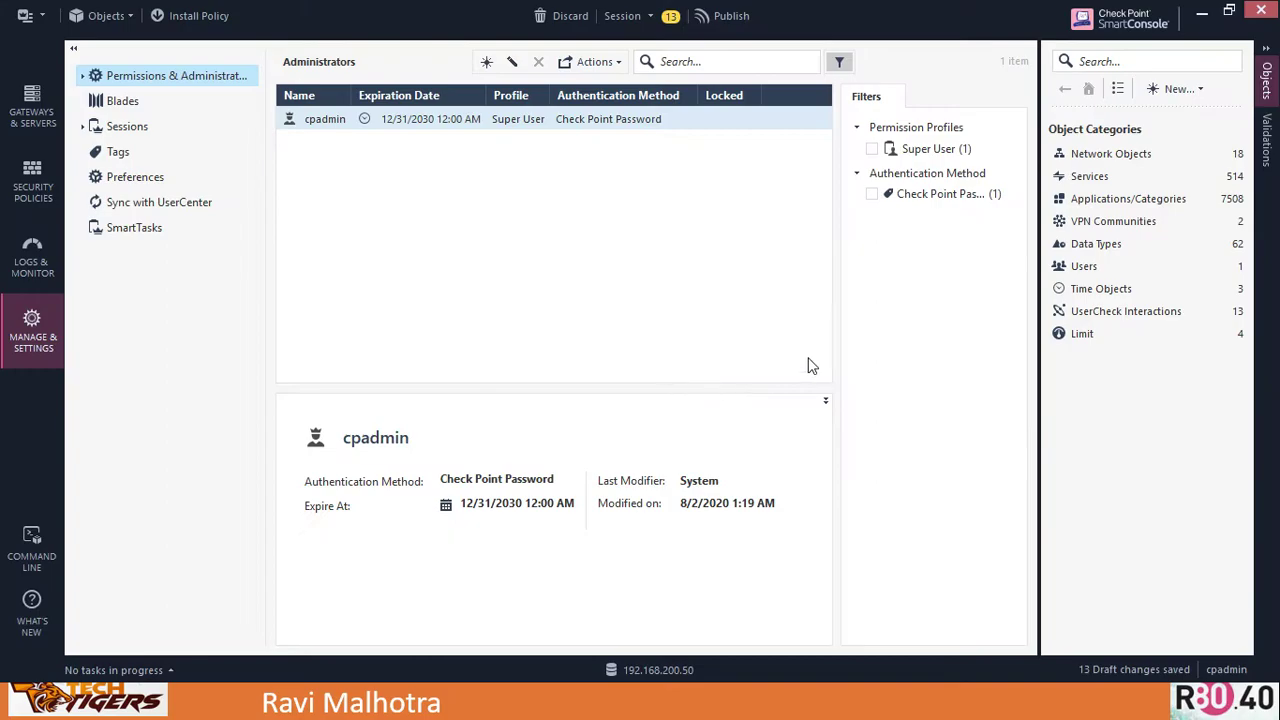
# Create a new Gateway via New > More > Network Object > Gateways and Servers, in Classic Mode
pyautogui.click(1176, 89)
pyautogui.click(1125, 184)
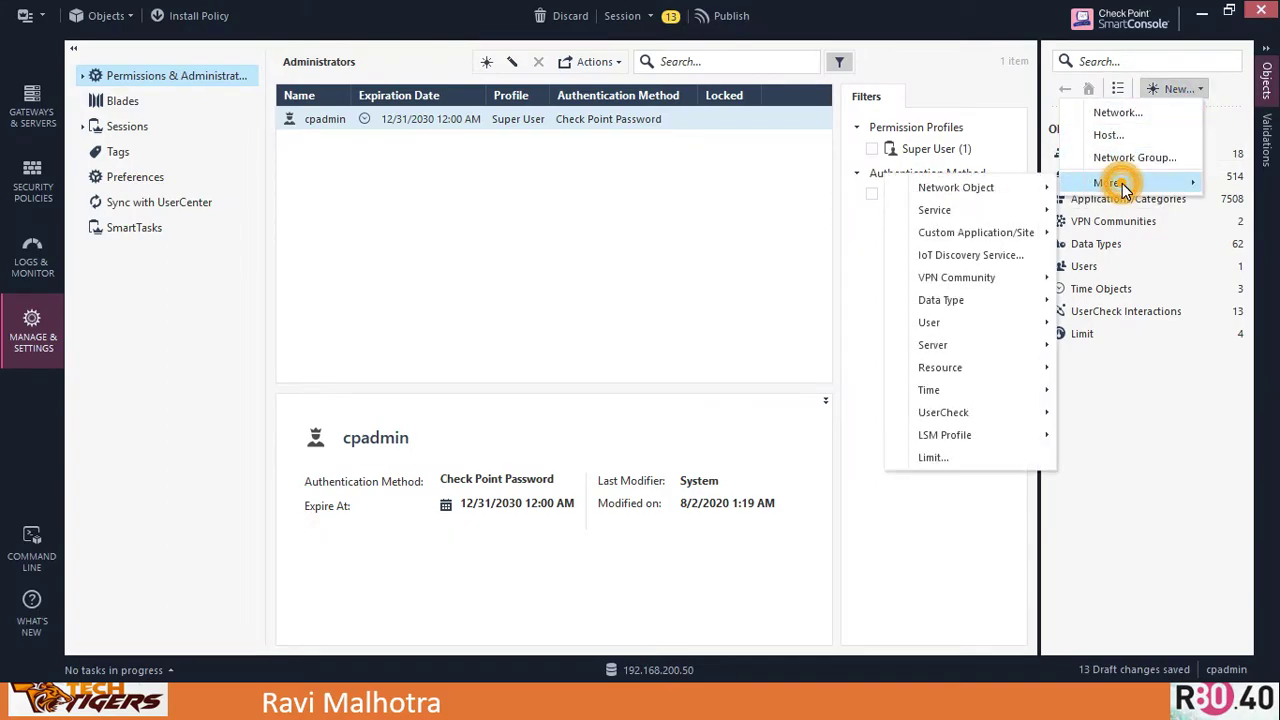
pyautogui.click(1033, 189)
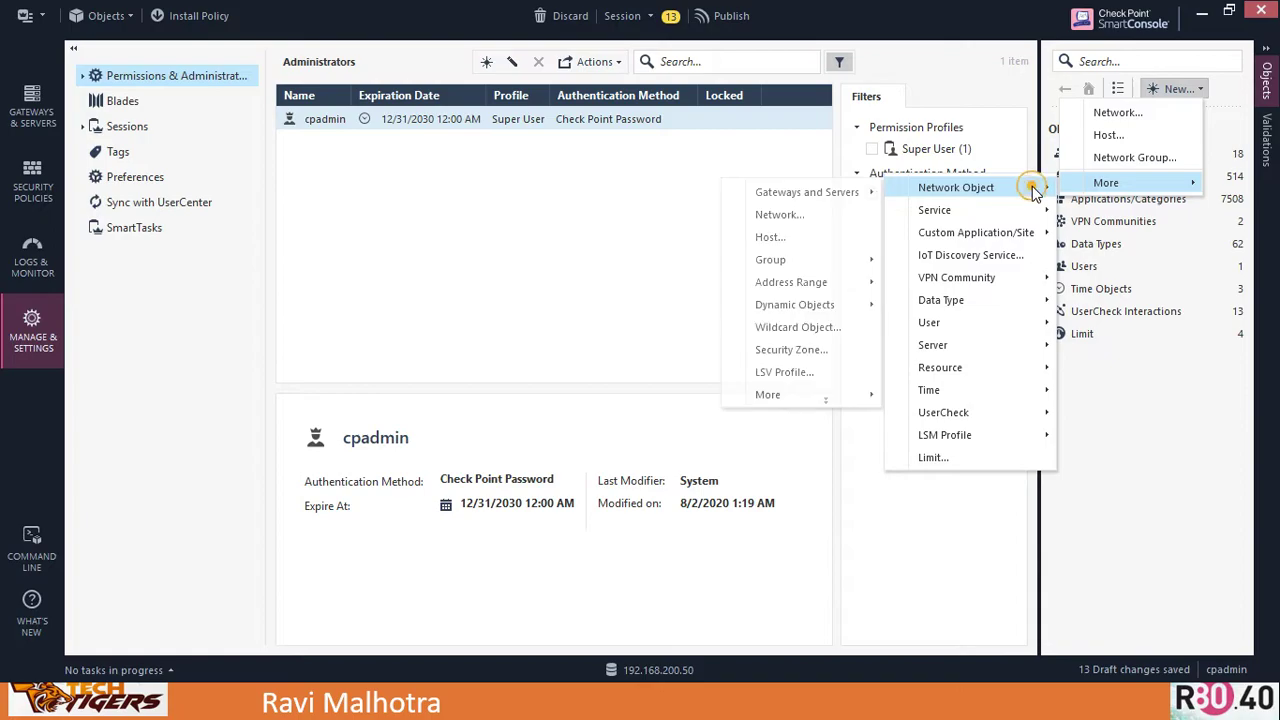
pyautogui.click(855, 194)
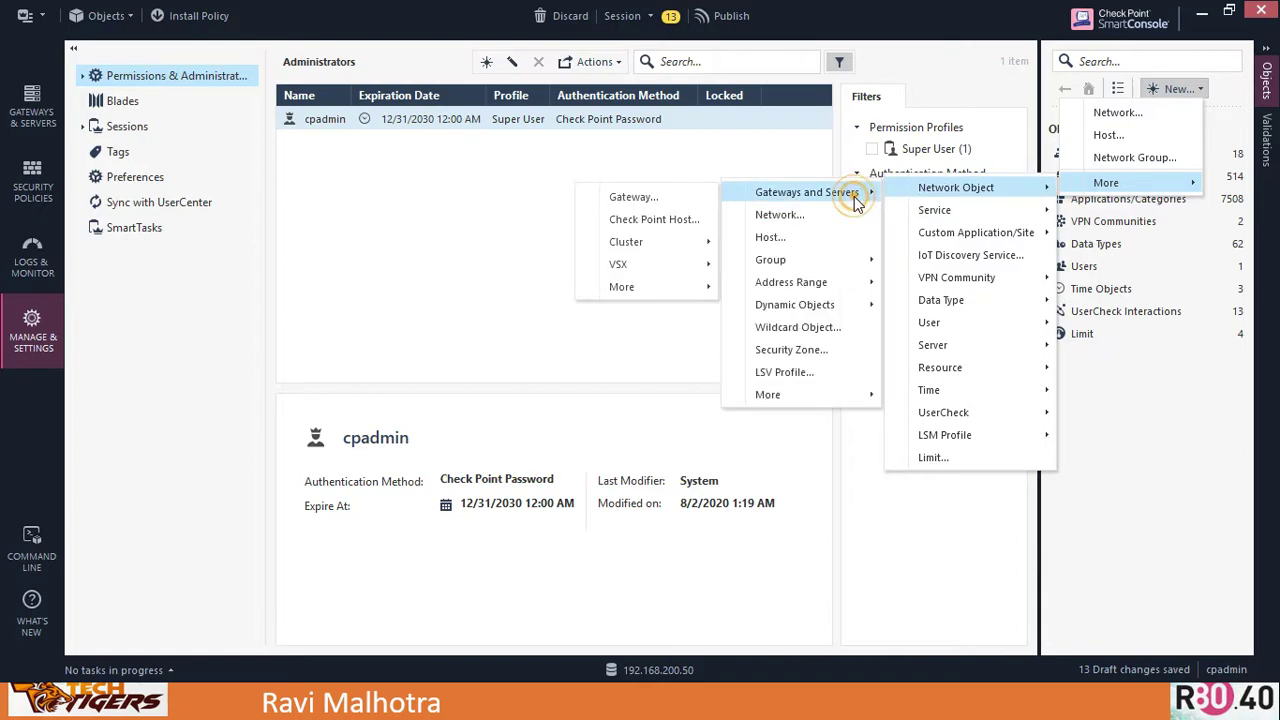
pyautogui.click(655, 200)
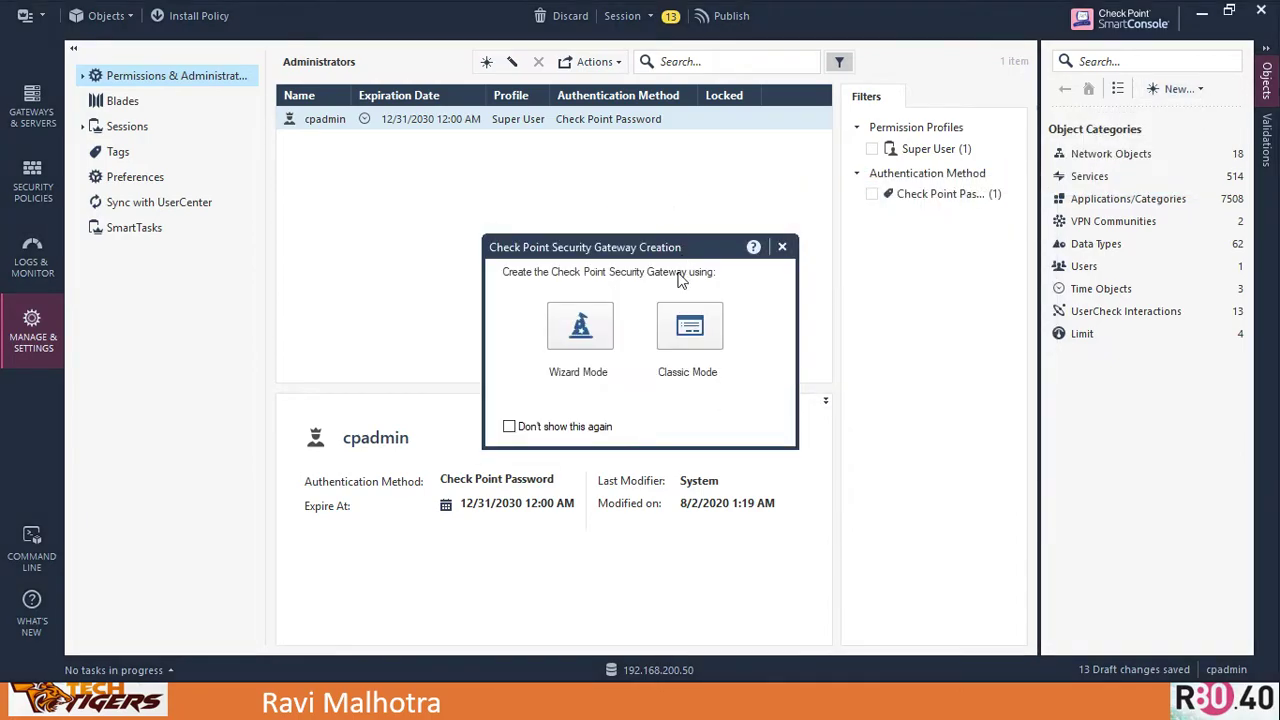
pyautogui.click(700, 338)
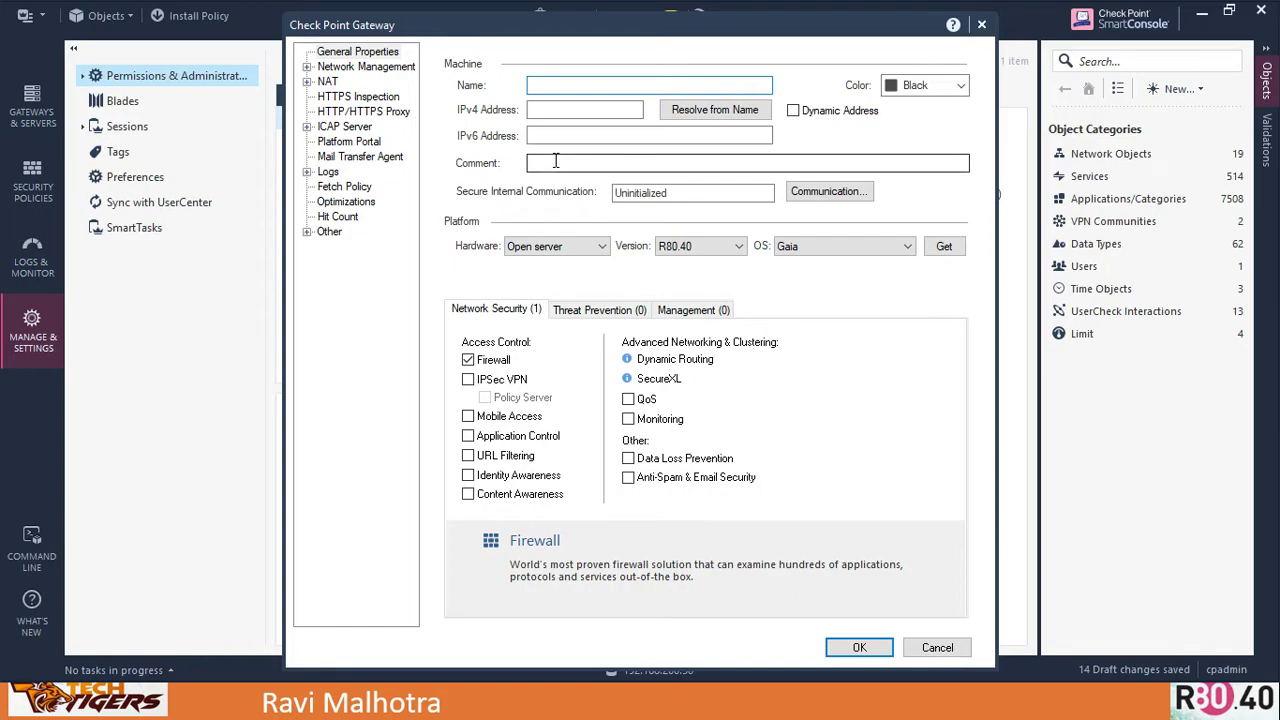
# Name the gateway GW1 with IPv4 address 192.168.70.100
pyautogui.write('GW1')
pyautogui.press('Tab')
pyautogui.press('Tab')
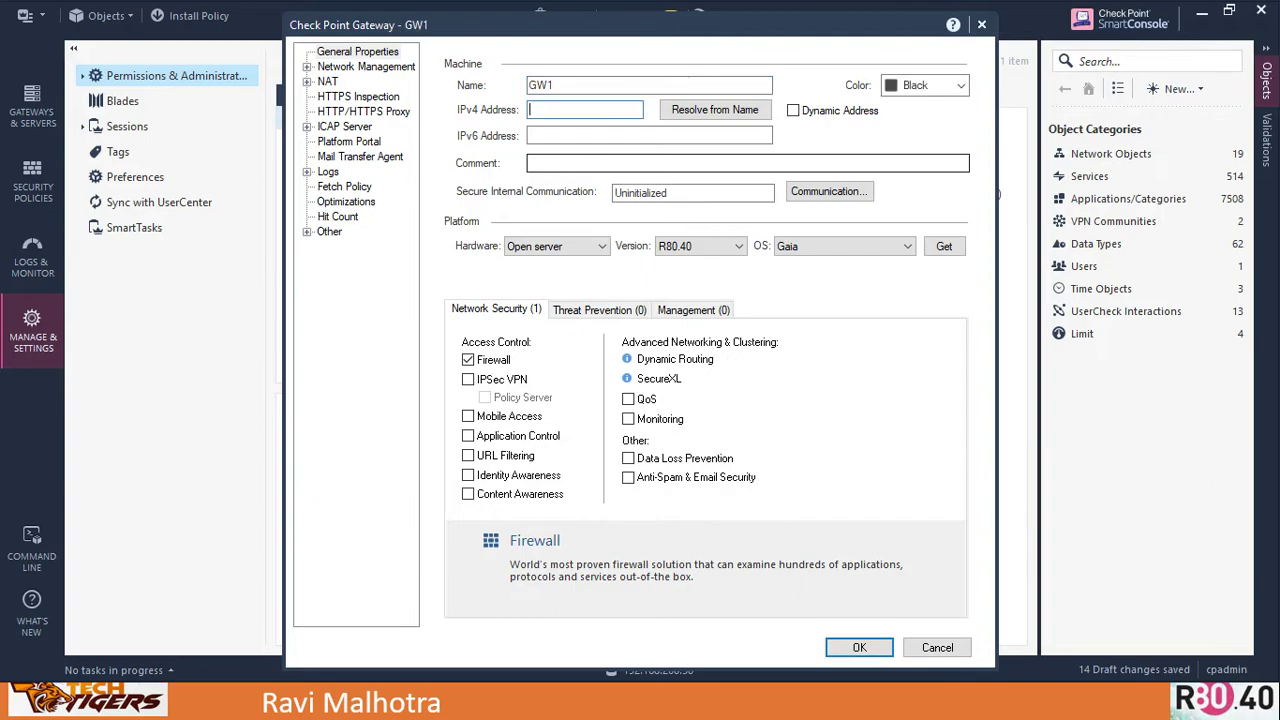
pyautogui.write('192.168.70.100')
pyautogui.press('Tab')
pyautogui.press('Tab')
pyautogui.press('Tab')
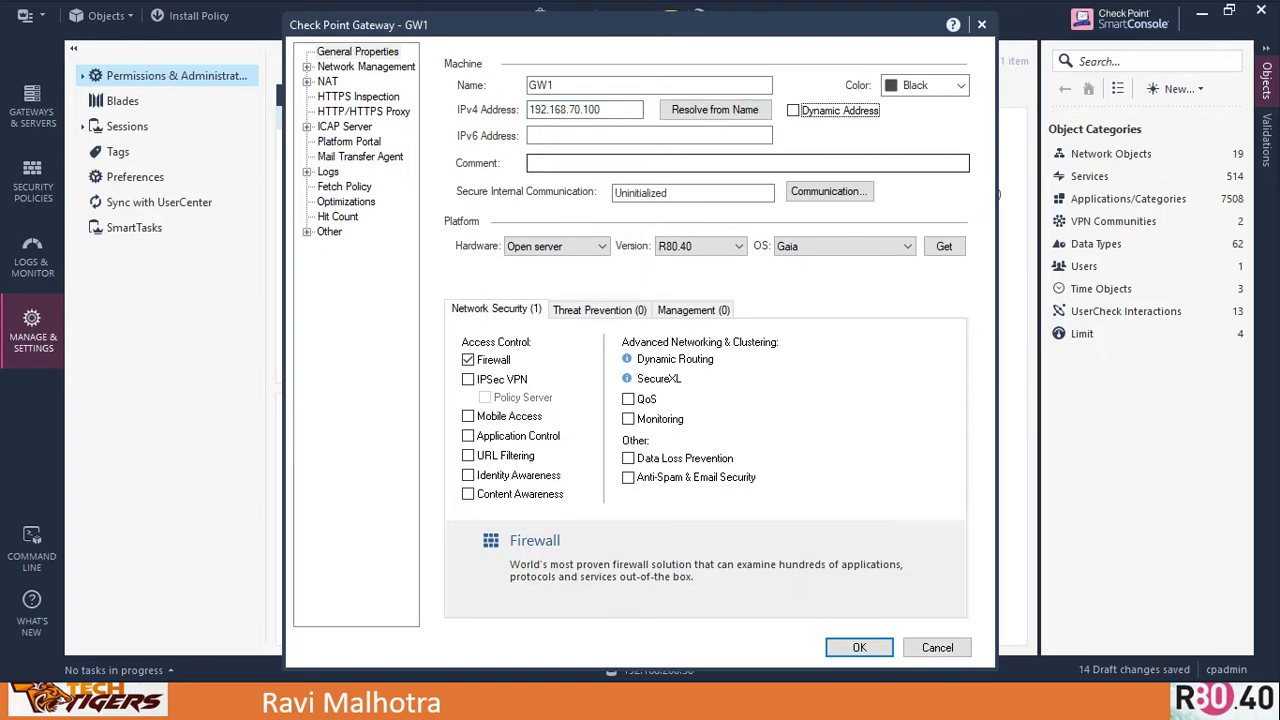
# Set the colour to Olive, add comment 'HO FW', and accept the duplicate IPv4 warning
pyautogui.click(950, 84)
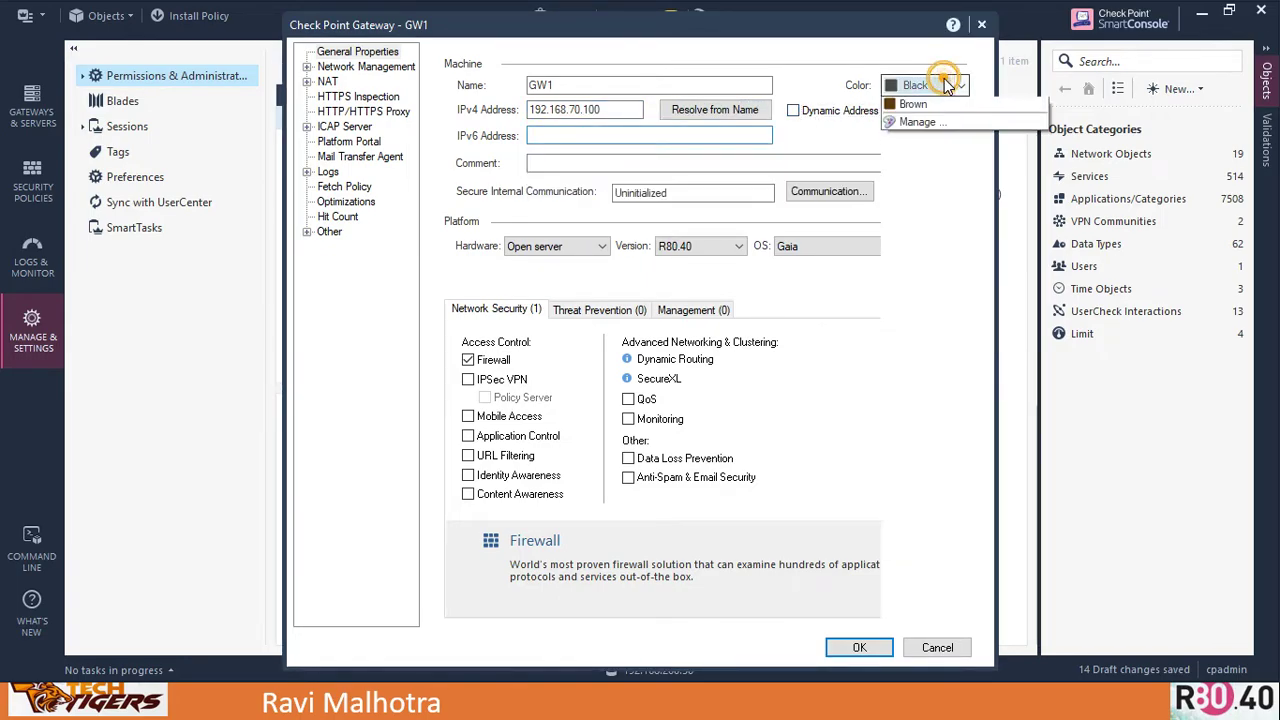
pyautogui.click(924, 178)
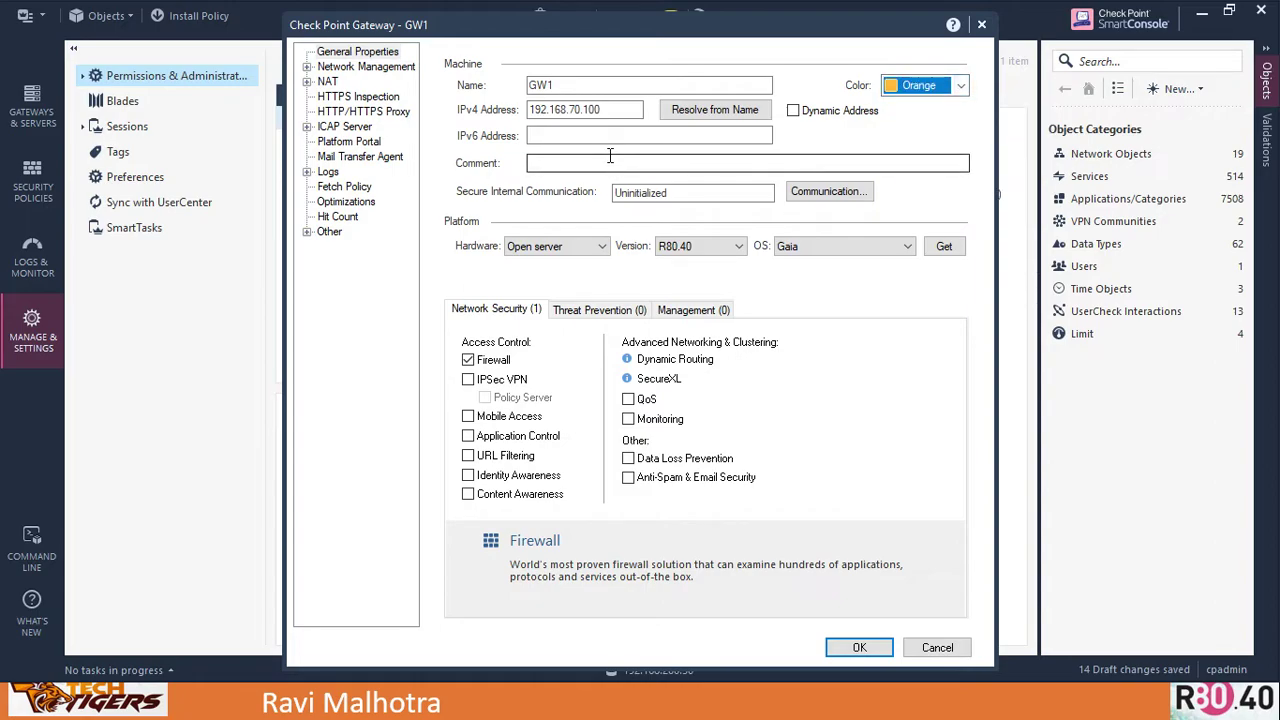
pyautogui.click(925, 85)
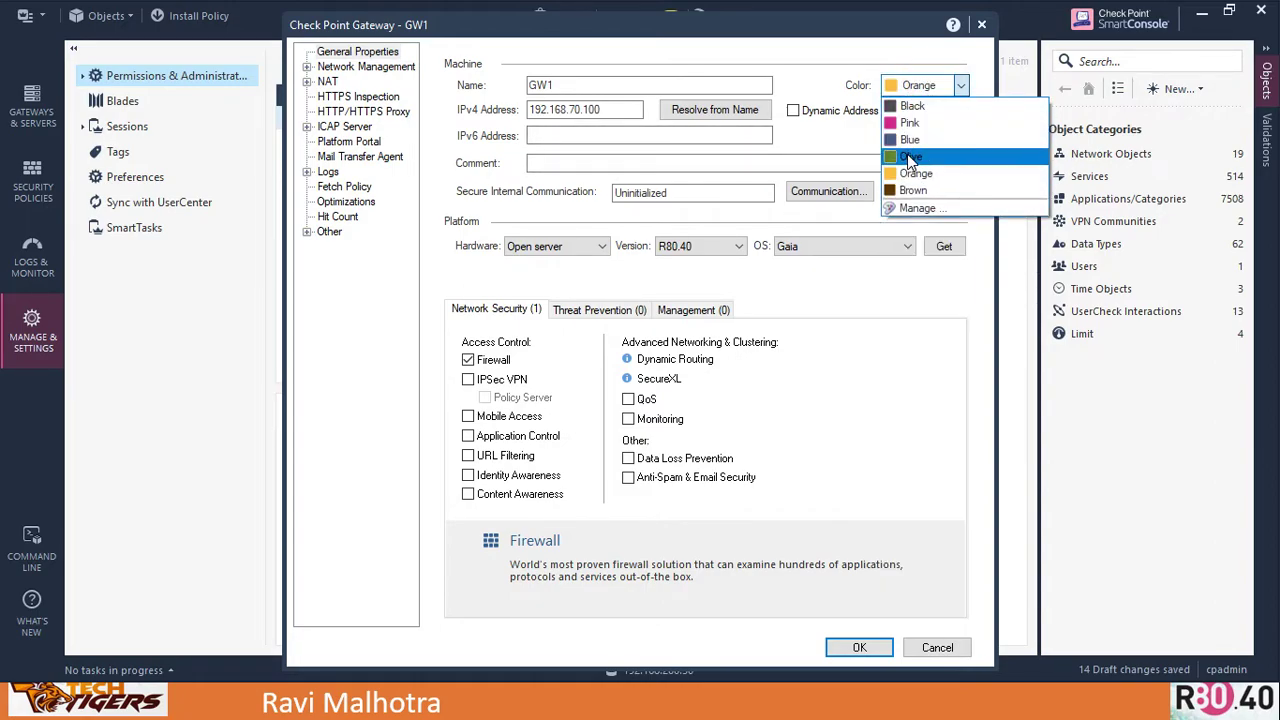
pyautogui.click(911, 156)
pyautogui.click(680, 160)
pyautogui.write('HO FW')
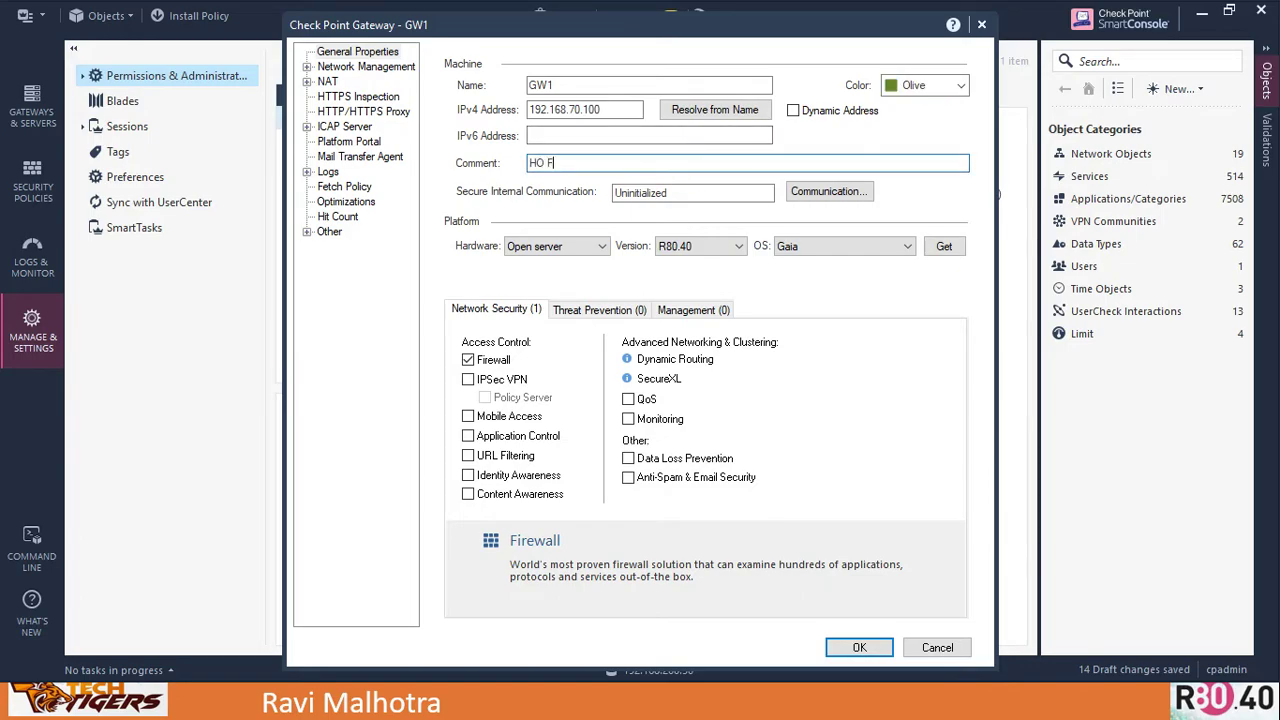
pyautogui.click(857, 193)
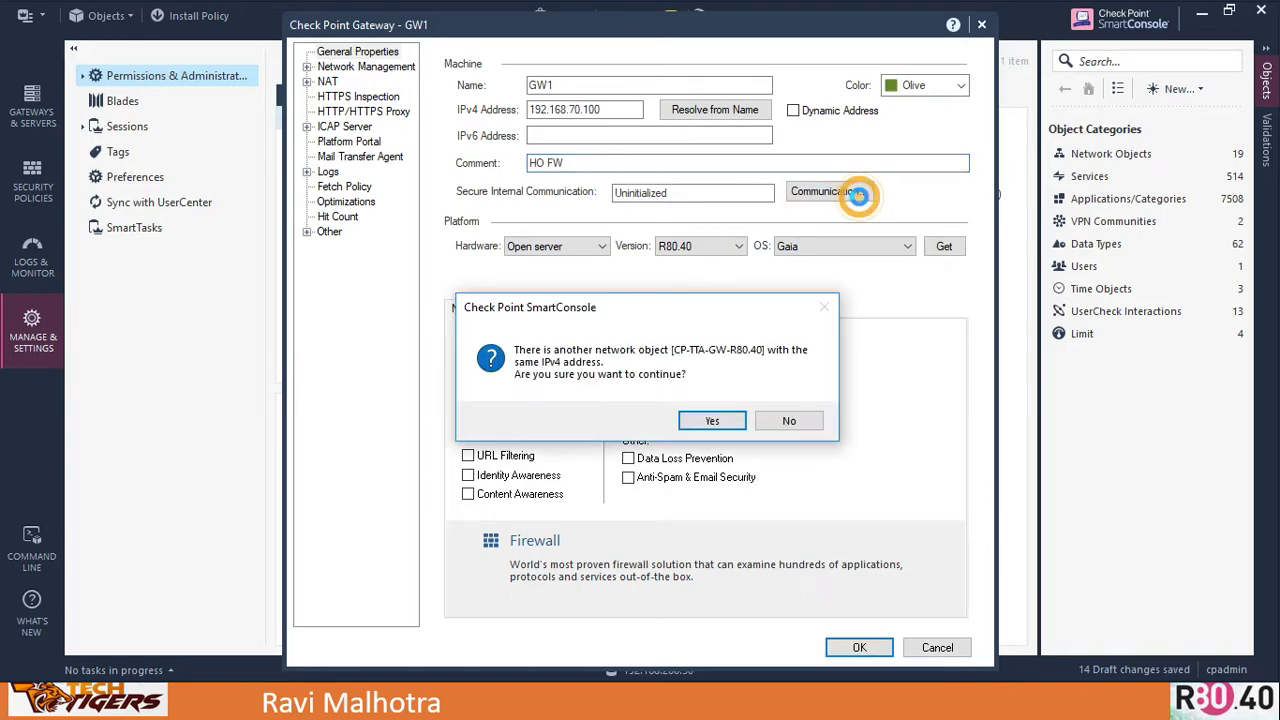
pyautogui.click(711, 419)
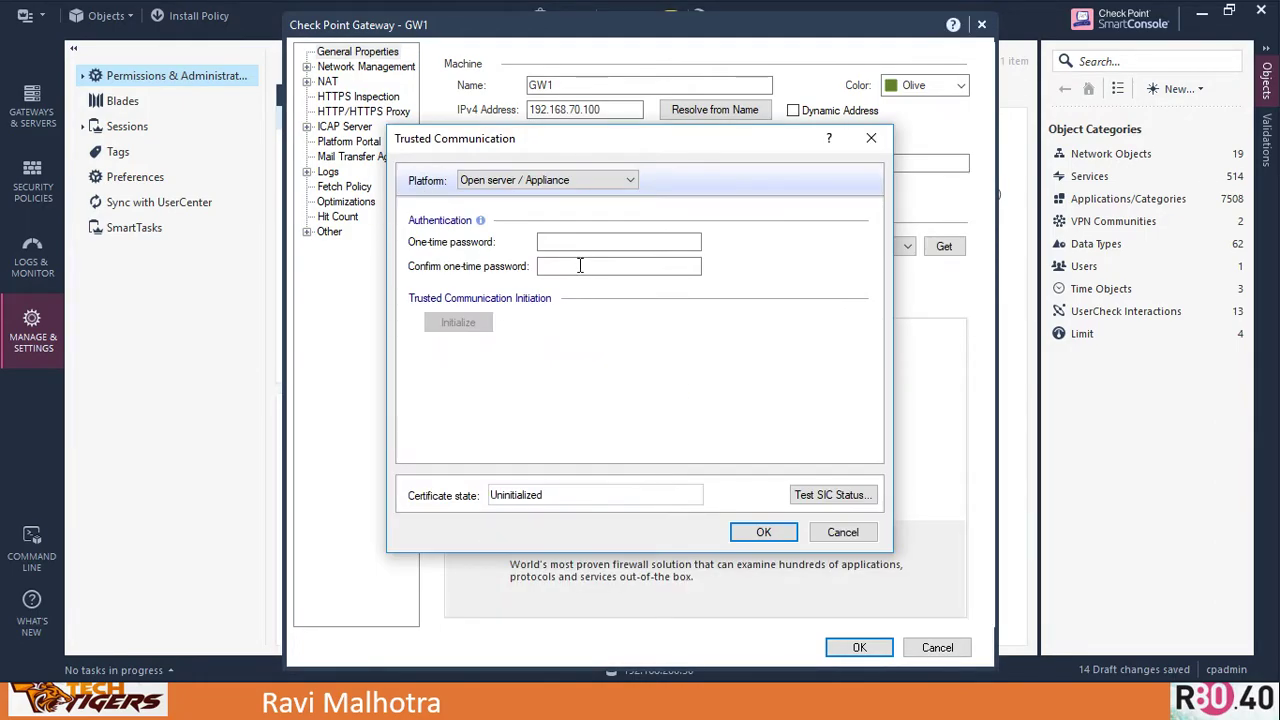
# Enter and confirm the one-time password for GW1, then initialize trust
pyautogui.click(577, 243)
pyautogui.write('vpn123')
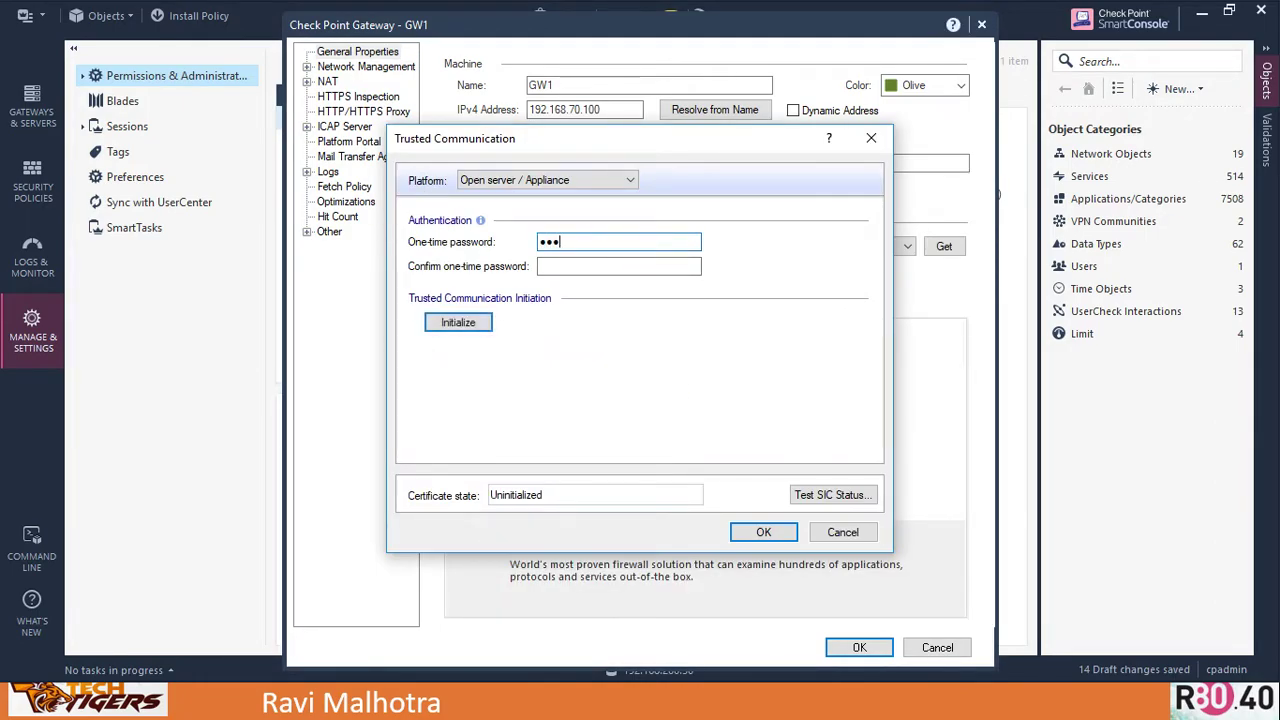
pyautogui.write('456')
pyautogui.click(619, 266)
pyautogui.write('vpn1')
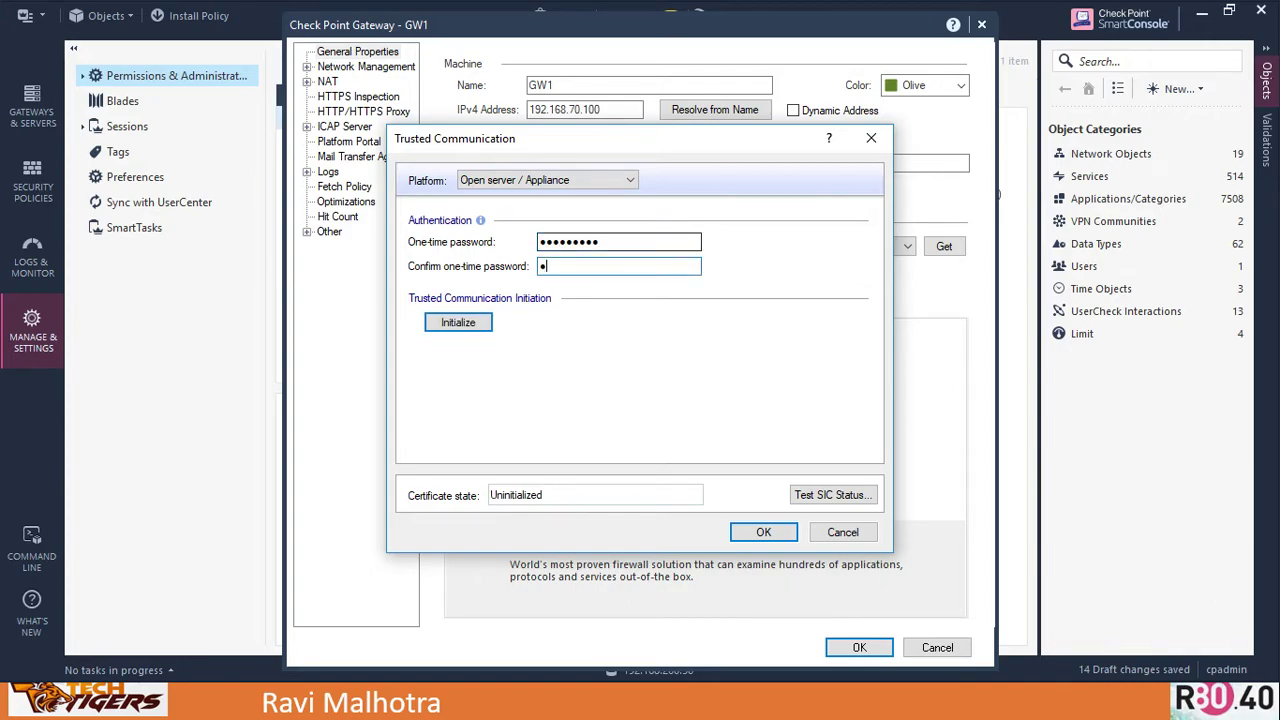
pyautogui.write('23456')
pyautogui.click(445, 327)
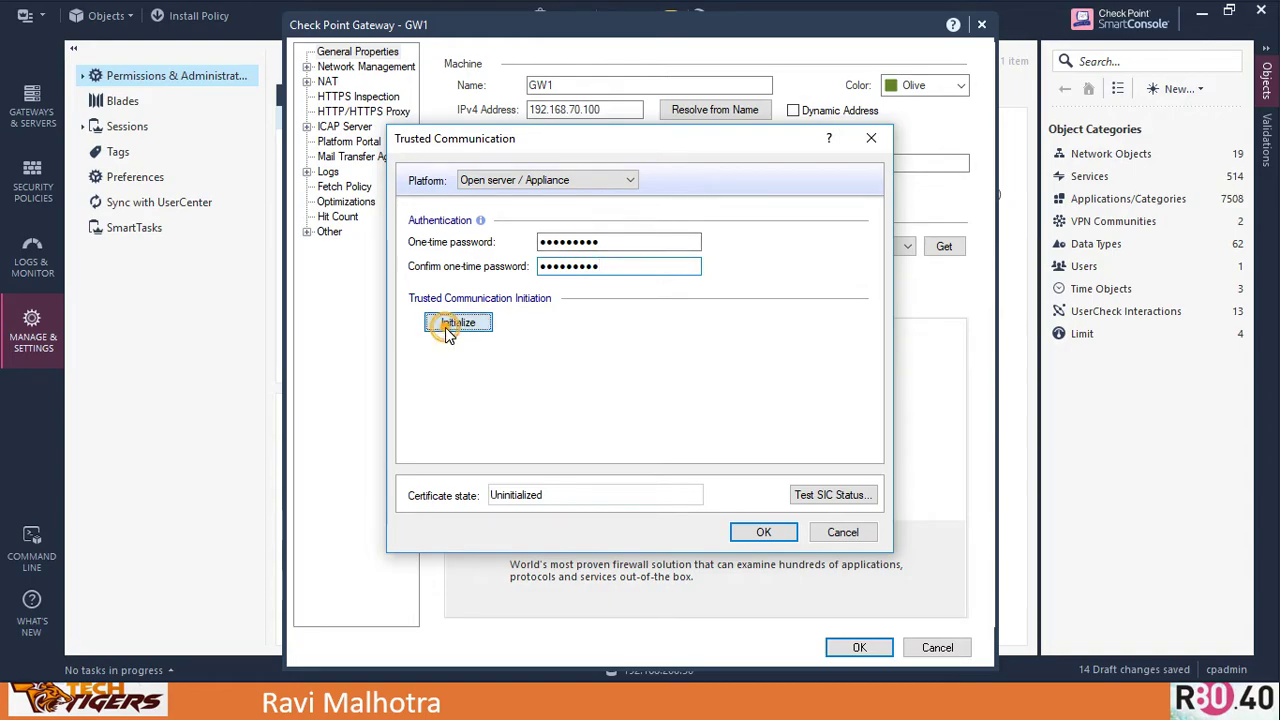